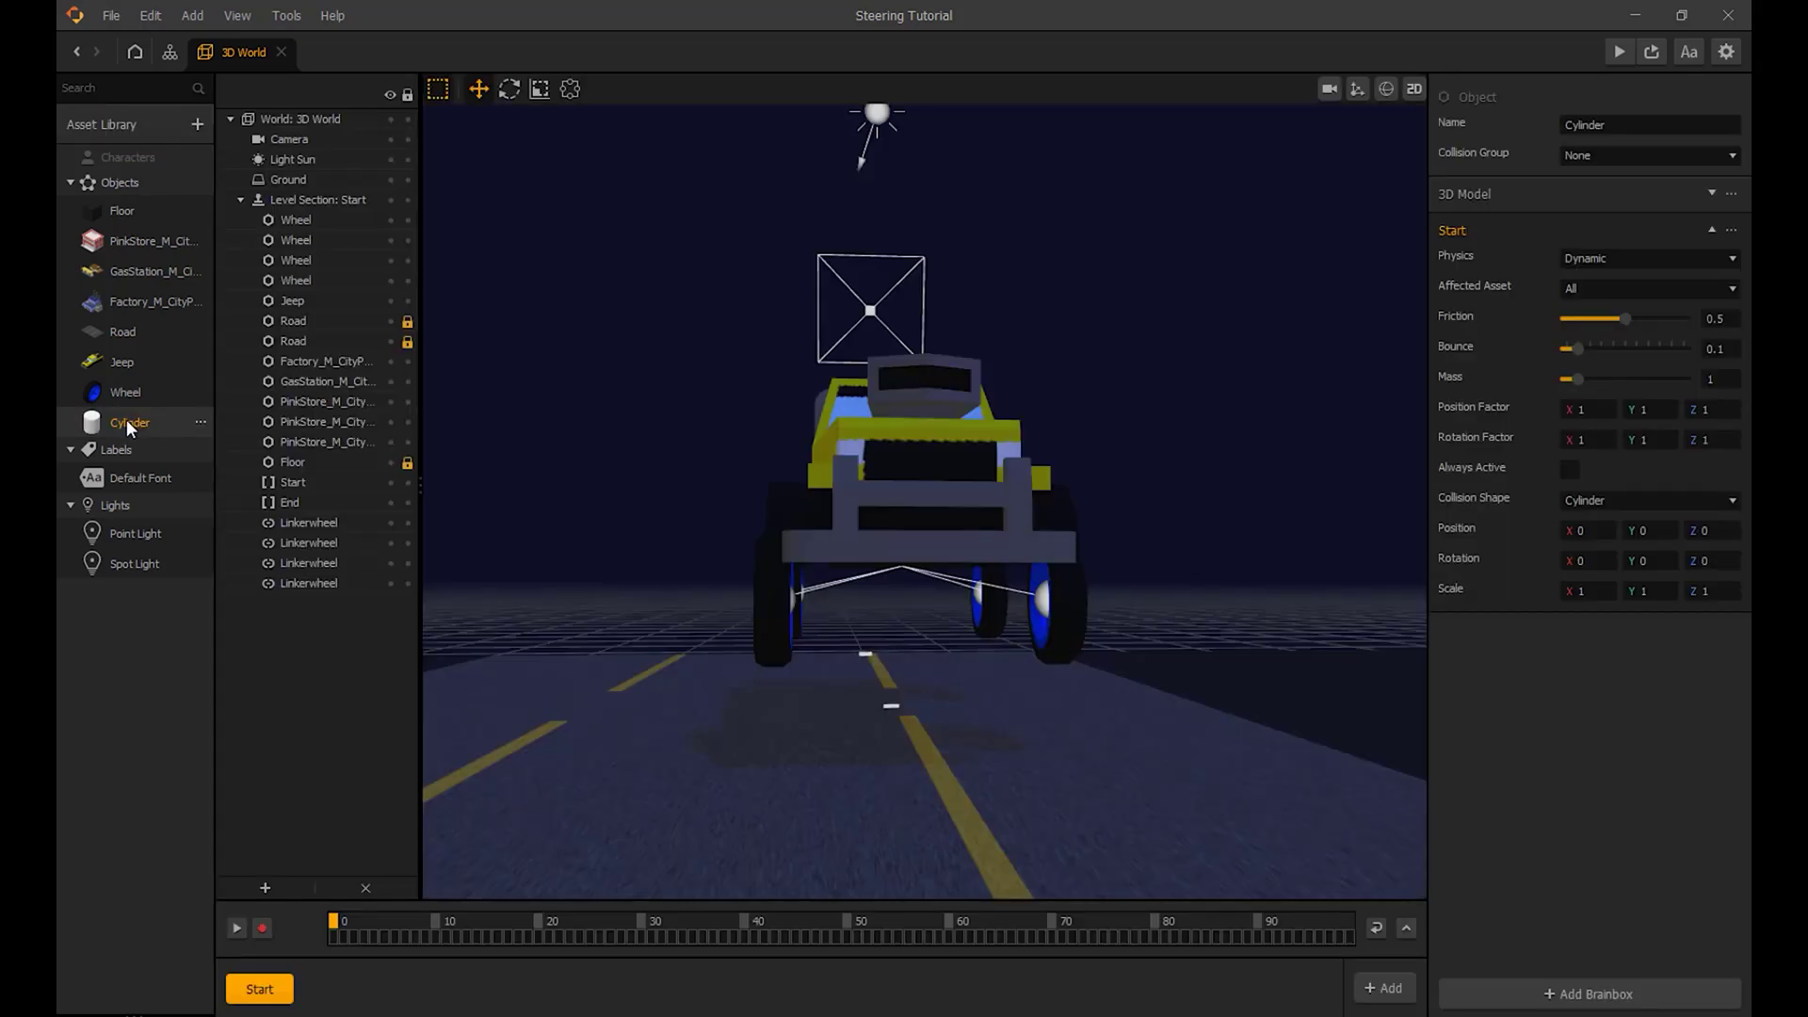
Step: Place a Cylinder object on the road below the jeep and set its X, Y and Z scale to 0.5
left_click_drag(129, 428, 916, 764)
left_click(1571, 188)
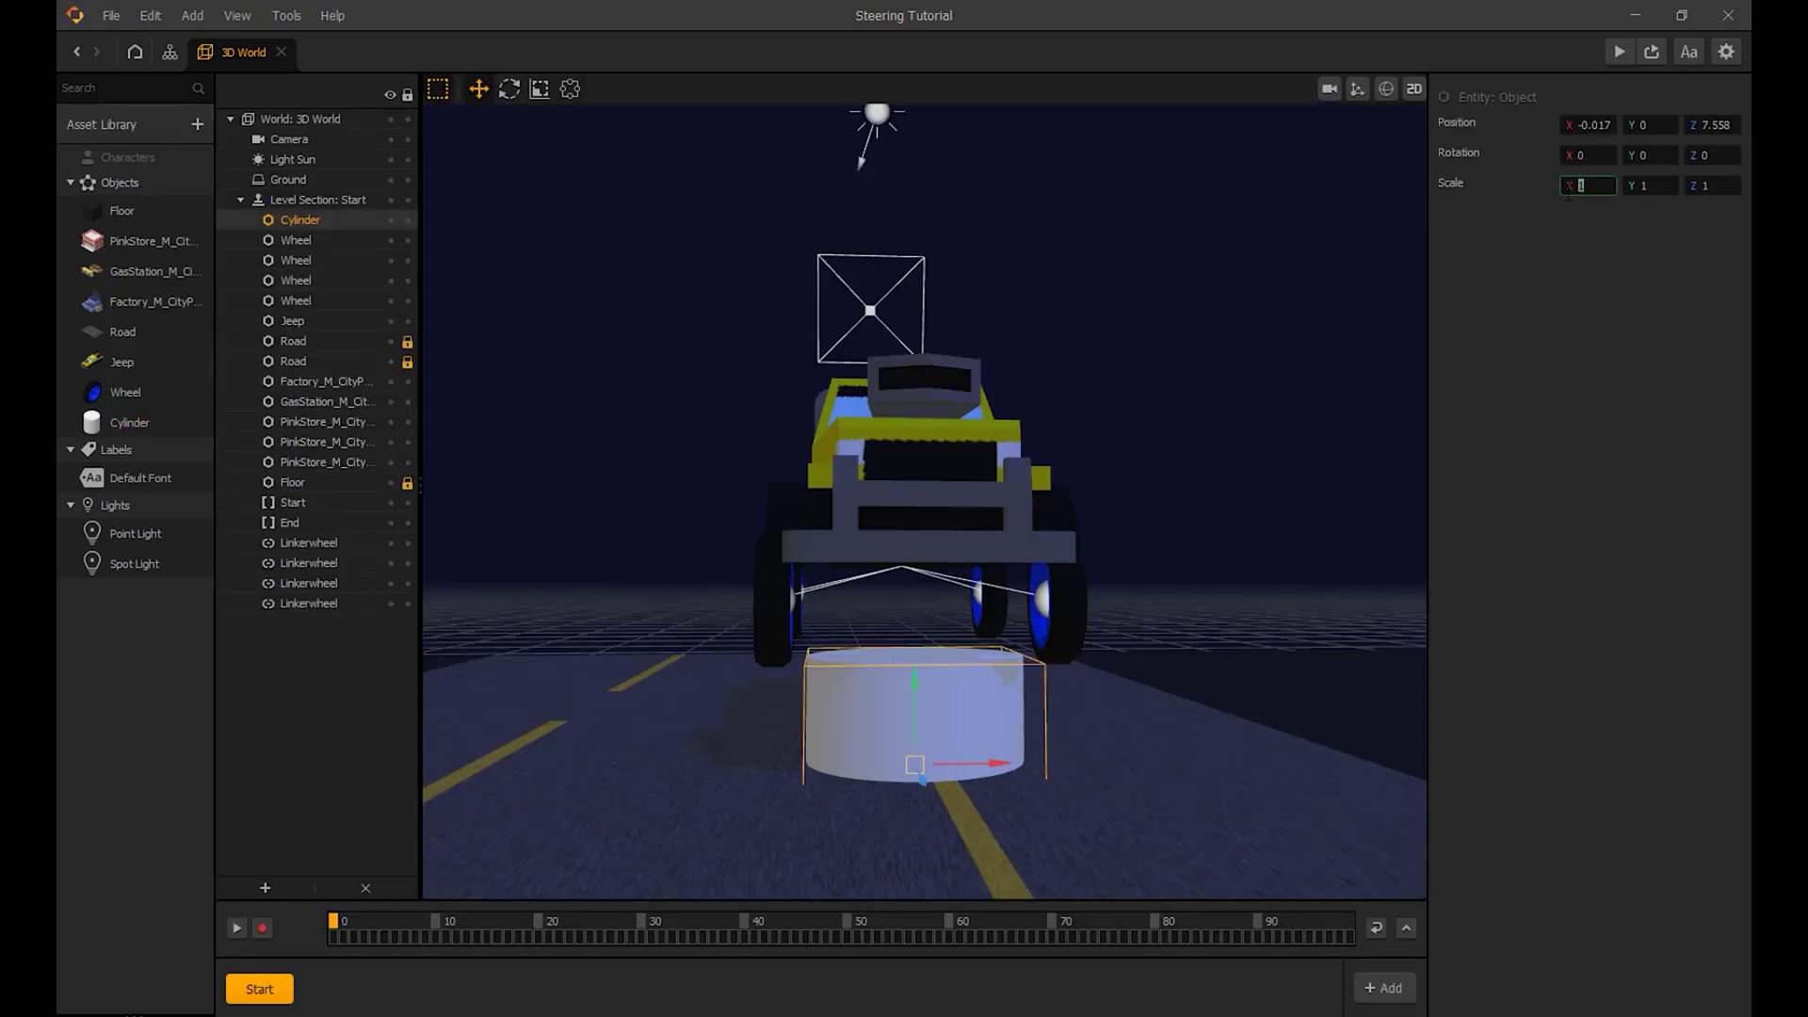
type("0.5")
key("Tab")
type("0.5")
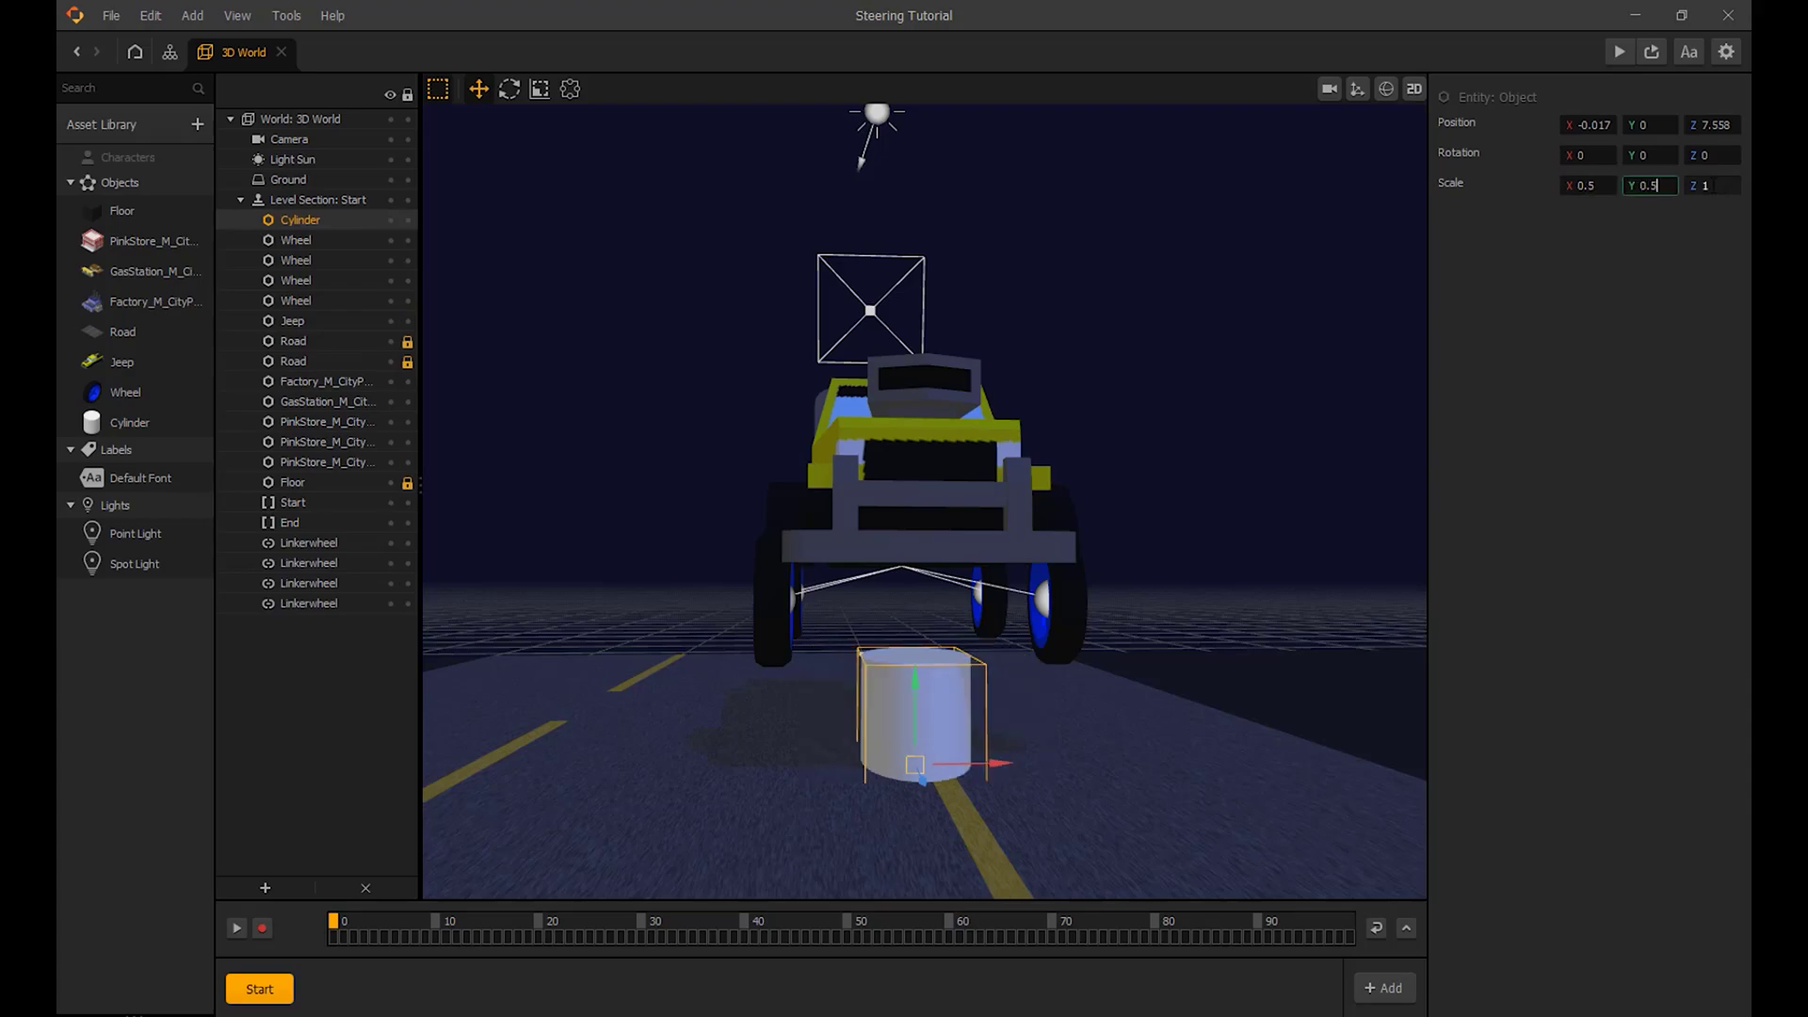
key("Tab")
type("0.5")
key("BackSpace")
key("BackSpace")
key("BackSpace")
key("BackSpace")
type("0.5")
left_click(1684, 266)
Step: Flatten the cylinder to a Y scale of about 0.163, raise it to about Y 1.647 and set its X position to 0
left_click(540, 89)
left_click_drag(908, 705, 923, 521)
key("w")
left_click(1594, 124)
type("0")
left_click(1618, 394)
Step: Select the cylinder together with the jeep and link them
left_click(1176, 449)
mouse_move(1175, 450)
right_mouse_down()
mouse_move(1304, 455)
mouse_move(1158, 433)
mouse_move(1166, 415)
mouse_move(1207, 449)
mouse_move(1178, 445)
right_mouse_up()
right_click_drag(1033, 597, 1020, 582)
left_click(1020, 582)
left_click(1047, 450, "shift")
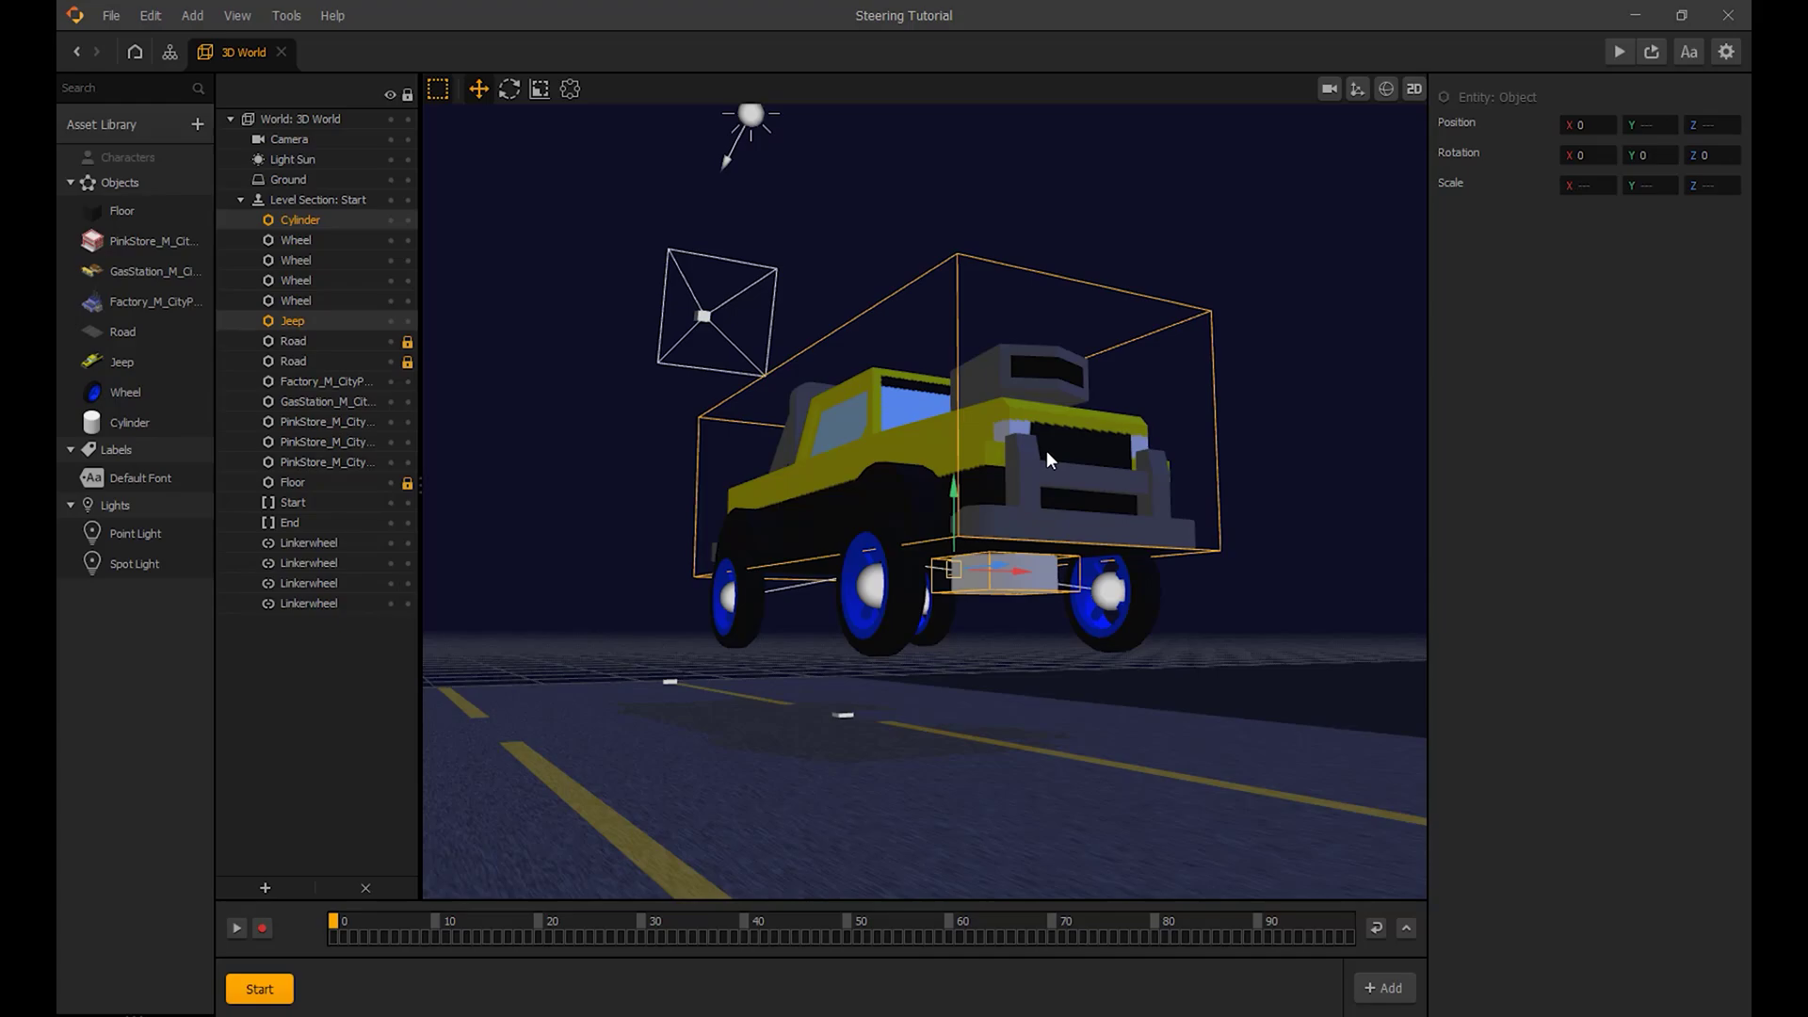
left_click(264, 888)
left_click(311, 975)
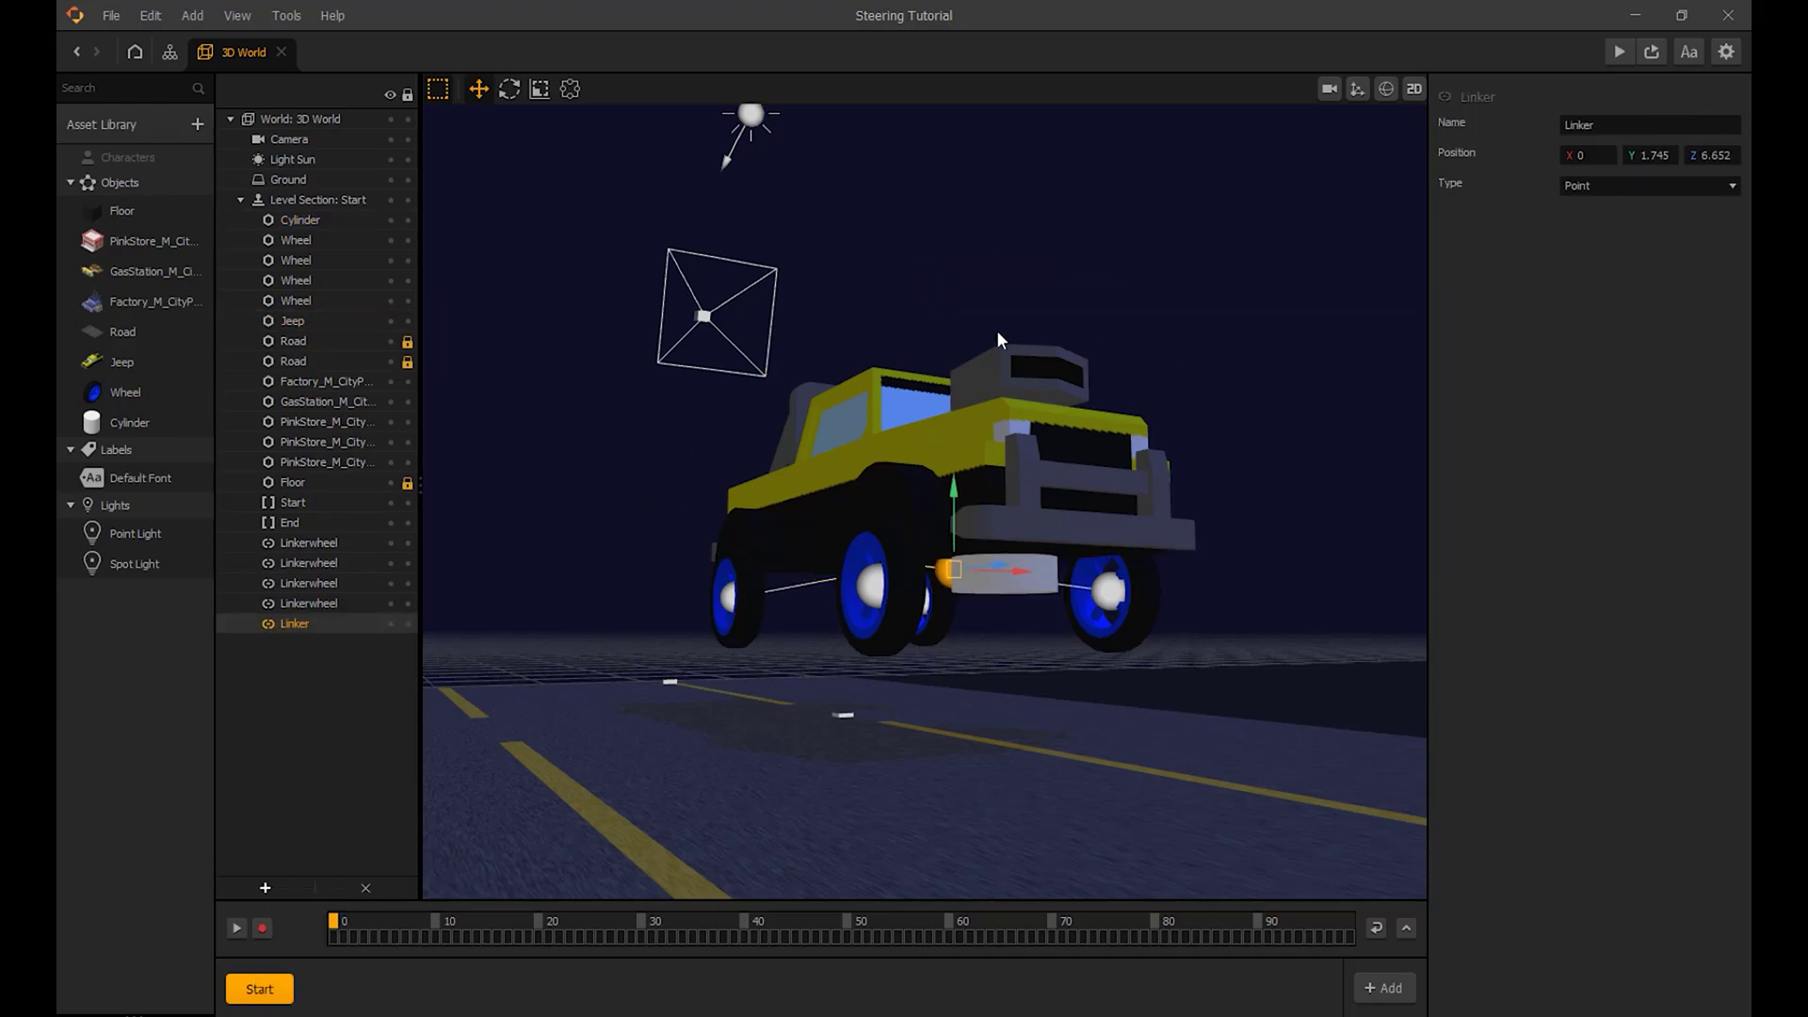
Step: Make the linker between cylinder and jeep a Hinge with Y as its hinge axis
left_click(1584, 188)
left_click(1594, 247)
left_click(1597, 217)
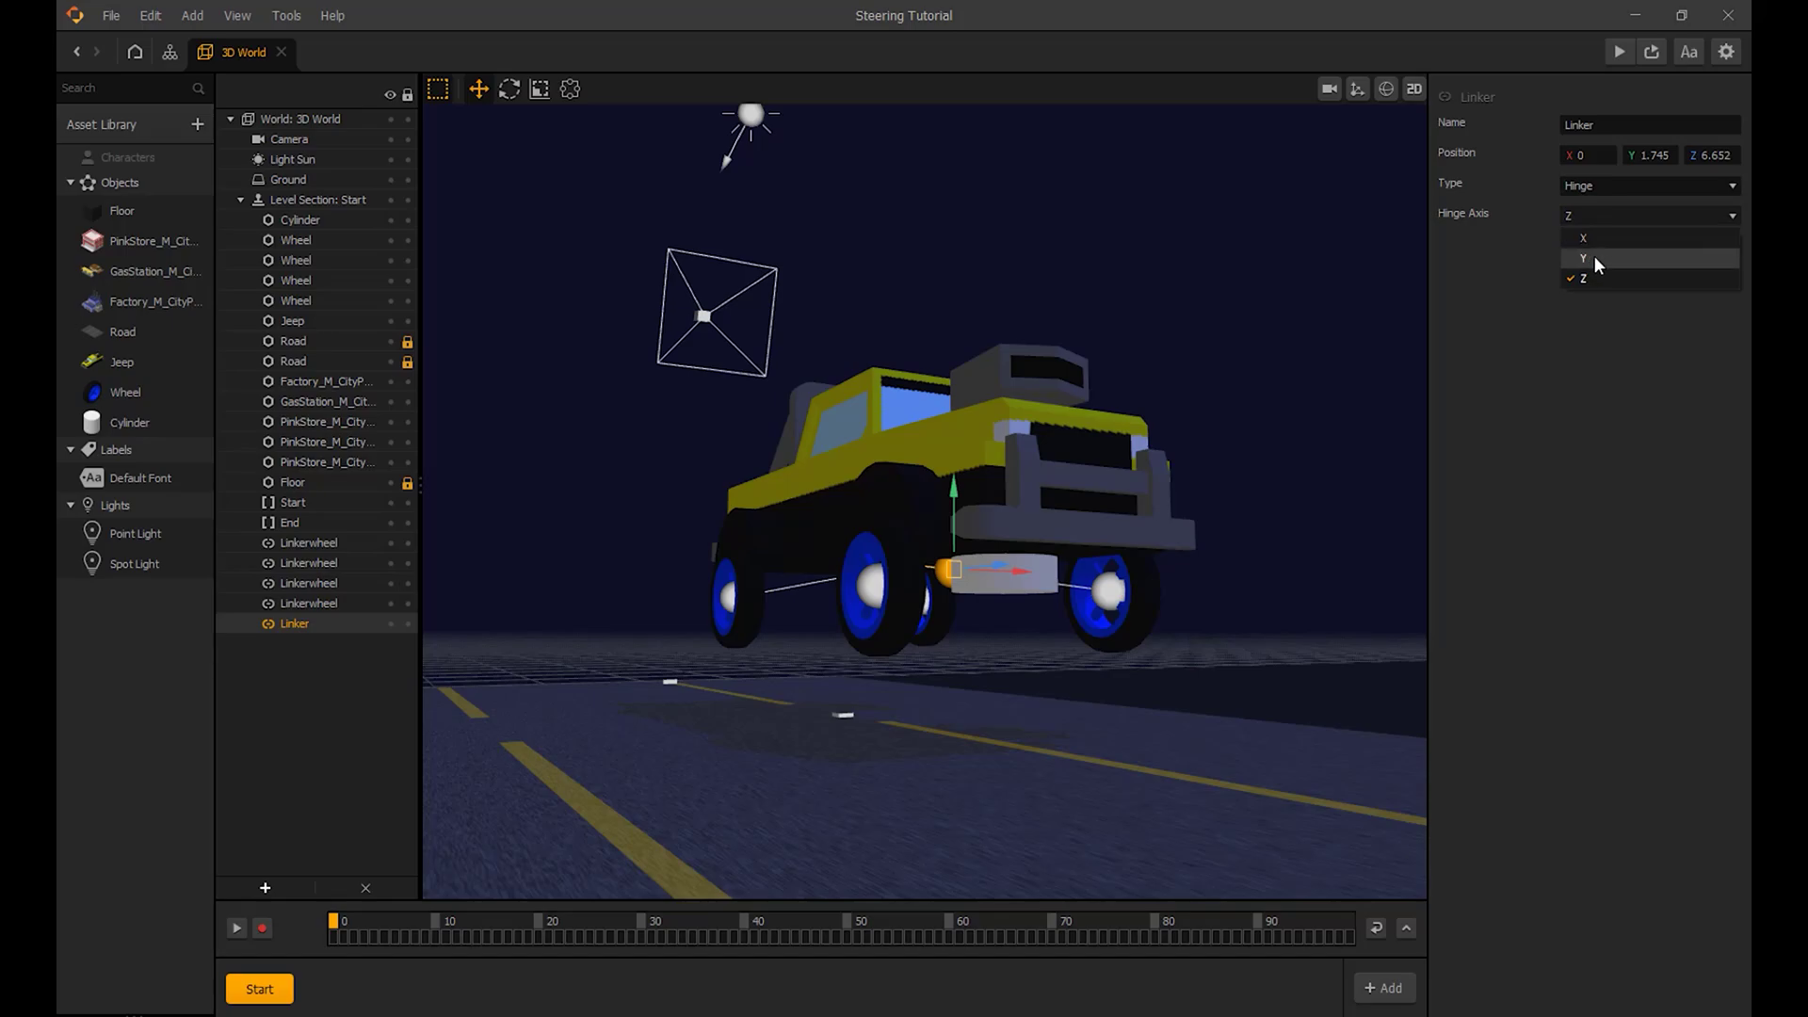
left_click(1595, 258)
Step: Hide the jeep and set the new hinge linker's X position to 0
left_click_drag(1016, 572, 1078, 578)
right_click_drag(1168, 554, 659, 360)
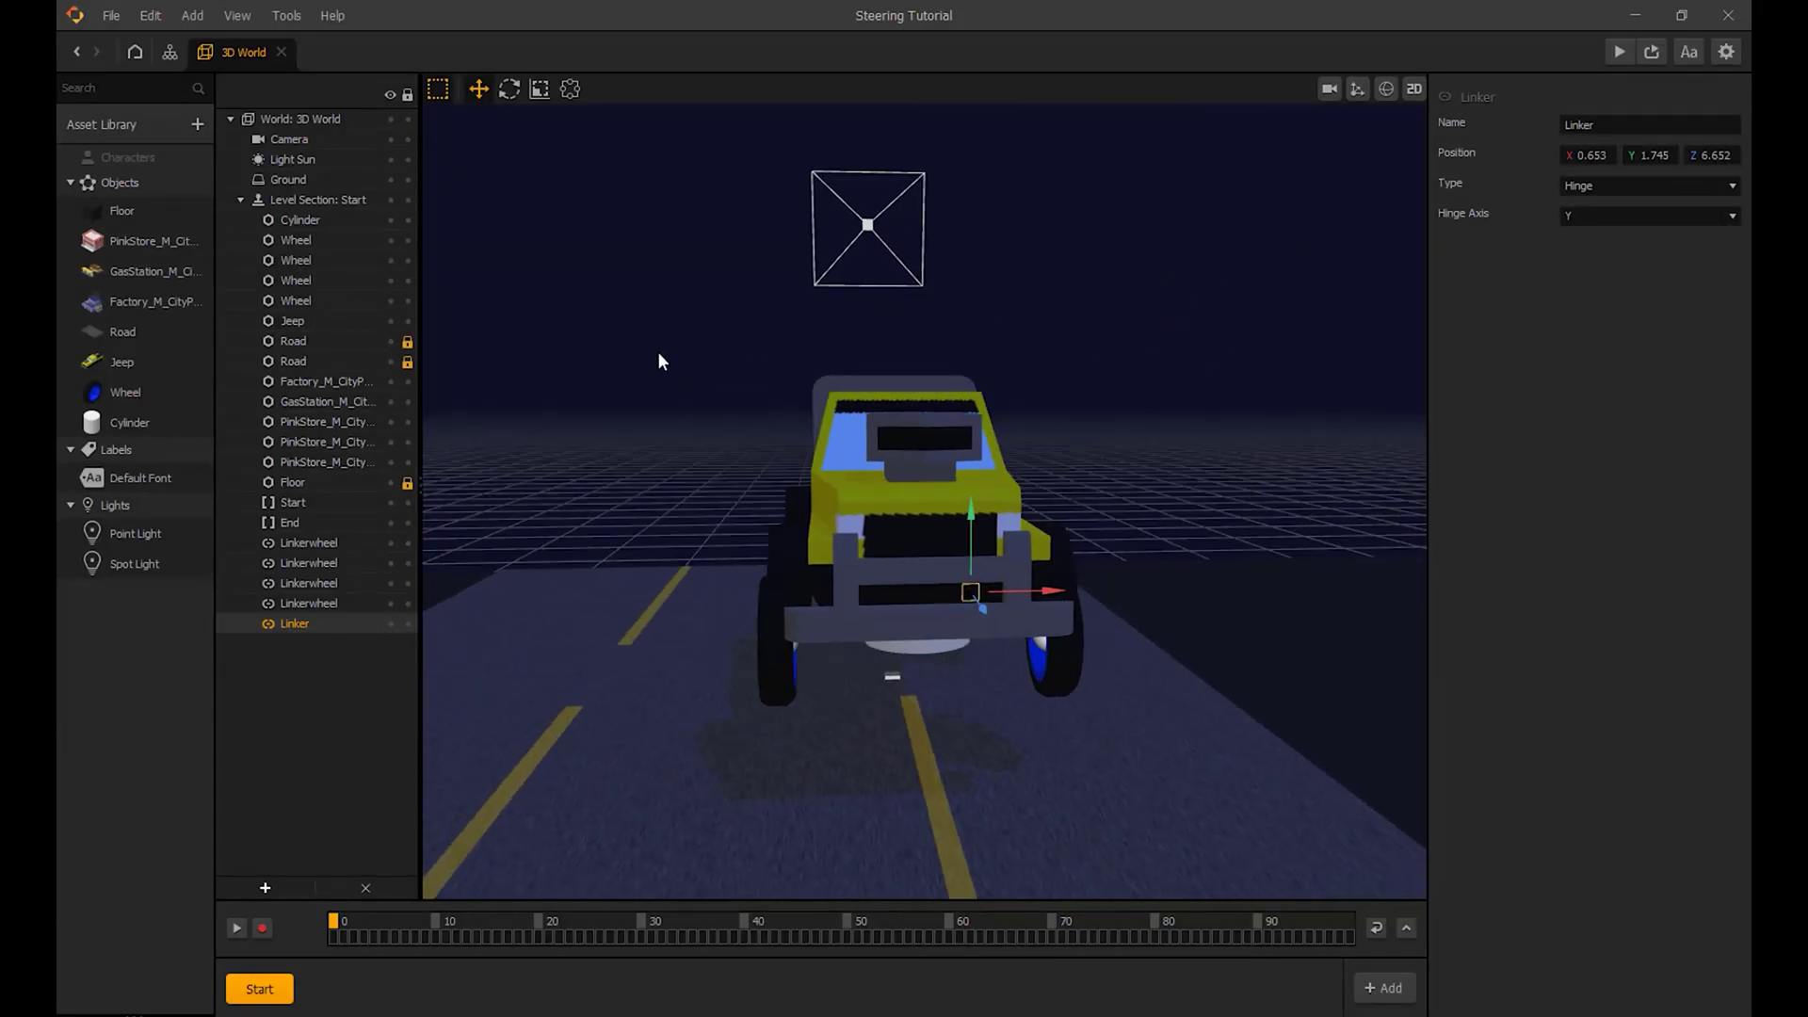
left_click(391, 321)
right_click_drag(997, 606, 1025, 625)
left_click_drag(1025, 624, 966, 612)
left_click(1592, 155)
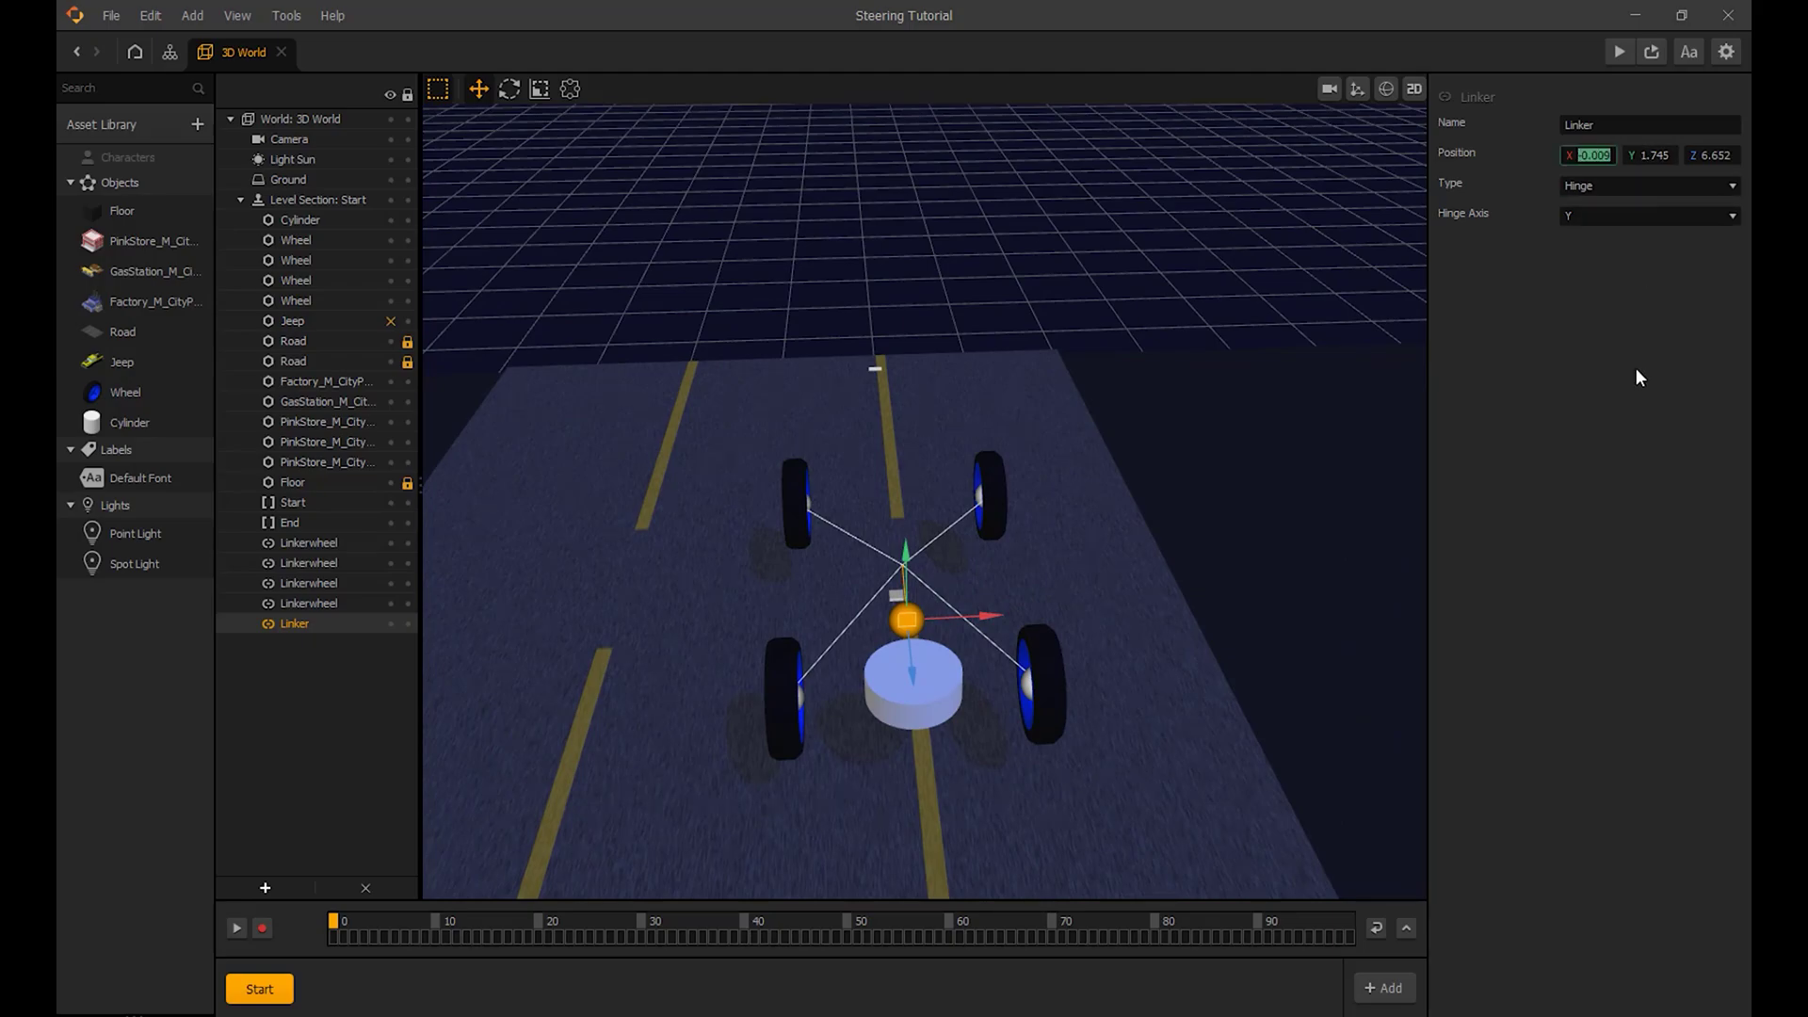
Step: Copy the cylinder's Z position, 7.558, to the hinge linker
left_click(915, 686)
left_click(1712, 124)
key("ctrl+c")
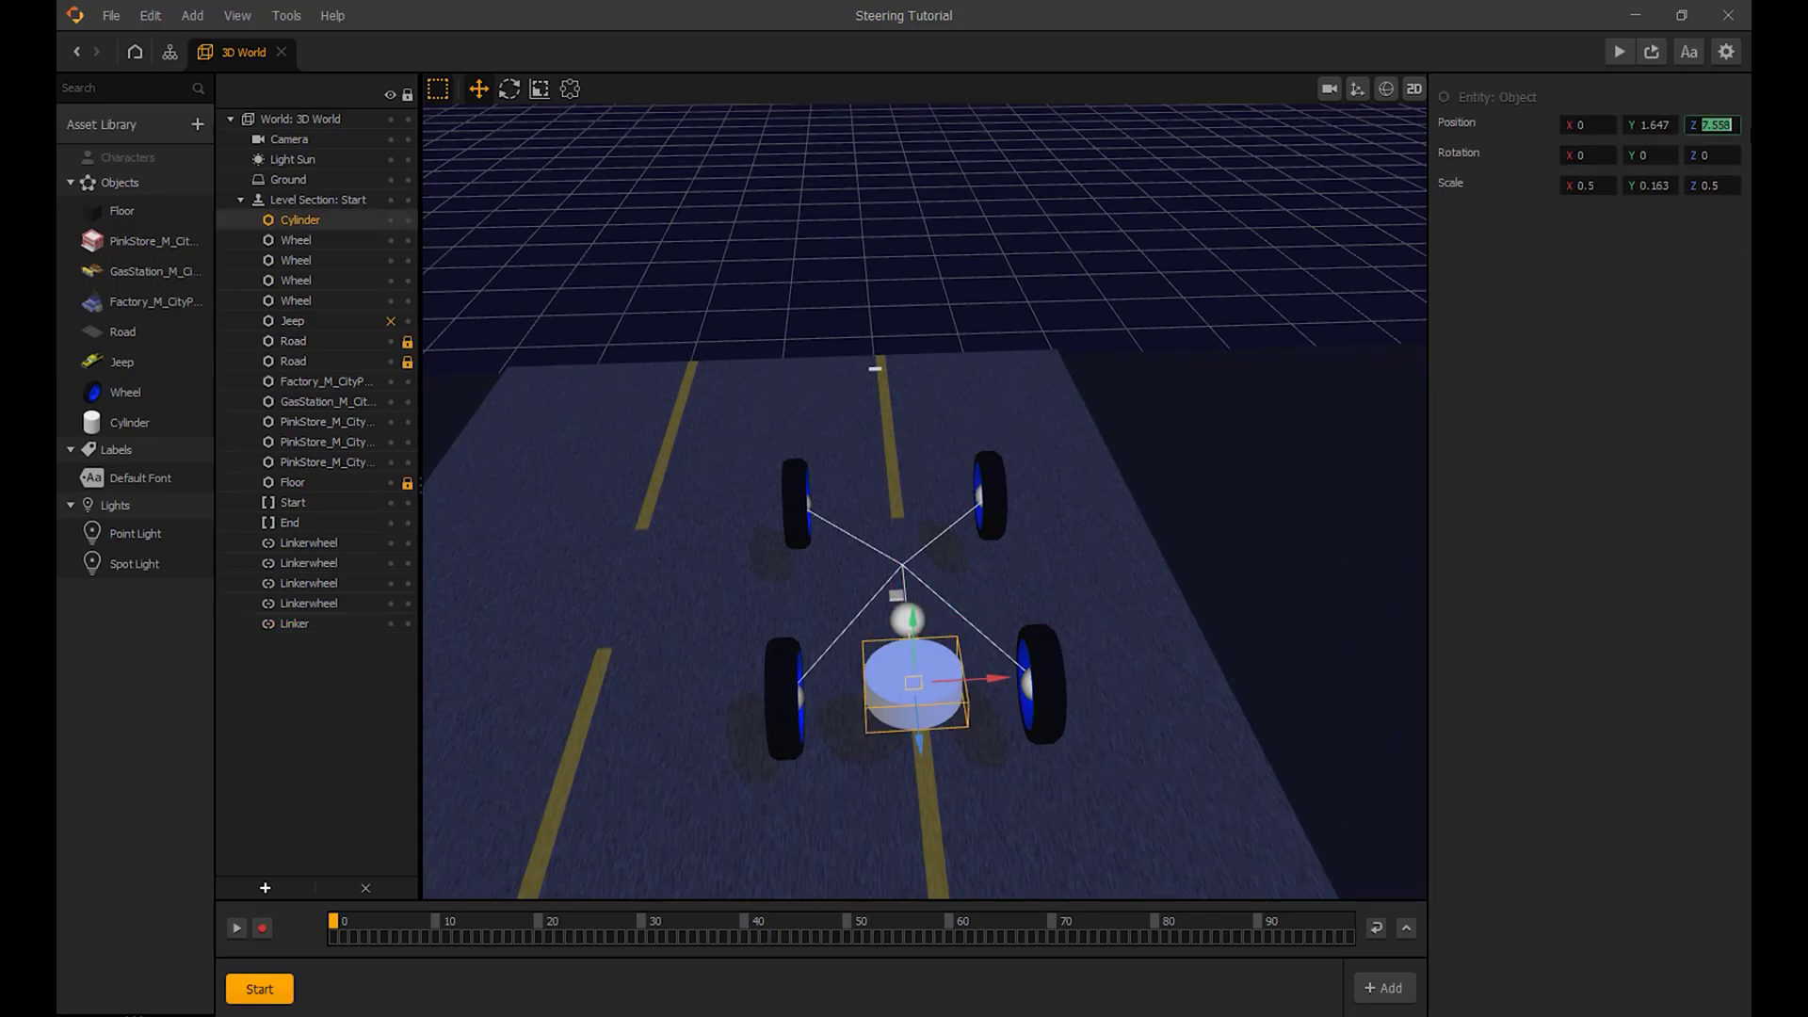
left_click(897, 618)
left_click_drag(1691, 162, 1744, 161)
key("ctrl+v")
key("Return")
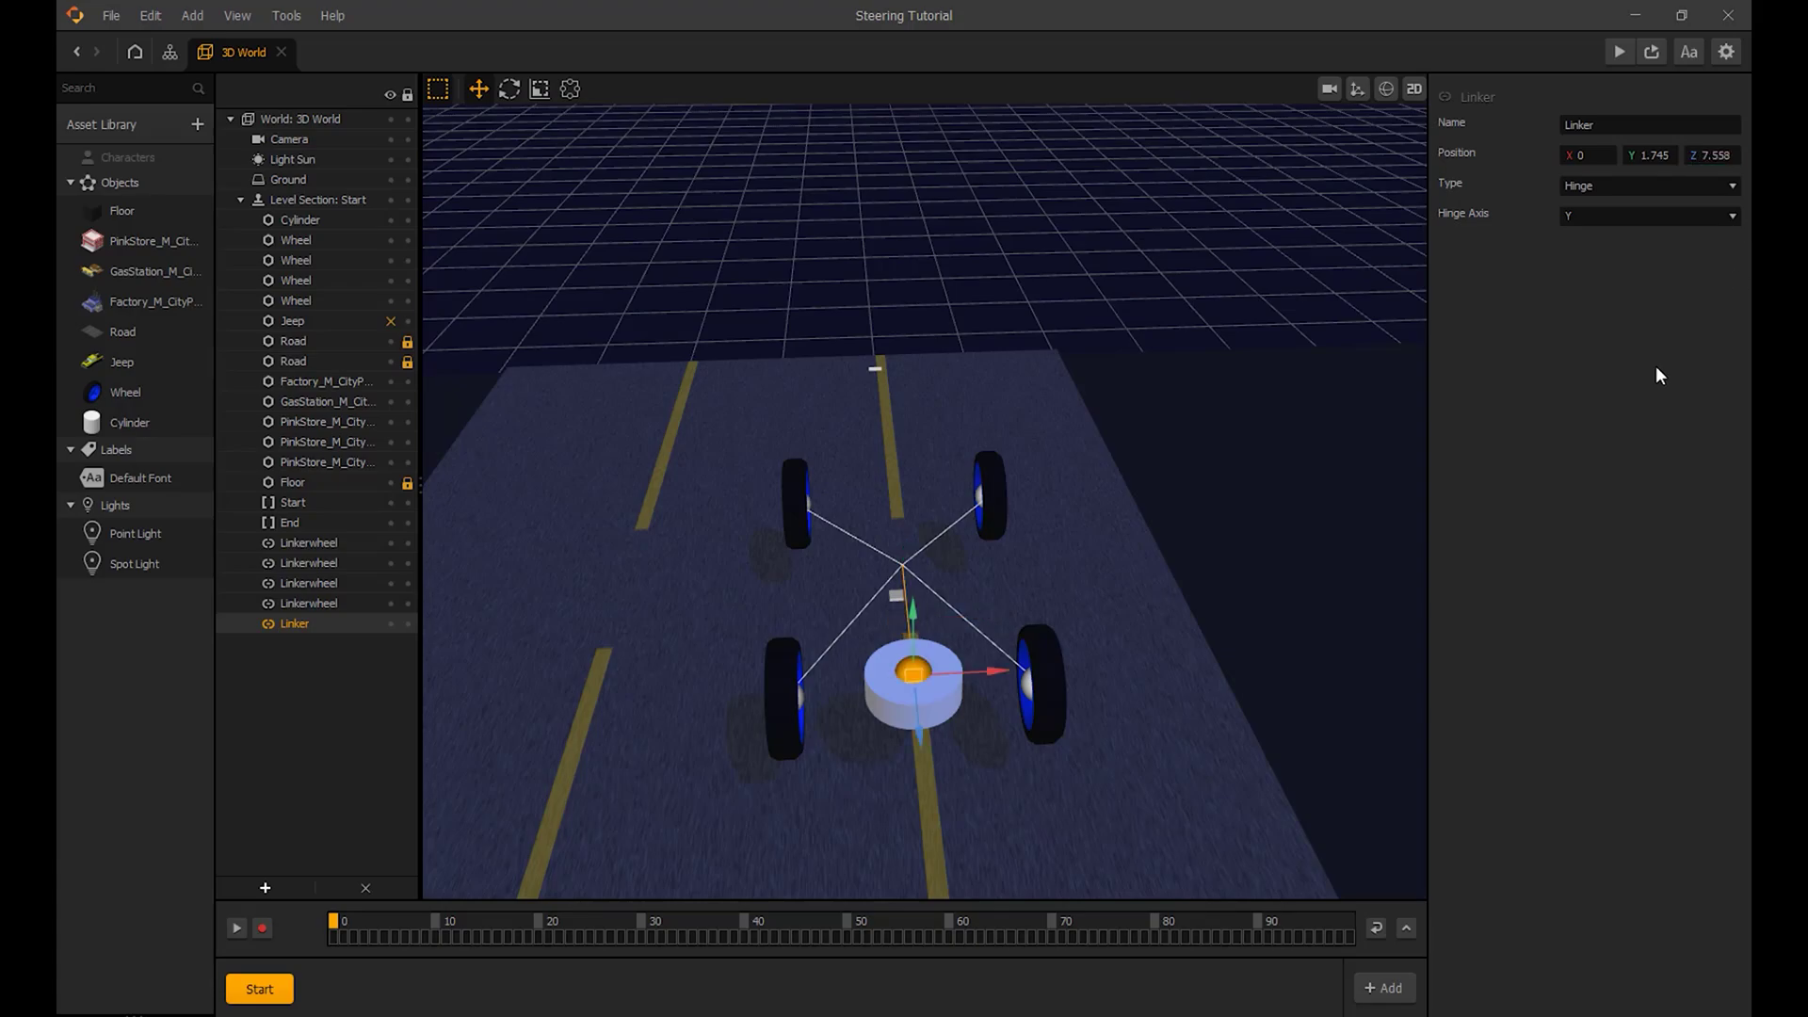
Step: Copy the cylinder's Y position, 1.647, to the hinge linker so that both share the same center
left_click(956, 654)
left_click(1665, 125)
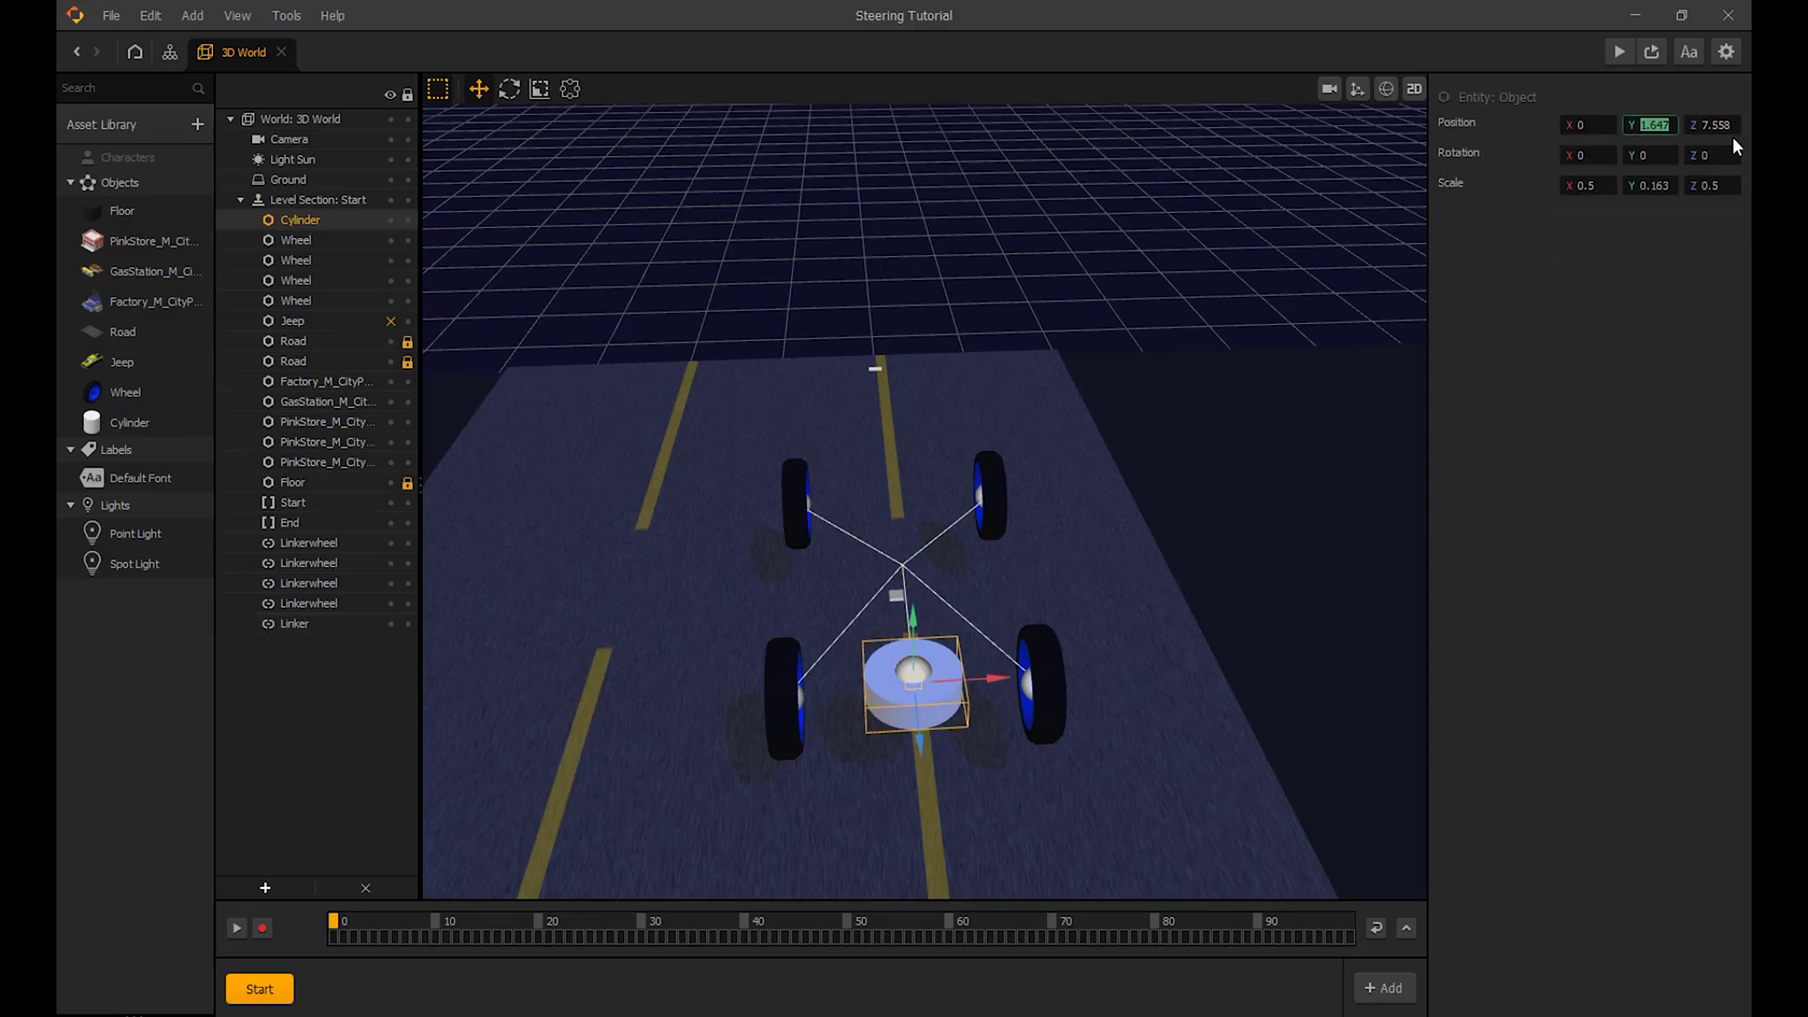
left_click(884, 669)
left_click(928, 669)
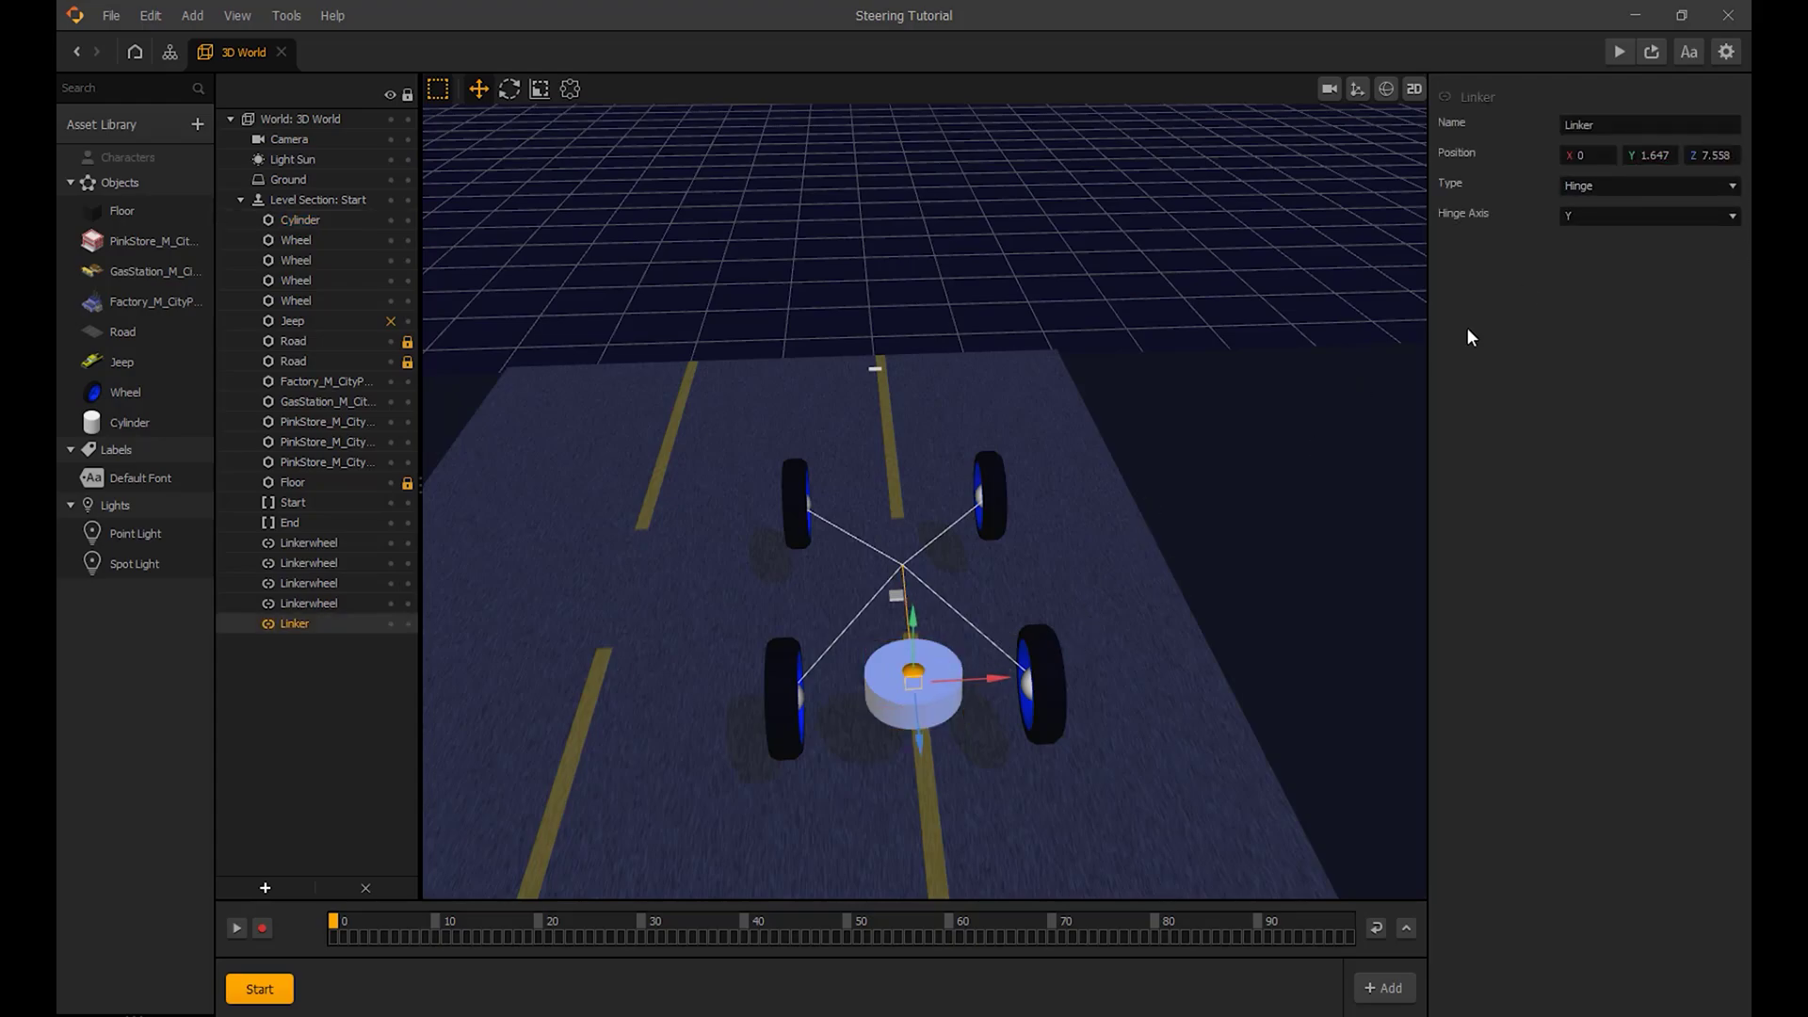
left_click(1010, 259)
mouse_move(1025, 264)
right_mouse_down()
mouse_move(1058, 232)
mouse_move(1130, 240)
mouse_move(1014, 267)
right_mouse_up()
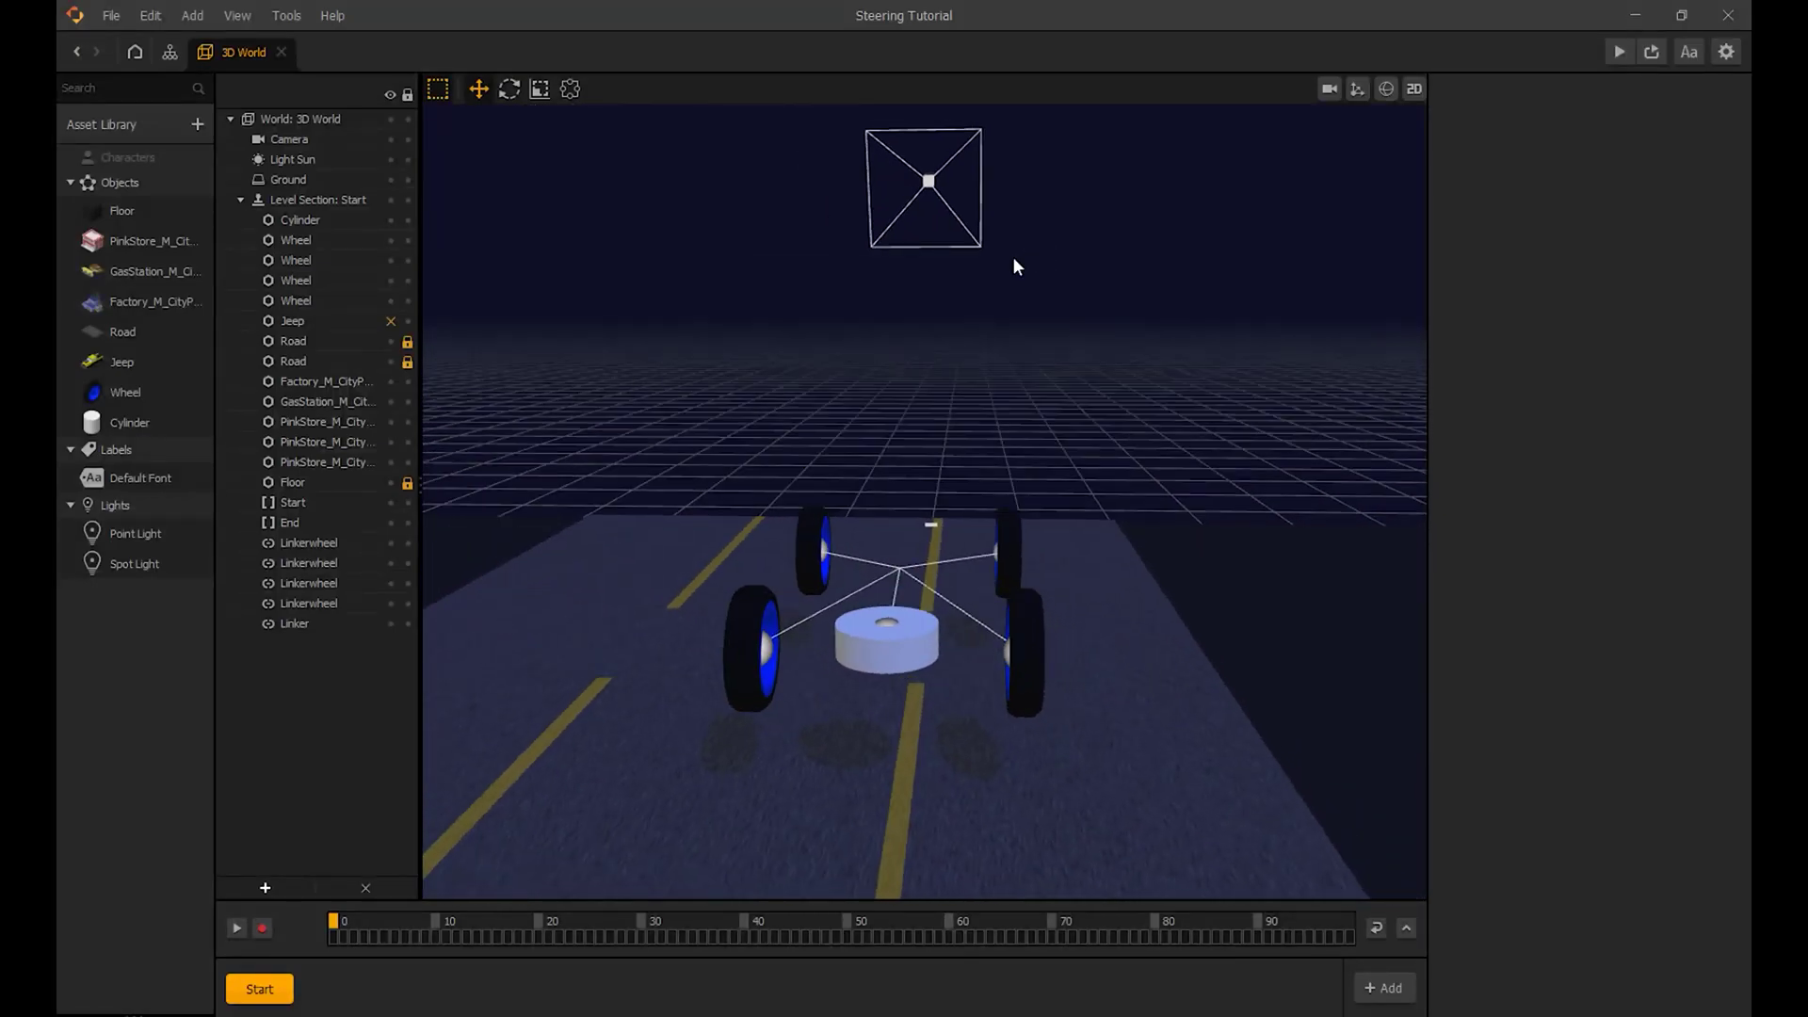
left_click(391, 321)
left_click(1386, 88)
mouse_move(1184, 391)
left_mouse_down()
mouse_move(1280, 368)
mouse_move(1214, 364)
mouse_move(1202, 375)
mouse_move(1255, 368)
mouse_move(1164, 396)
left_mouse_up()
left_click(1386, 91)
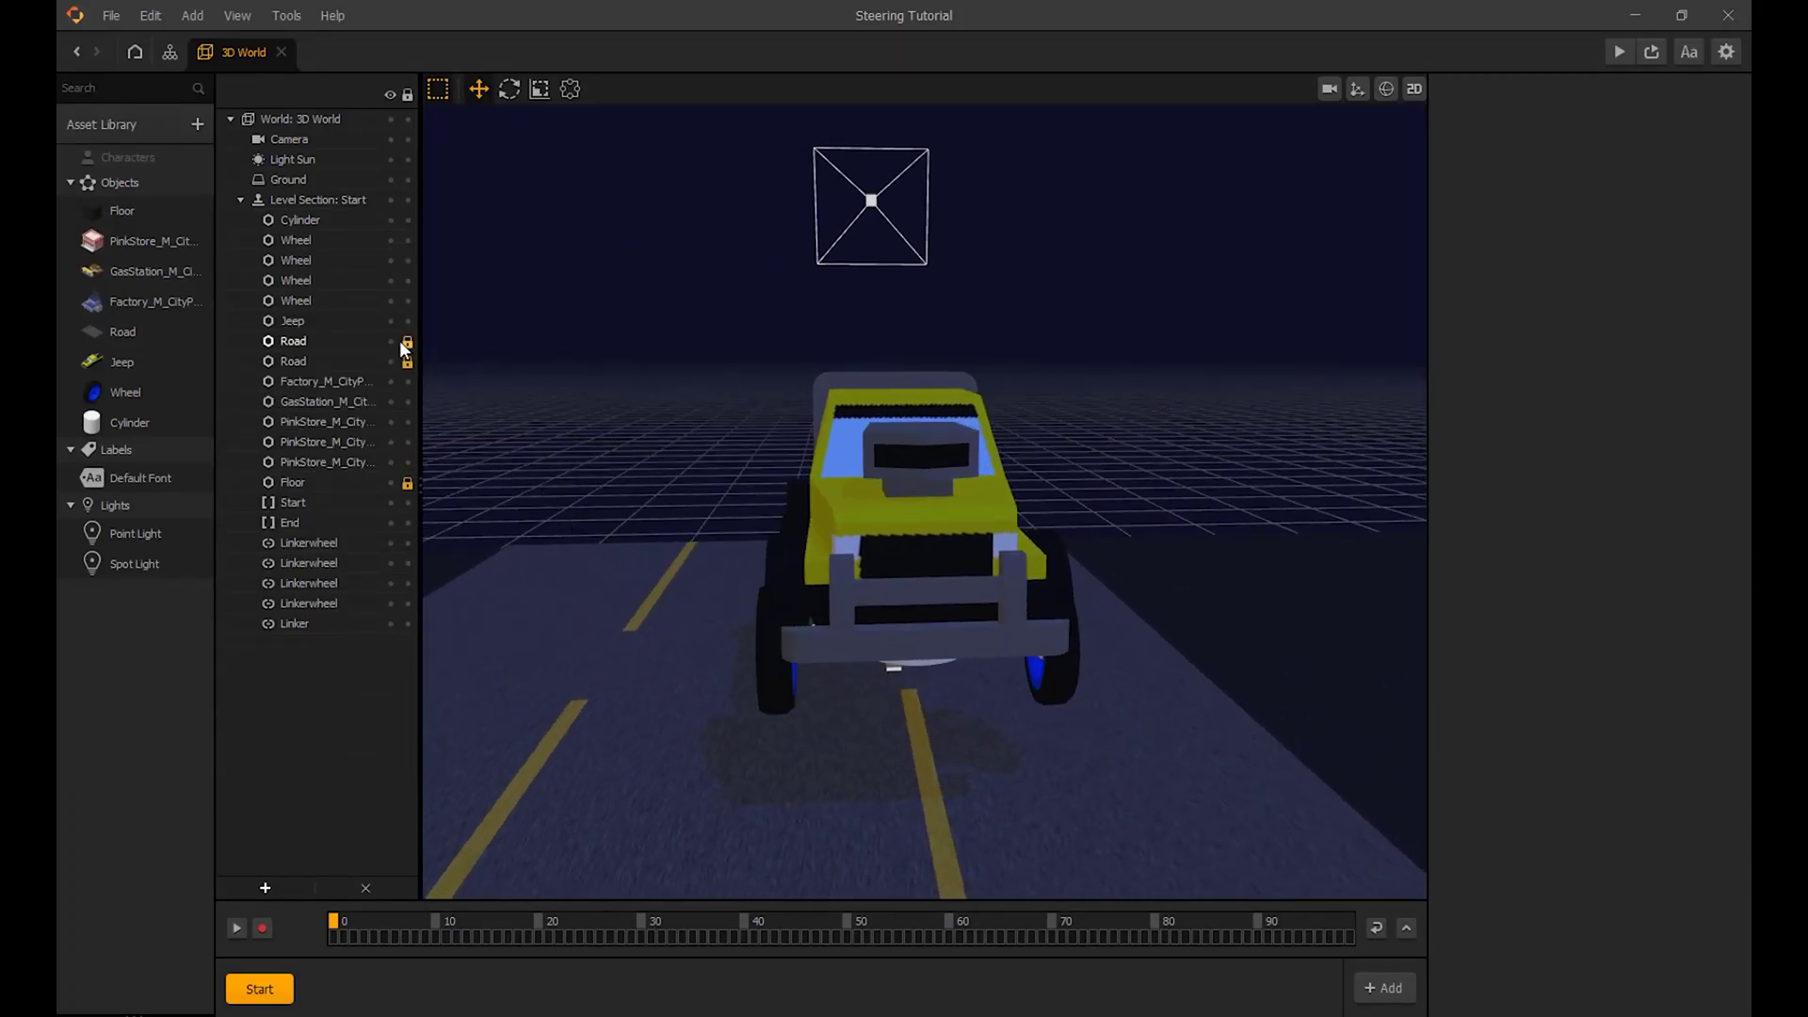
left_click(390, 321)
Step: Flatten the cylinder further to a Y scale of about 0.077
left_click(887, 656)
key("r")
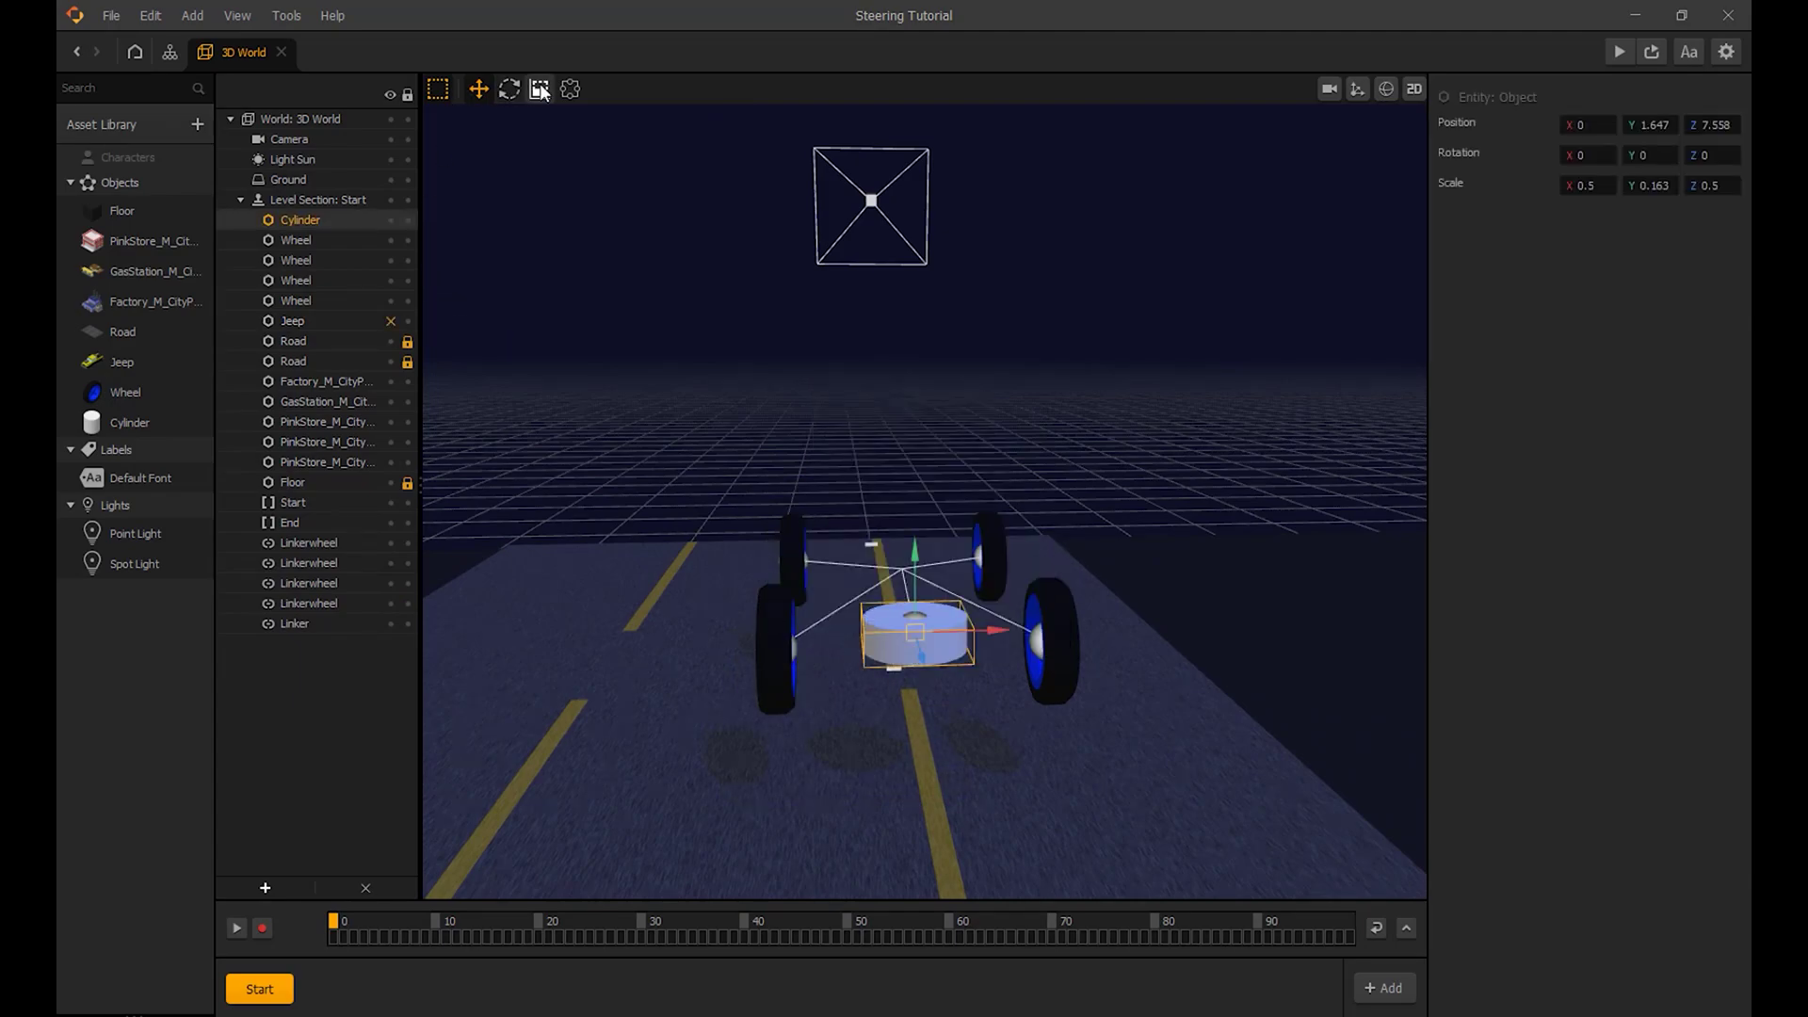
left_click_drag(918, 583, 911, 617)
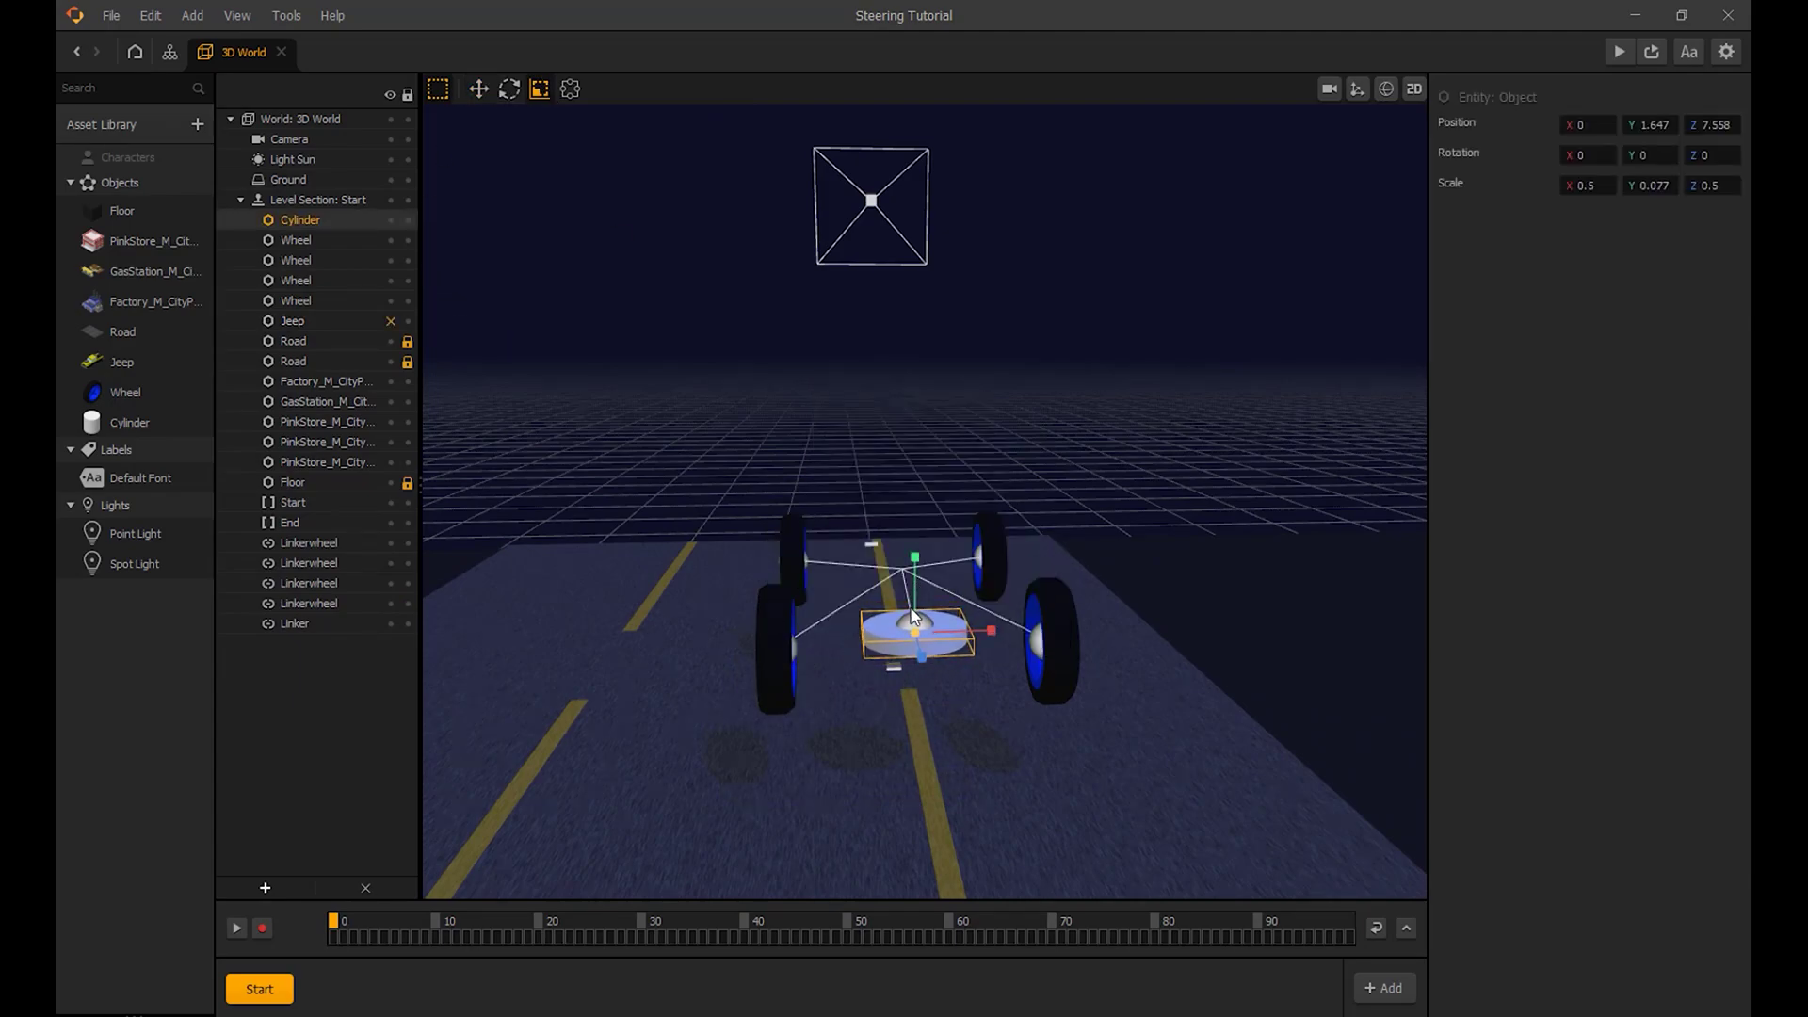
left_click(480, 89)
left_click(964, 557)
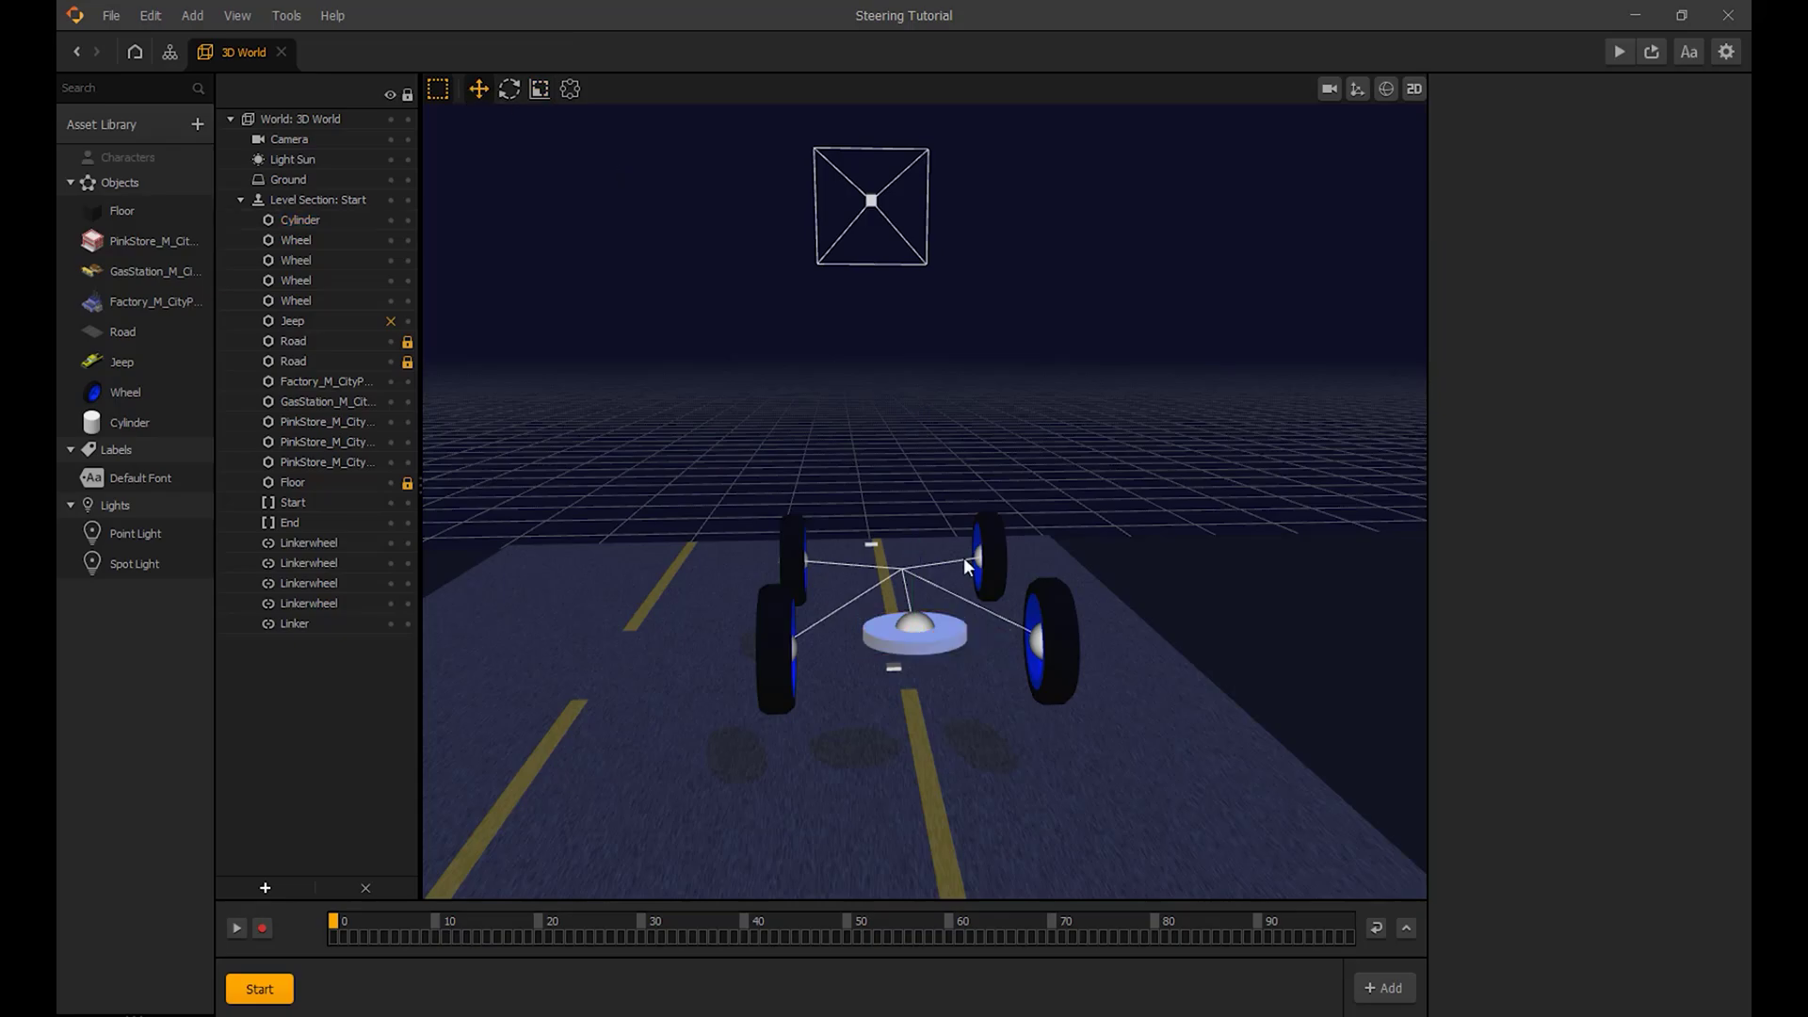
Step: Rename the Cylinder object in the asset library to "Steering Controller"
scroll(959, 638, "up", 1)
left_click(148, 427)
left_click_drag(1615, 126, 1541, 129)
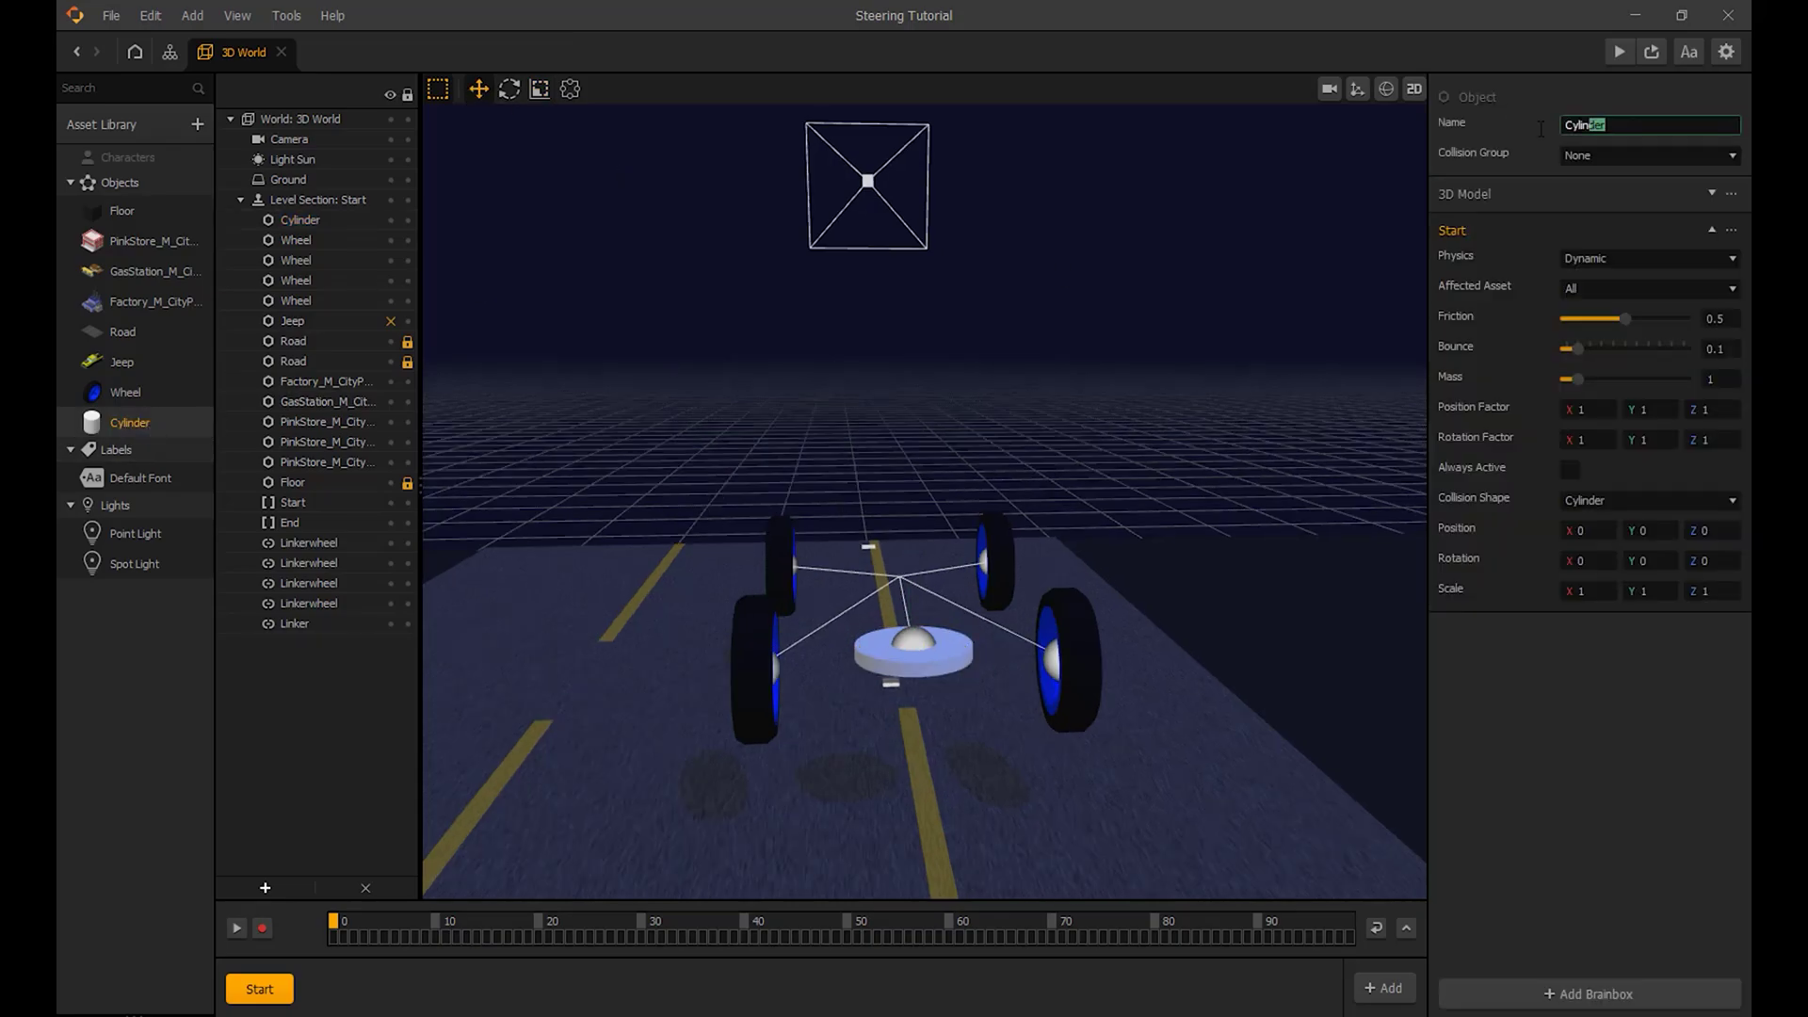
type("Steering Controller")
left_click(1598, 730)
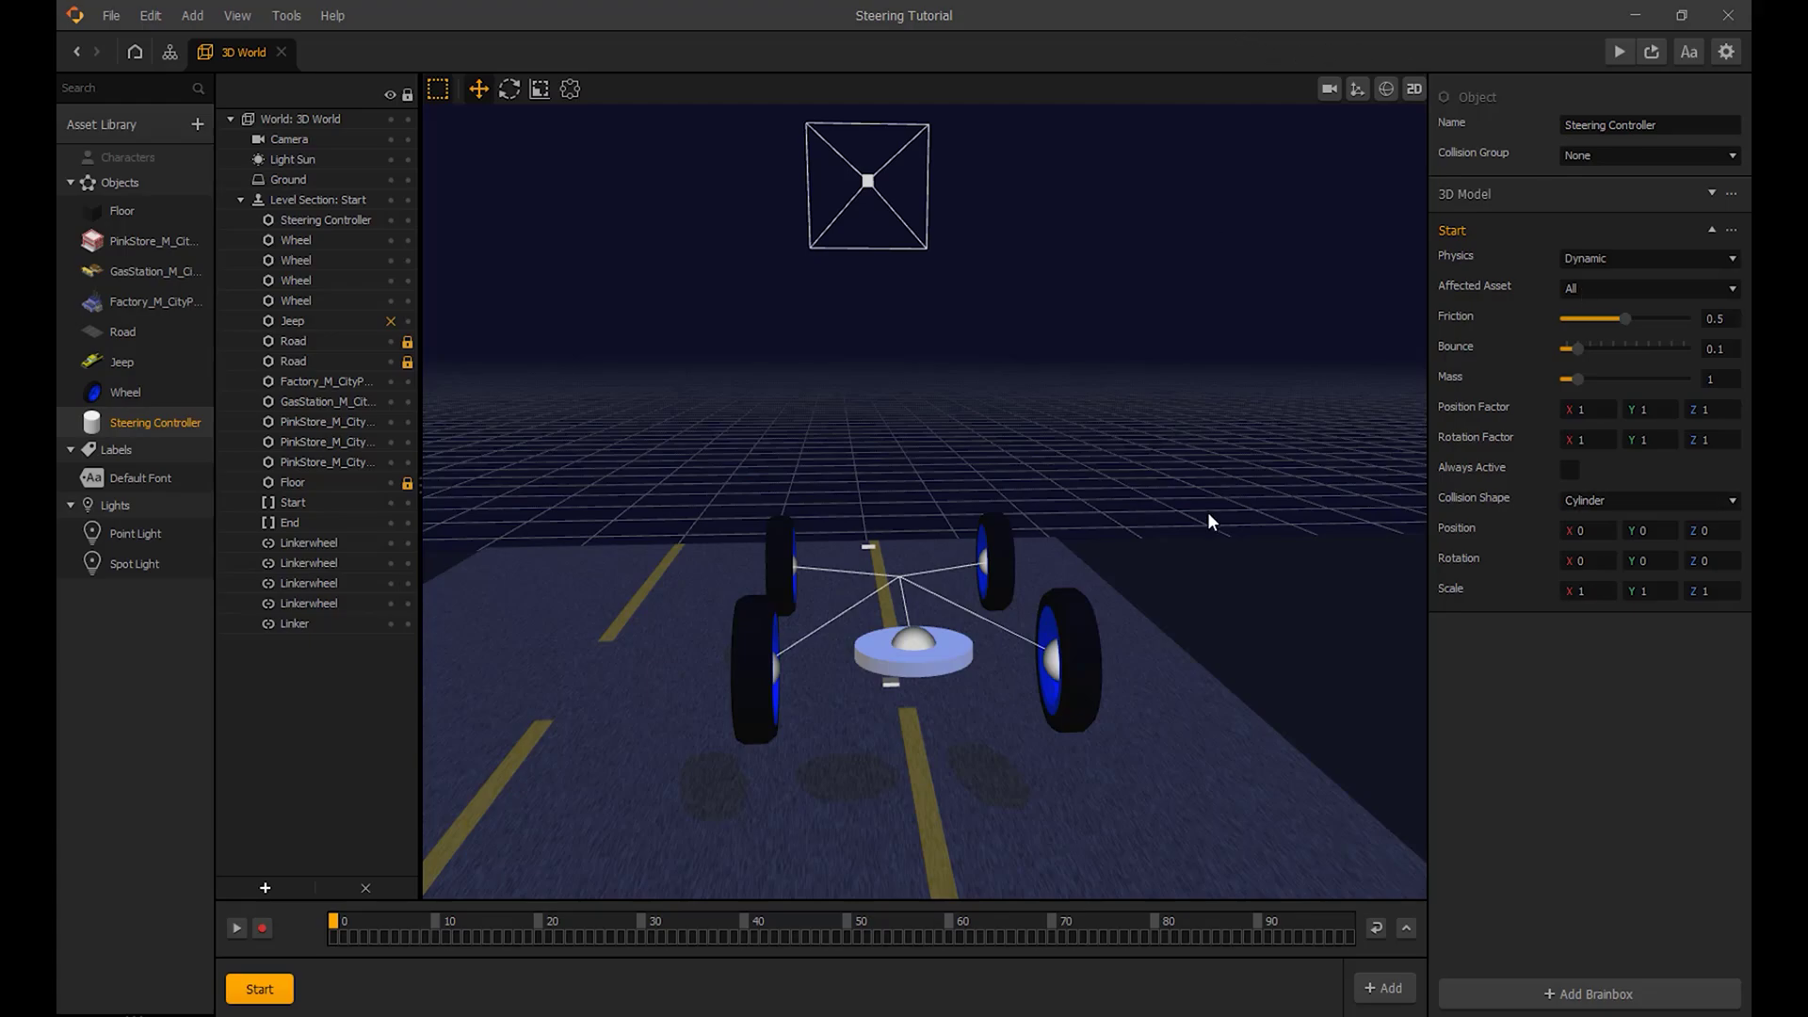
Step: Open the Steering Controller's logic, add a Keyboard Button block for the Left key and name it "left"
double_click(193, 421)
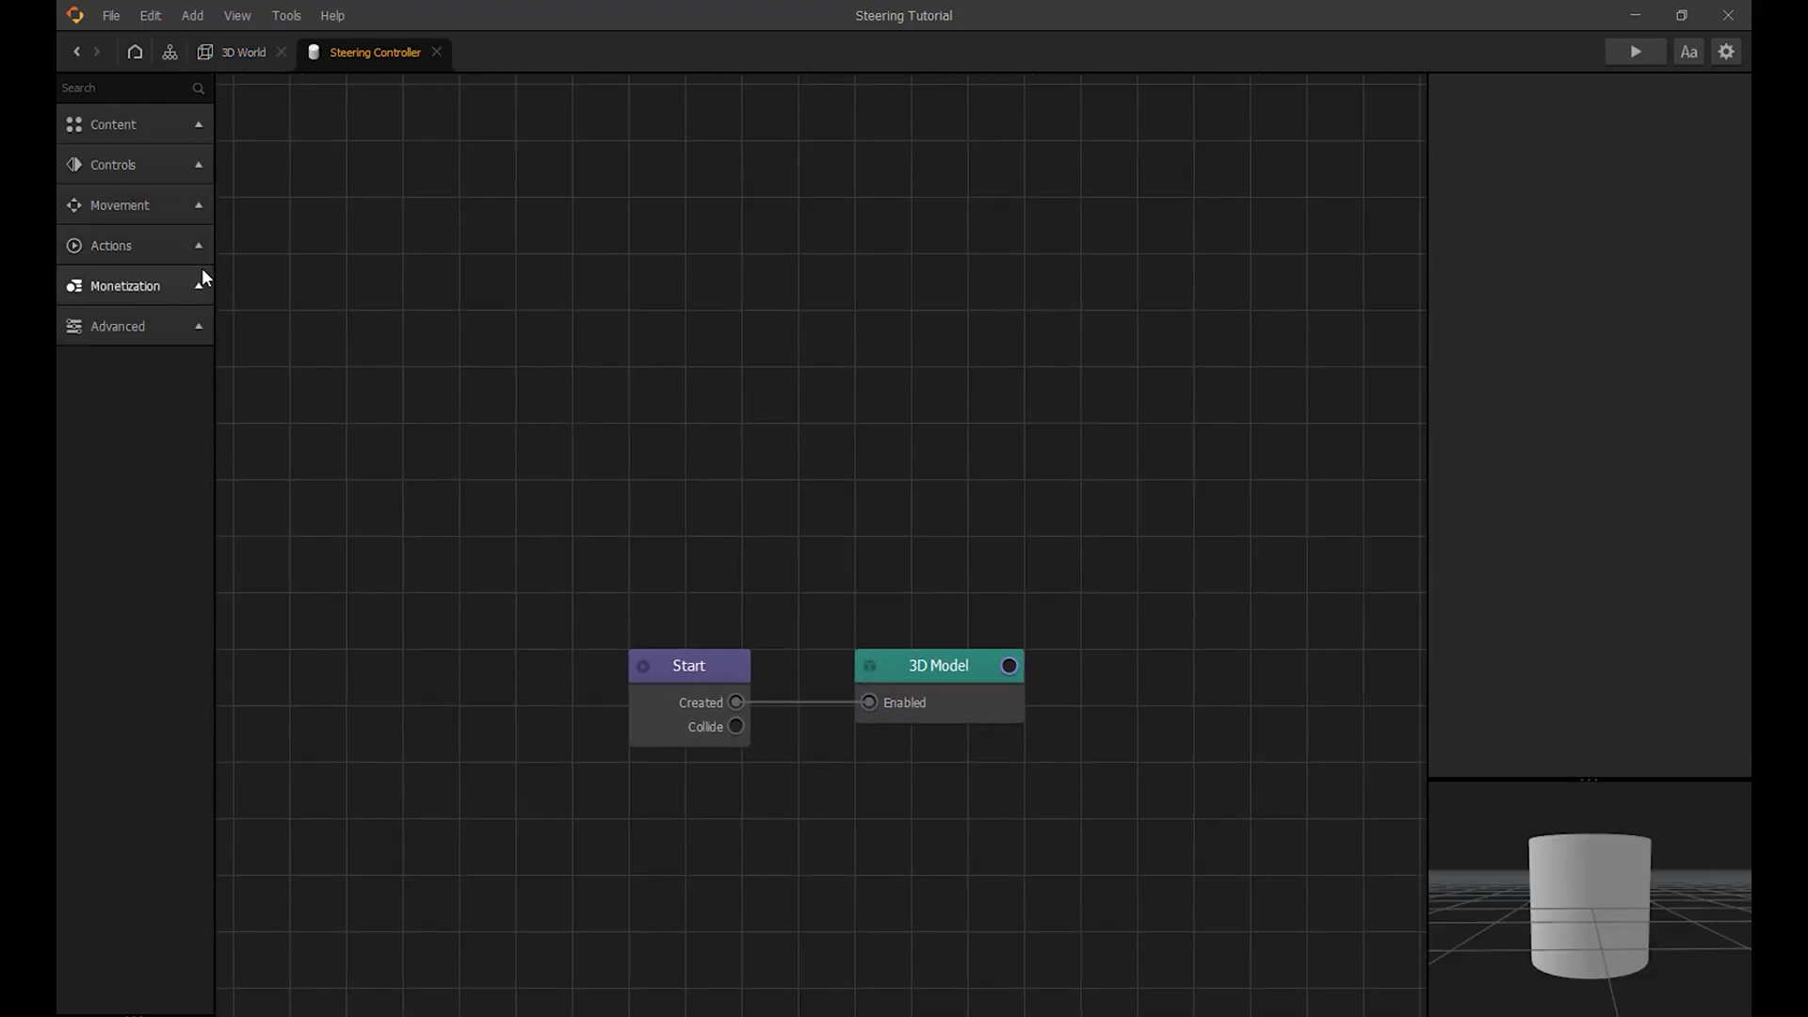
left_click(143, 165)
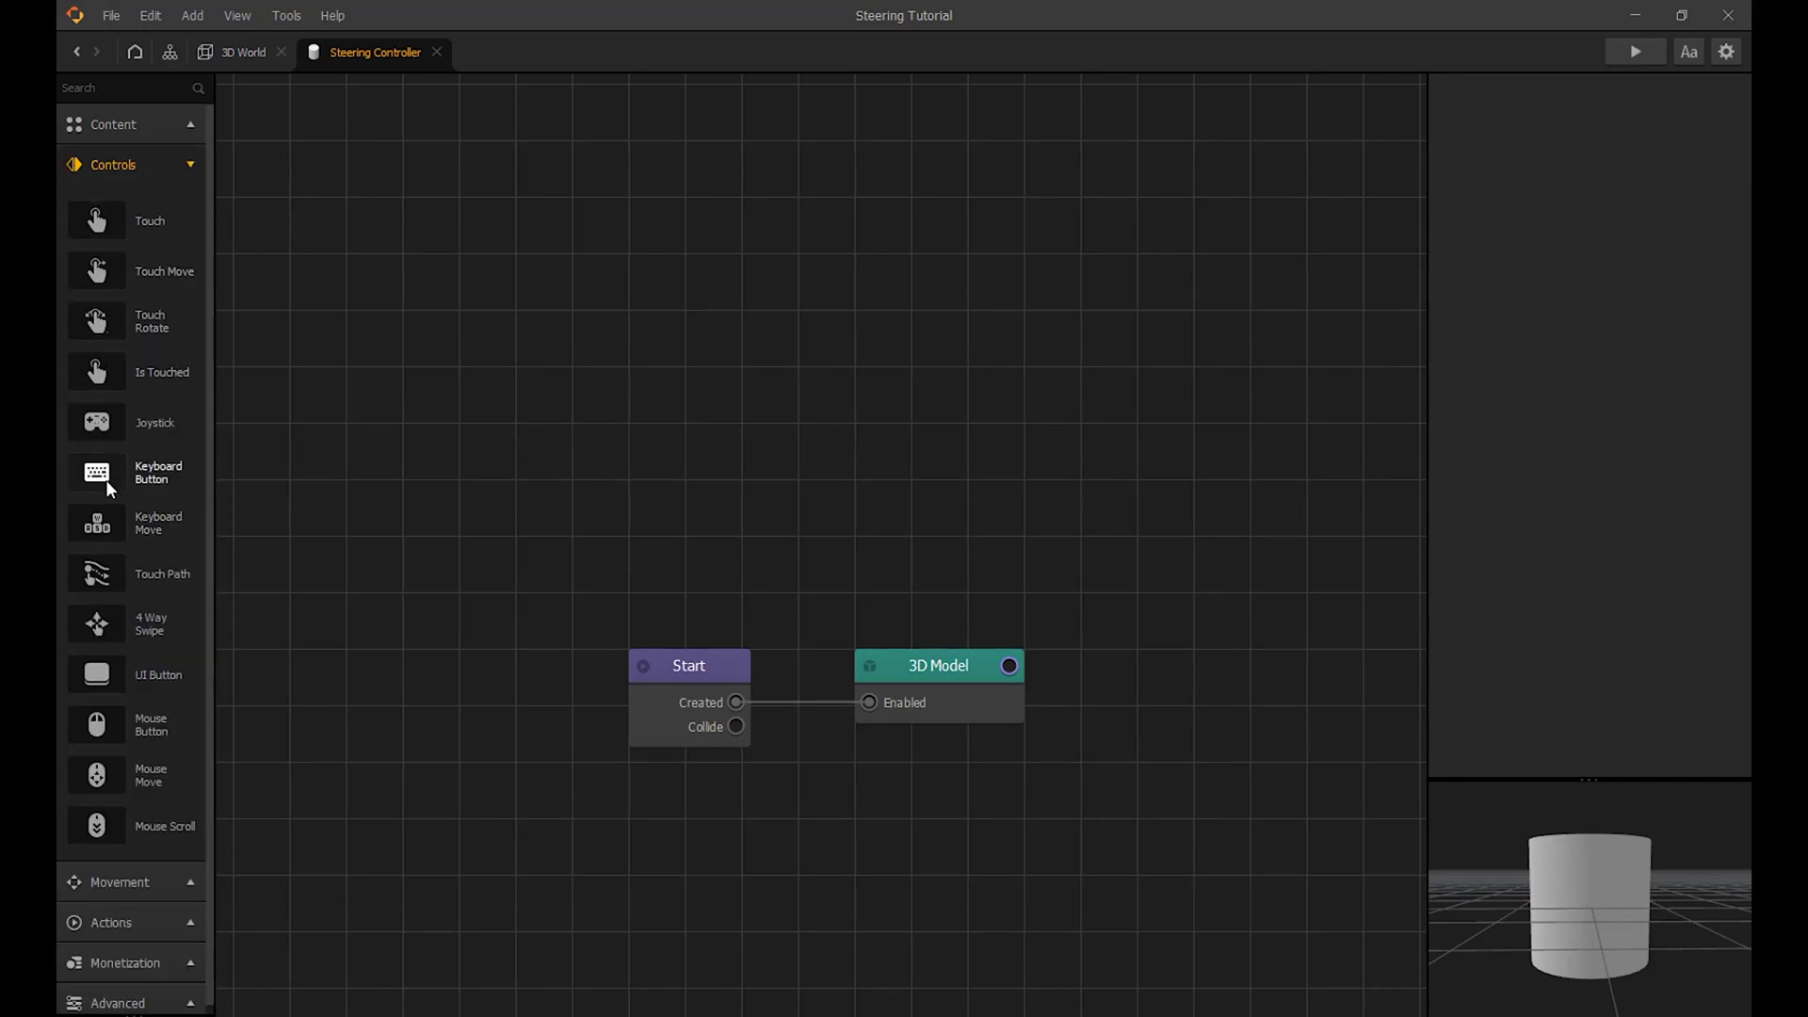
left_click_drag(680, 307, 664, 258)
left_click(1658, 156)
key("Left")
left_click_drag(1649, 124, 1550, 122)
key("BackSpace")
type("left")
left_click(1049, 271)
Step: Duplicate the "left" keyboard block and name the copy "right"
left_click(697, 257)
key("ctrl+d")
left_click_drag(1607, 133, 1478, 121)
type("right")
key("Return")
left_click(1086, 303)
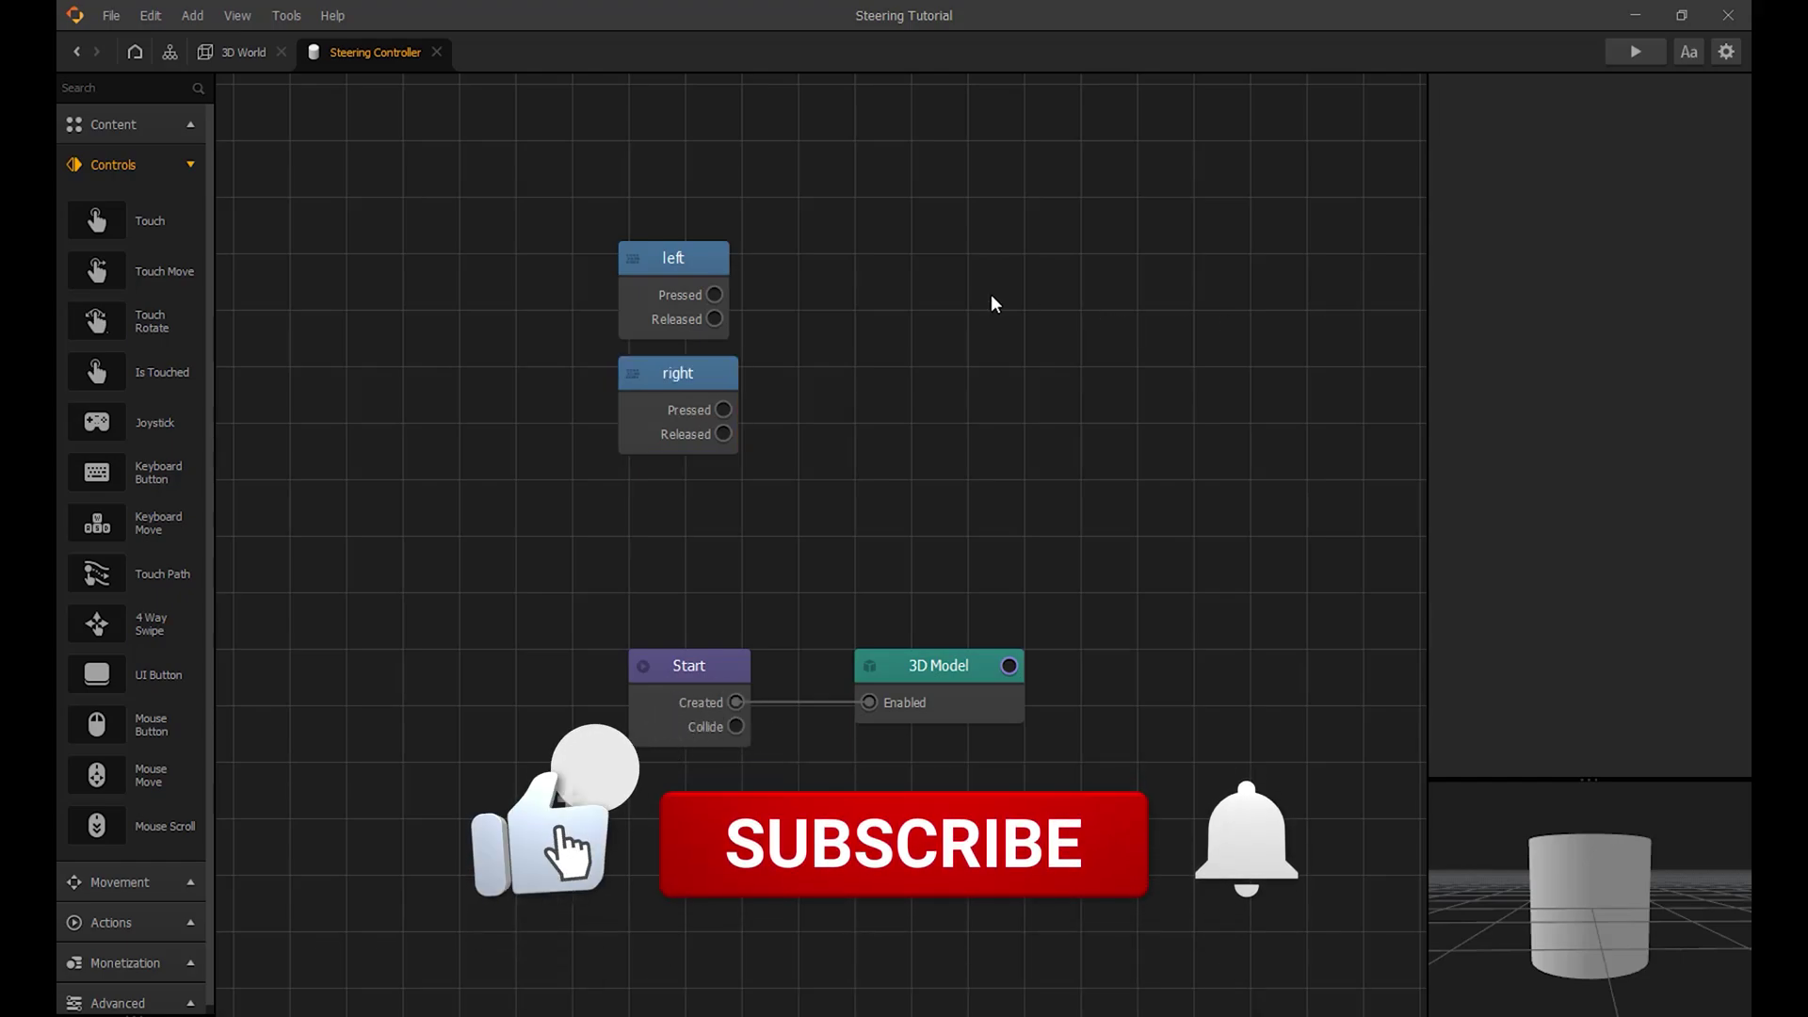
Step: Add a Rotate block, enable it from the Pressed output of "left" and set its Y speed
left_click(122, 88)
type("rota")
left_click_drag(125, 223, 868, 245)
left_click_drag(715, 295, 893, 258)
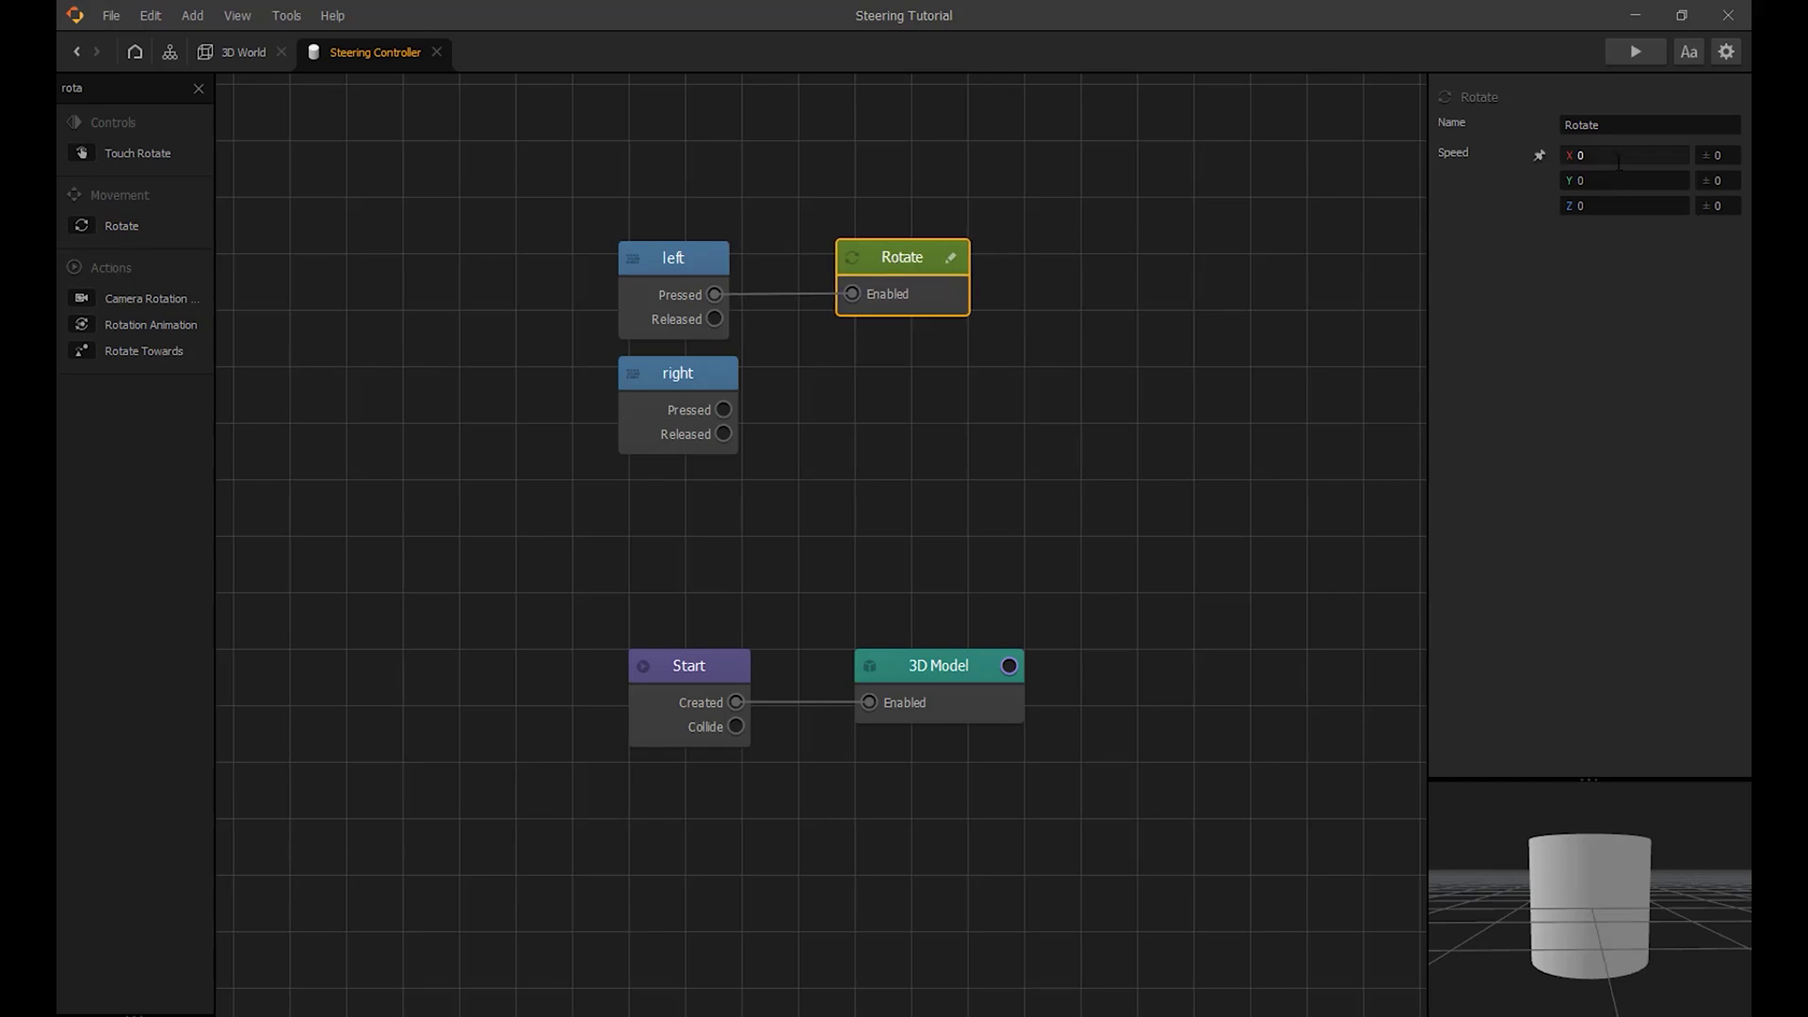
left_click(1655, 180)
Step: Duplicate the Rotate block, enable the copy from the Pressed output of "right" and edit its Y speed
left_click(877, 272)
key("ctrl+d")
left_click(810, 360)
left_click_drag(723, 410, 871, 379)
left_click(1580, 182)
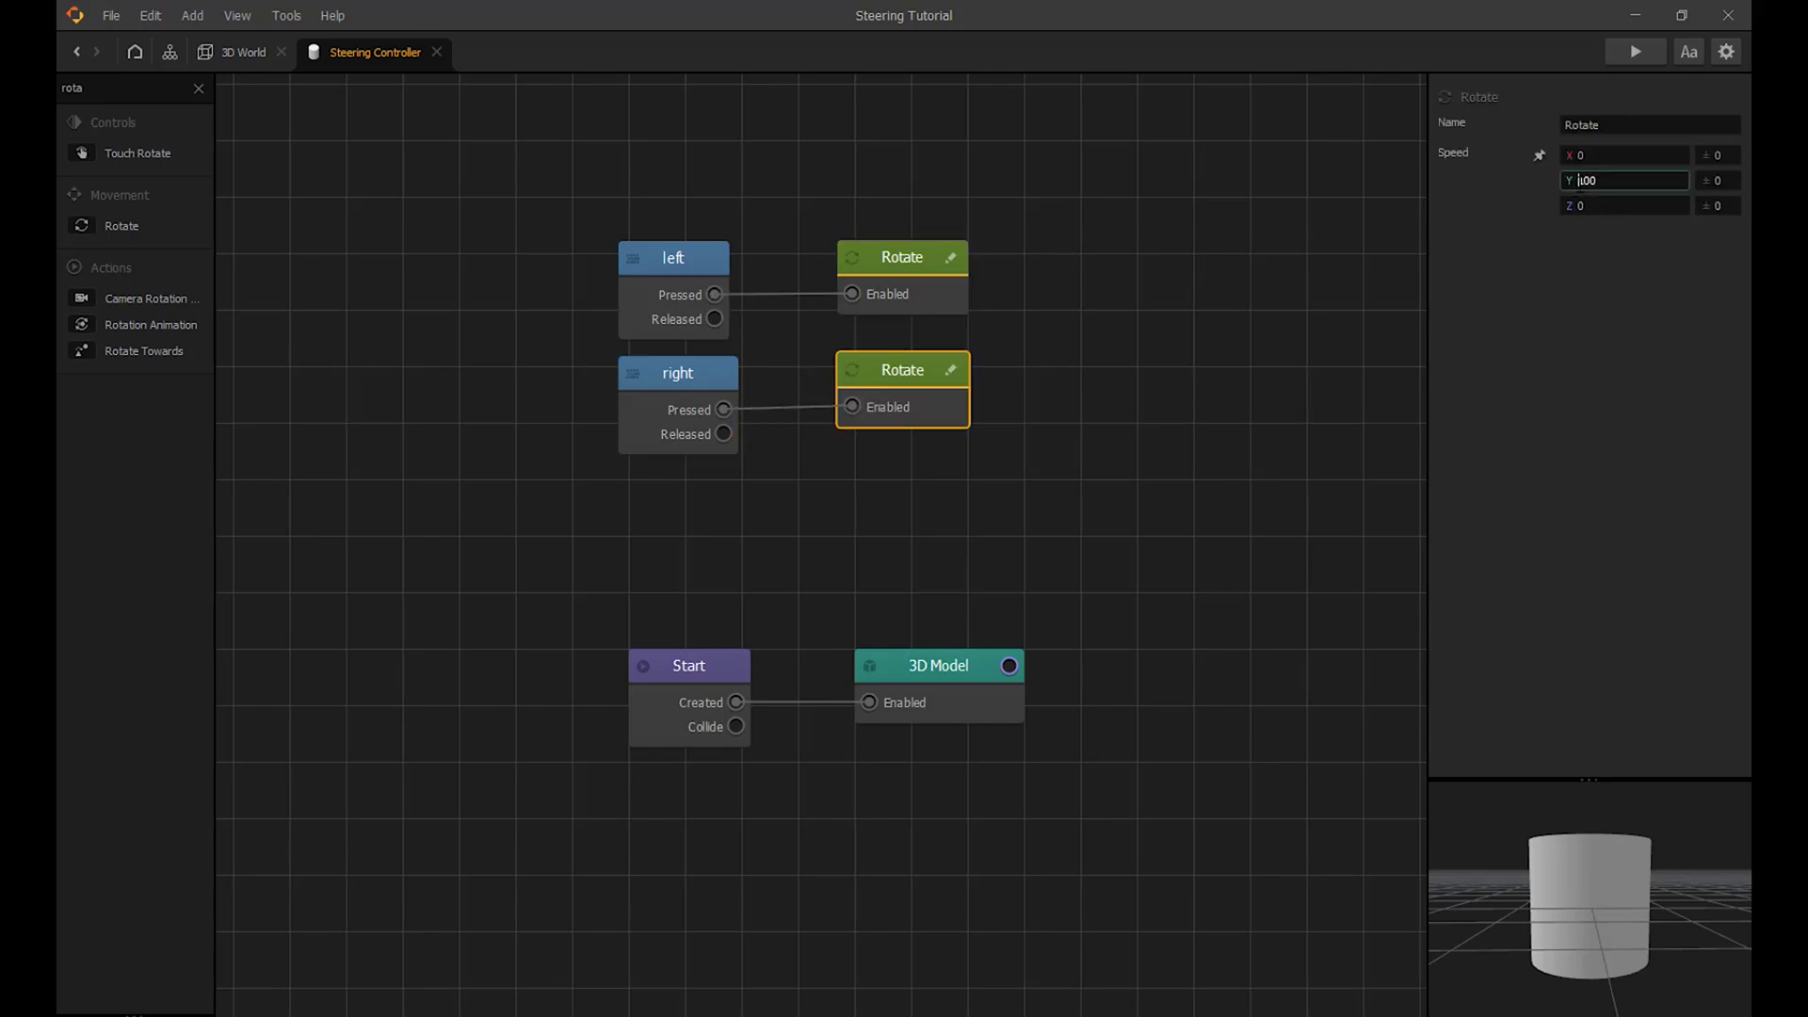
left_click(1138, 292)
Step: Return to the 3D World and delete the linkers of both front wheels
left_click(243, 52)
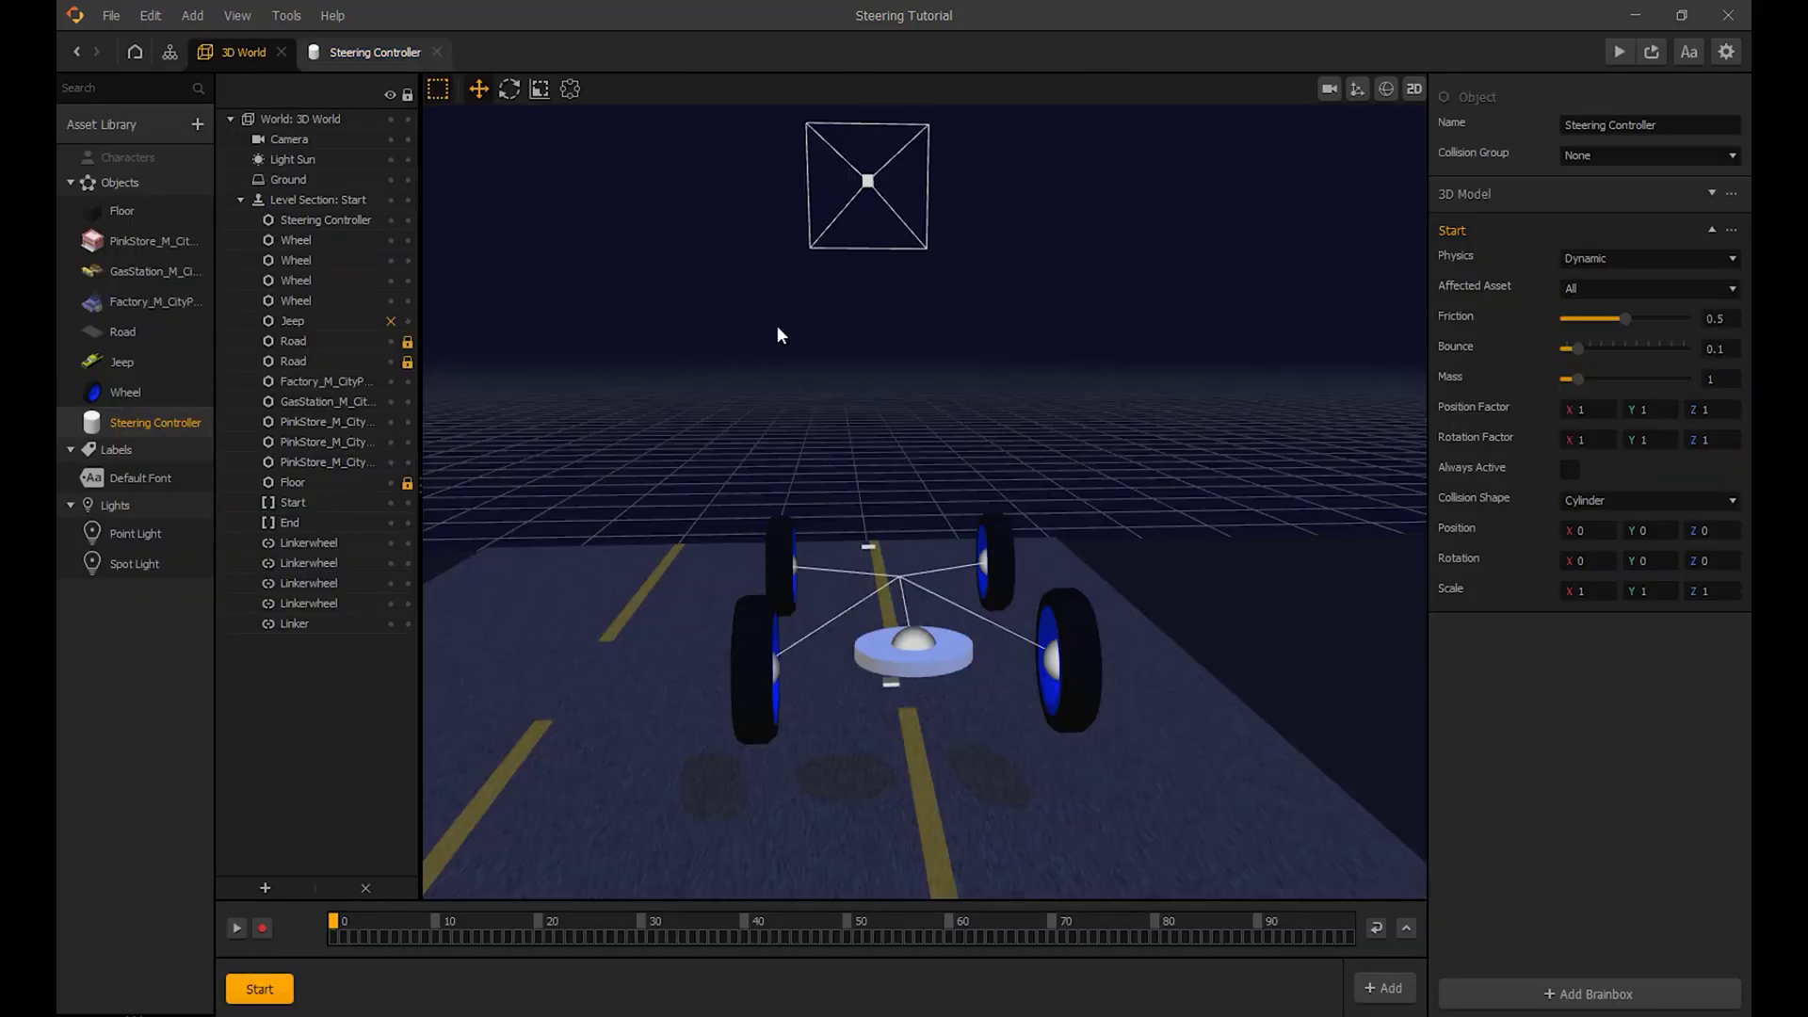
scroll(893, 630, "up", 2)
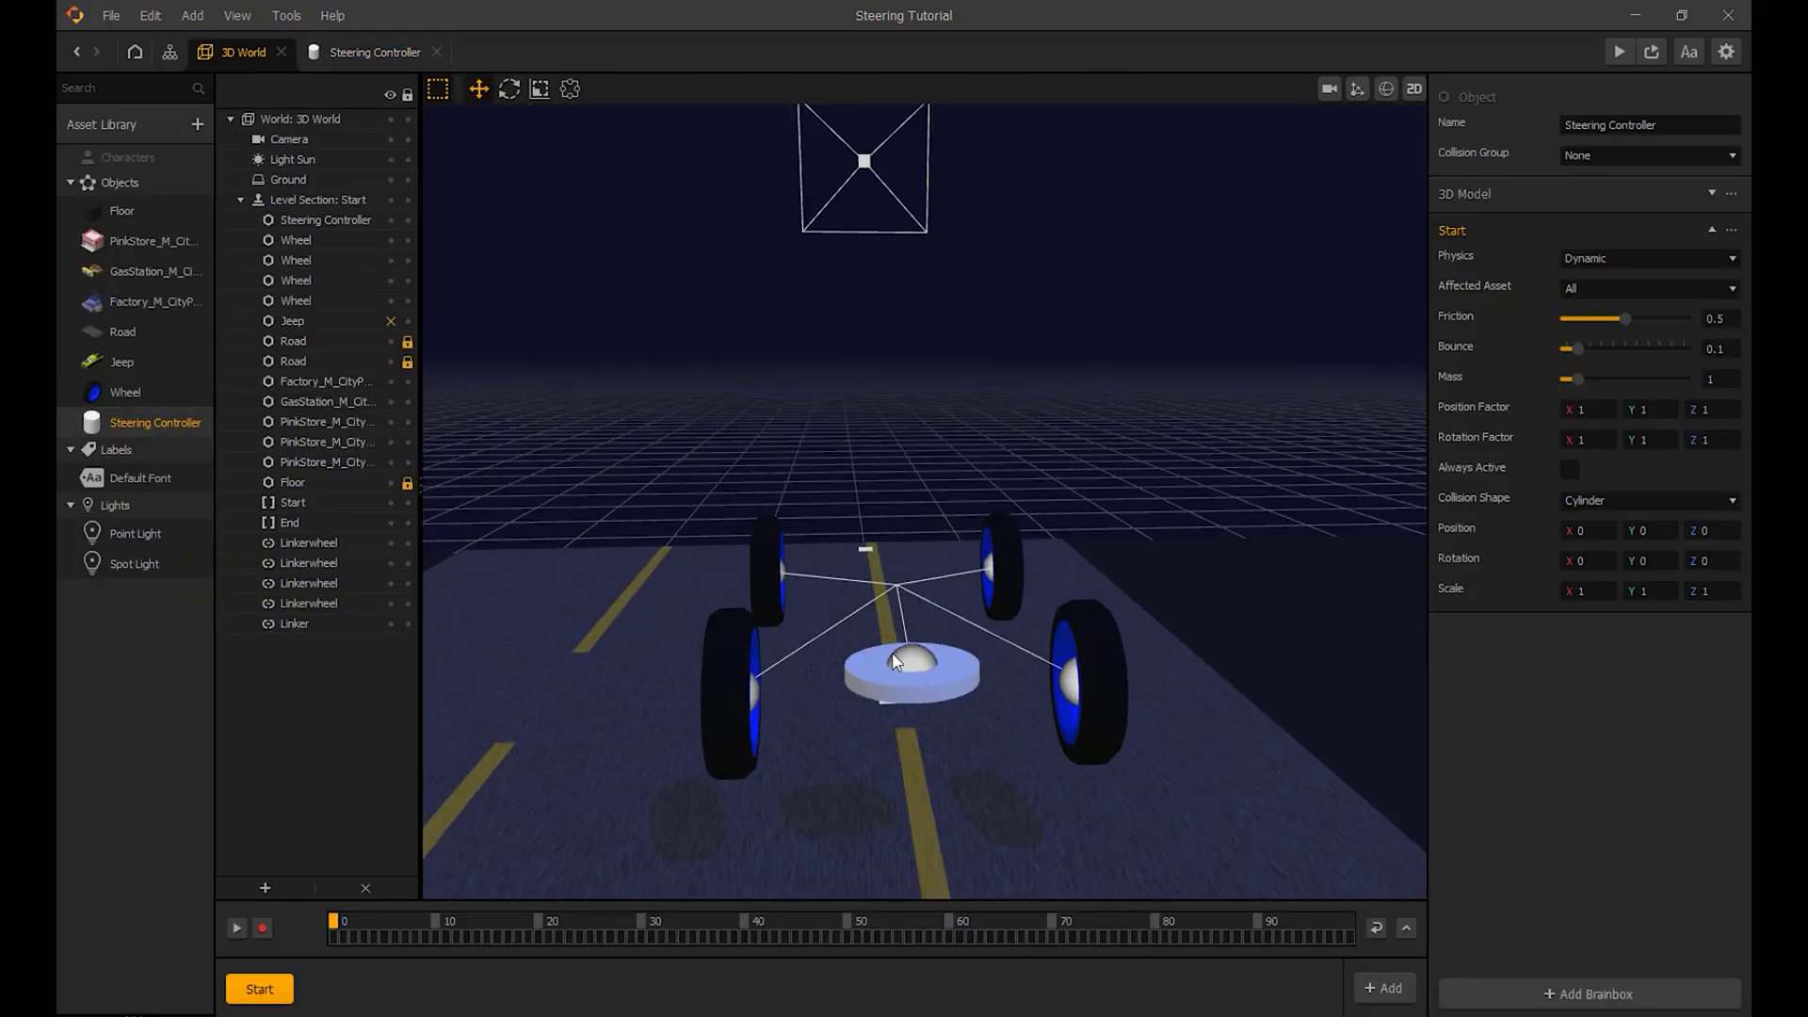
left_click(756, 696)
key("Delete")
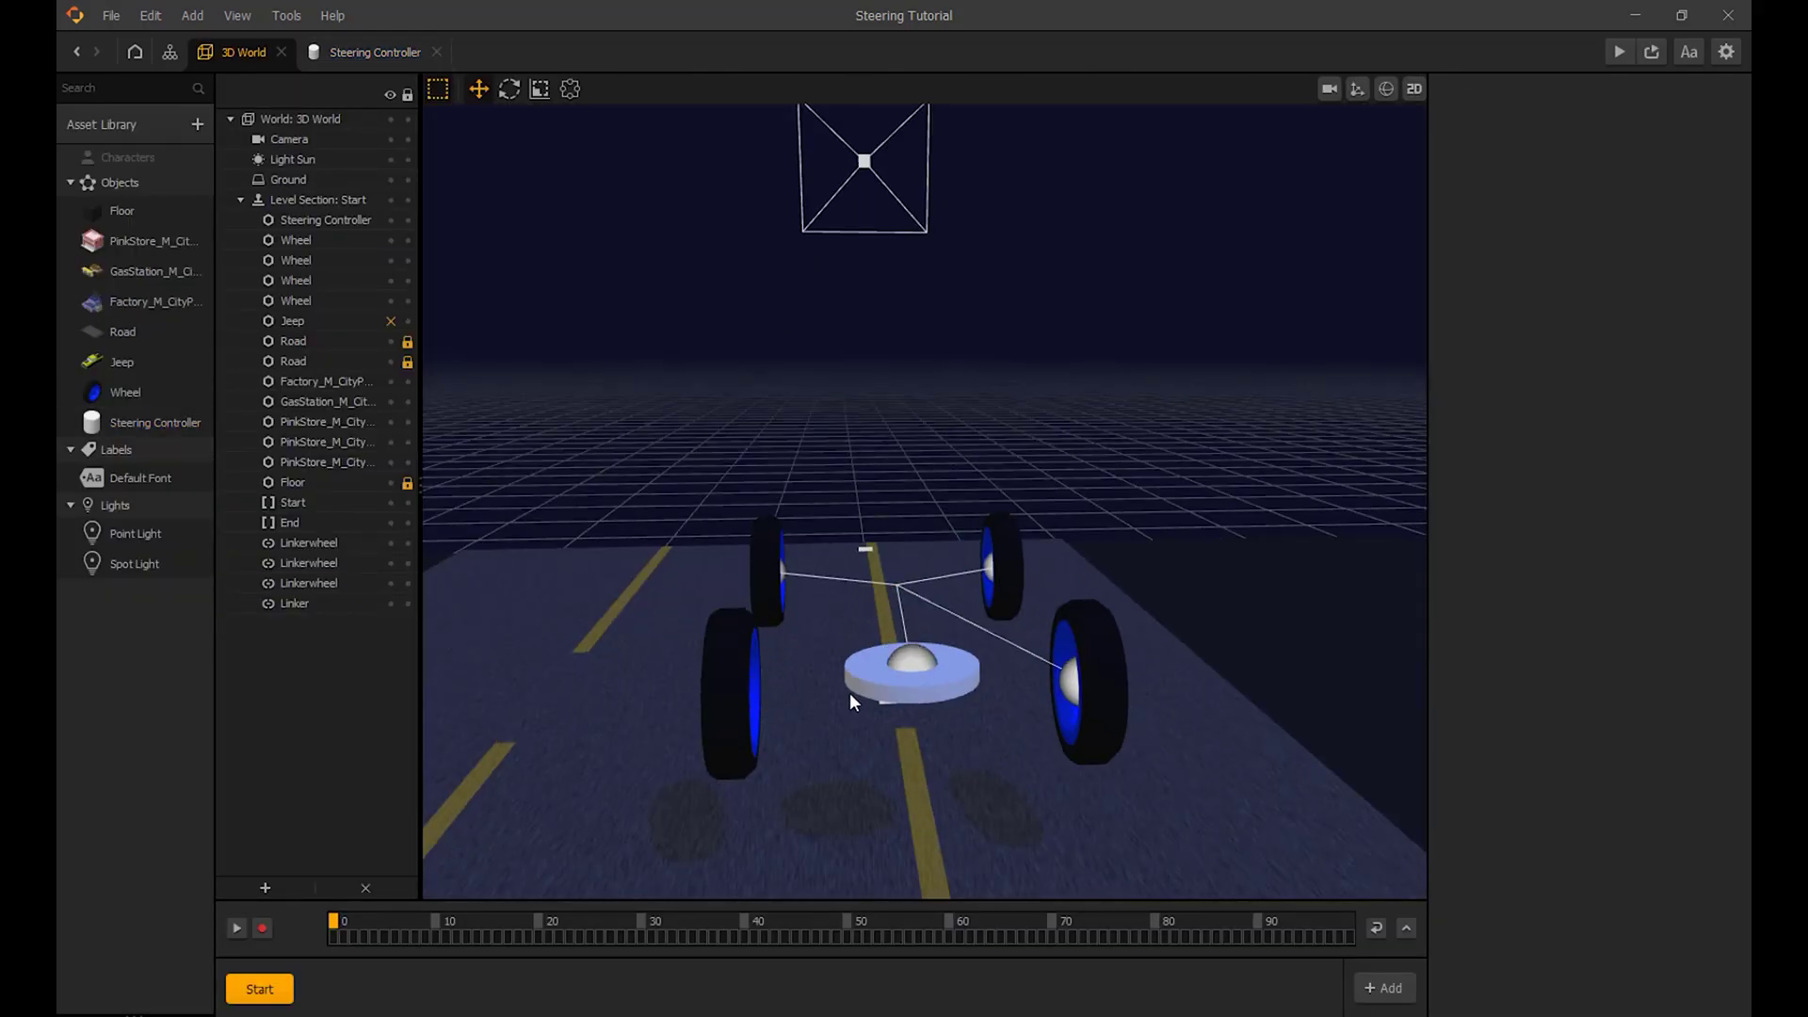
left_click(1073, 679)
key("Delete")
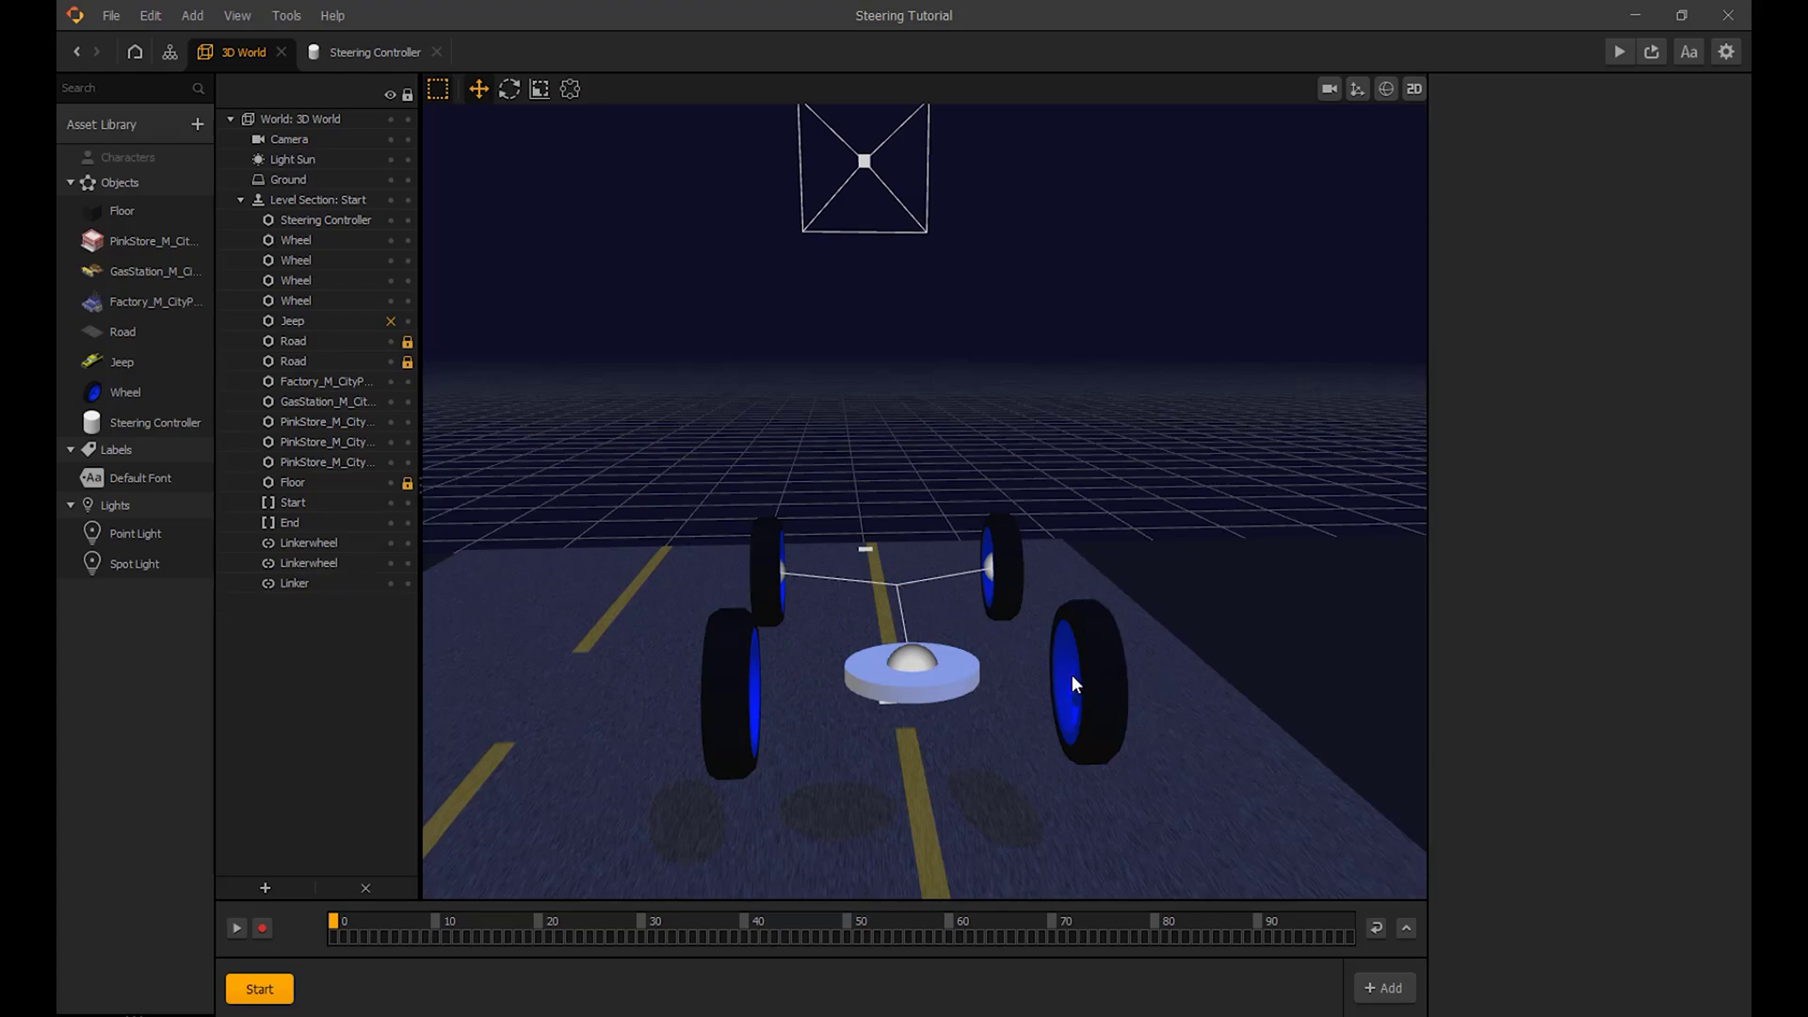
Step: Link the front wheel on the negative X side to the Steering Controller with a Hinge linker on the X axis
left_click(735, 685)
left_click(900, 692, "shift")
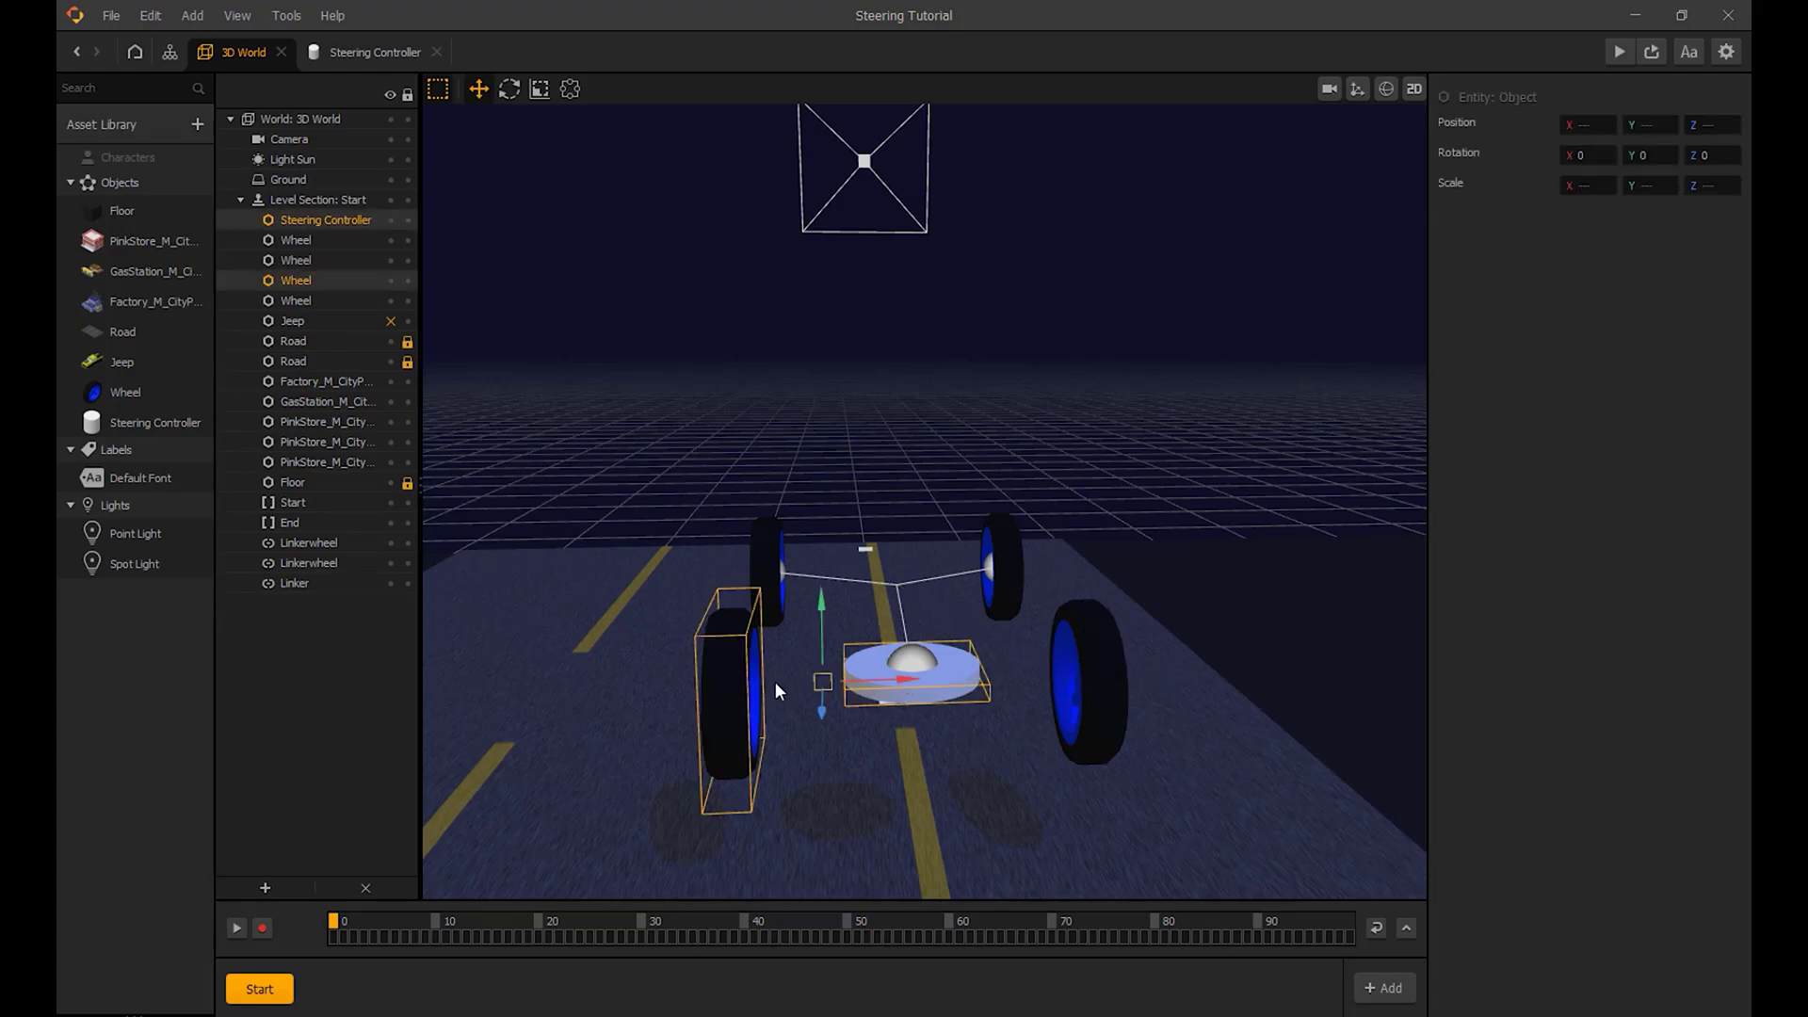
left_click(265, 885)
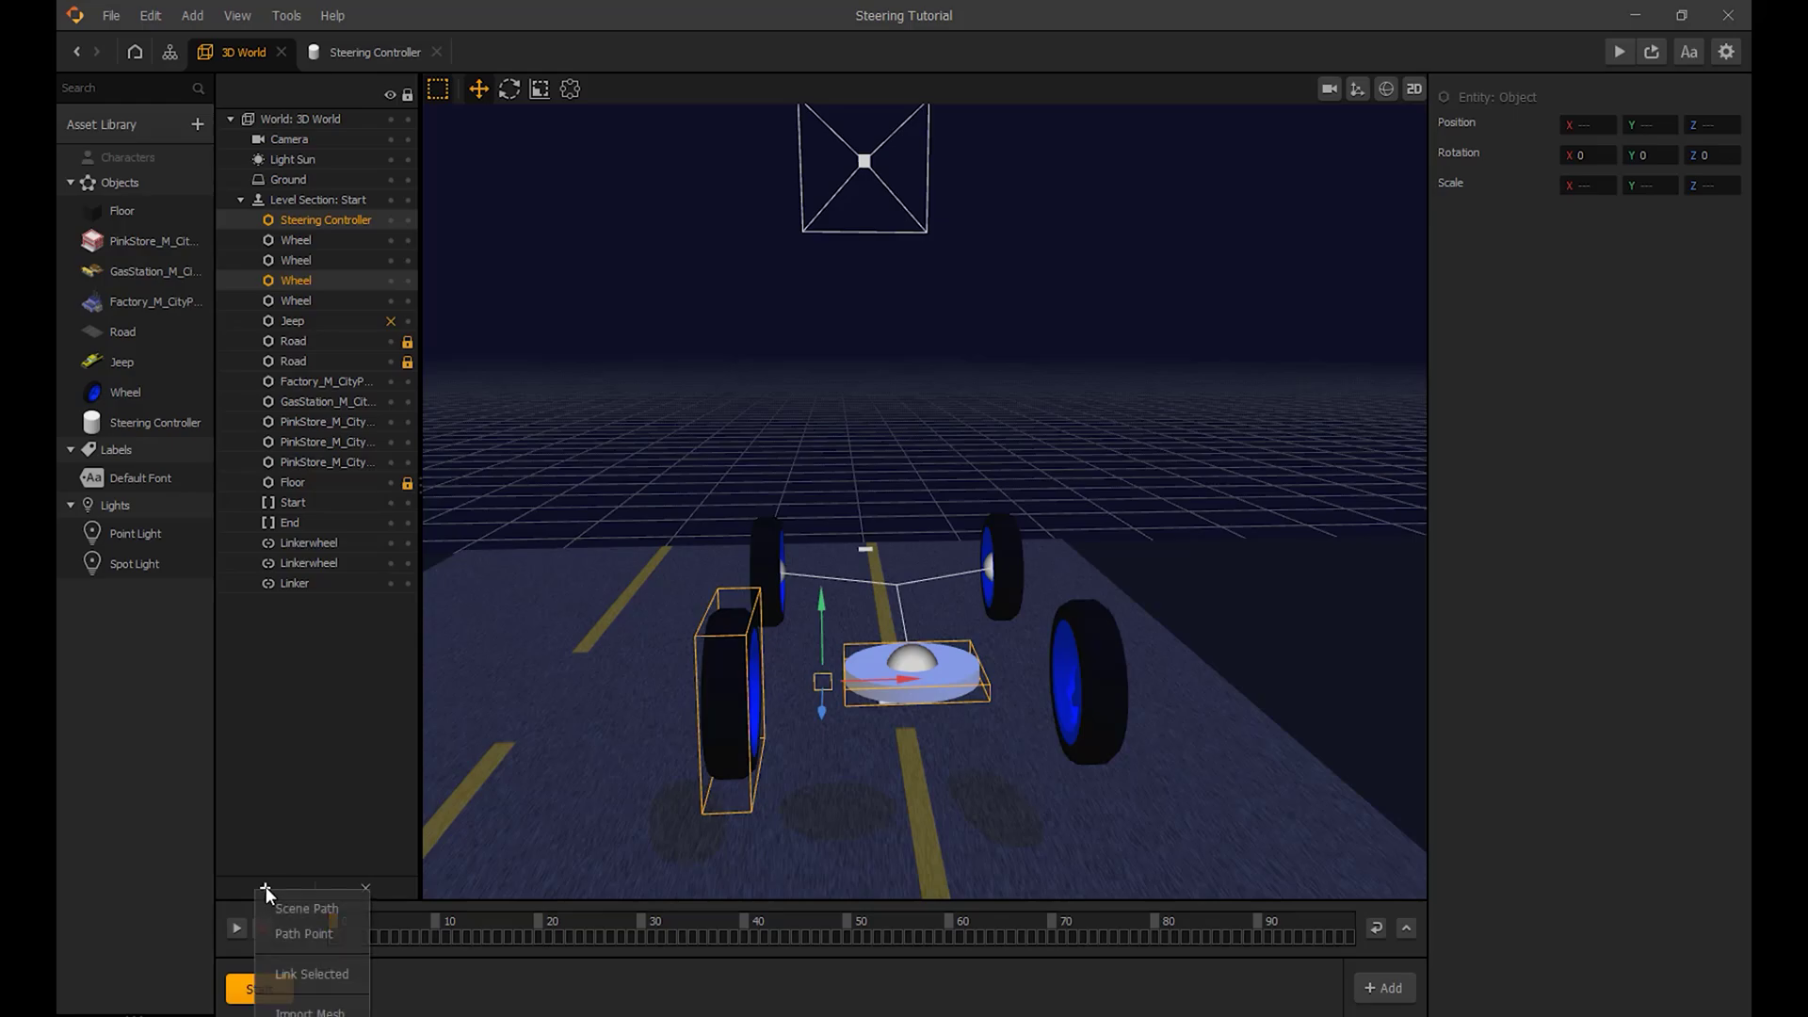
left_click(293, 967)
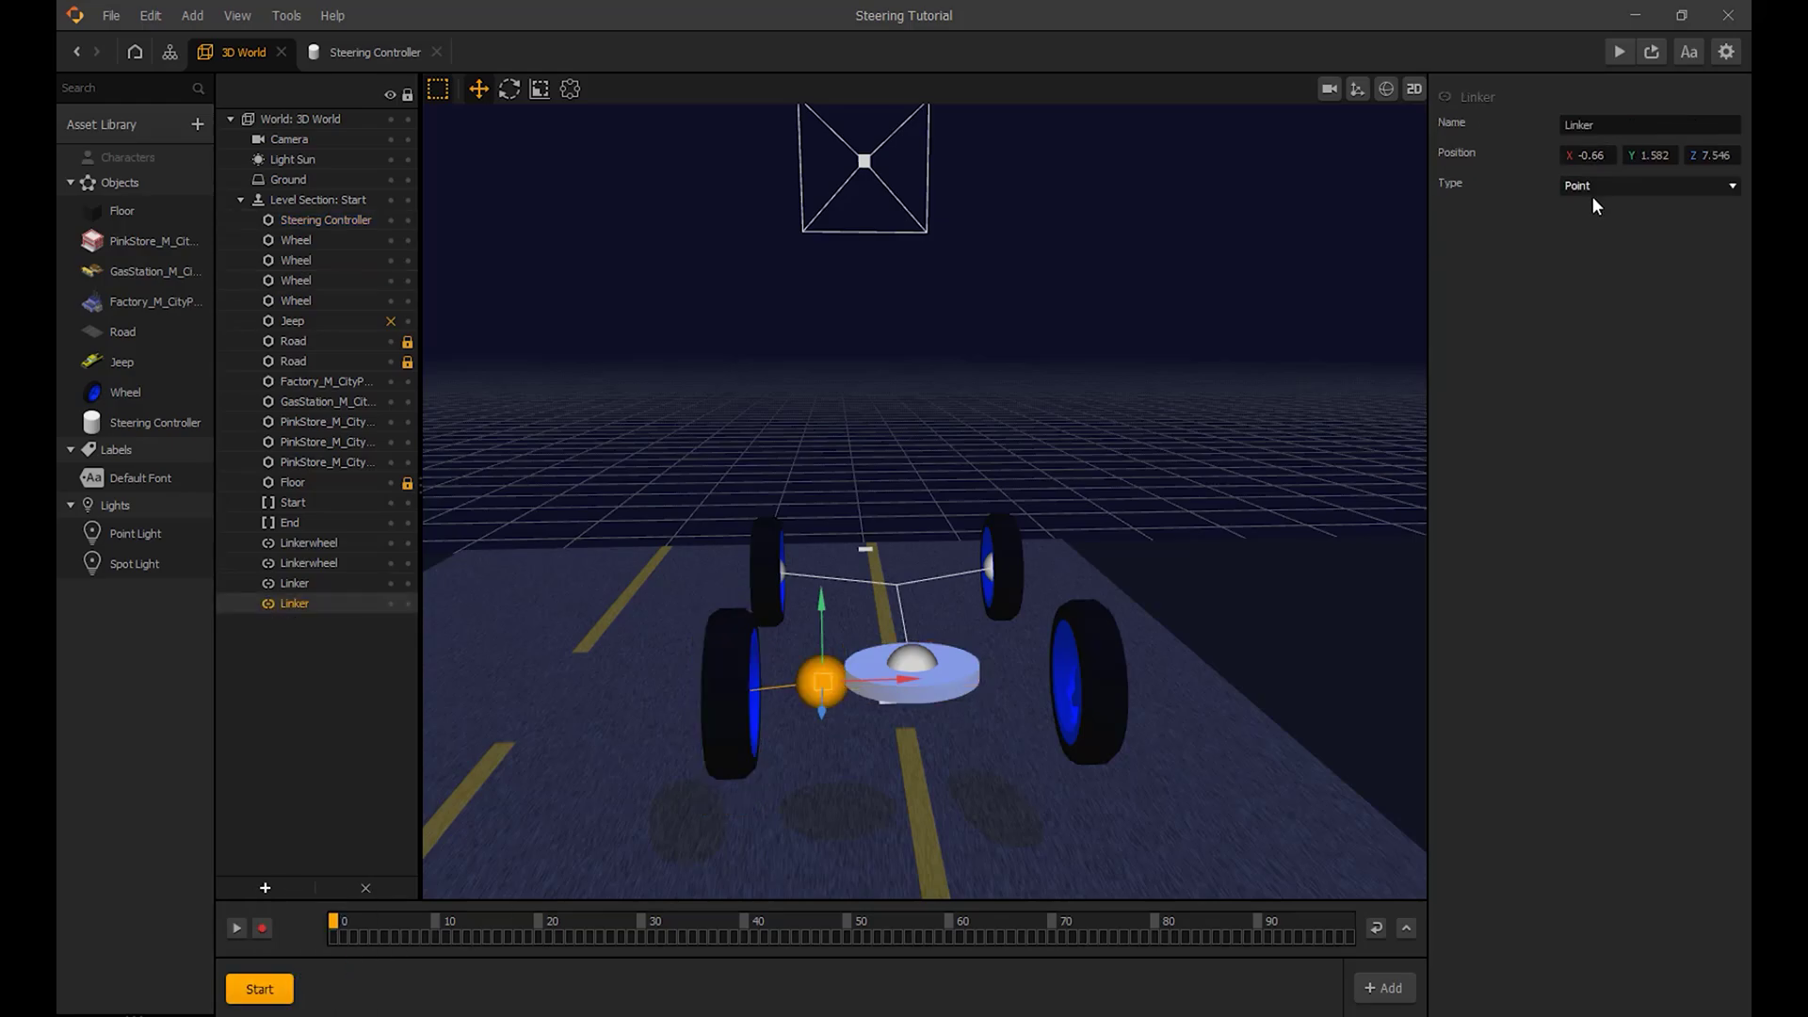
left_click(1595, 188)
left_click(1591, 246)
left_click(1595, 217)
left_click(1597, 239)
Step: Copy the front wheel's X position, -1.321, to its new linker
left_click(727, 670)
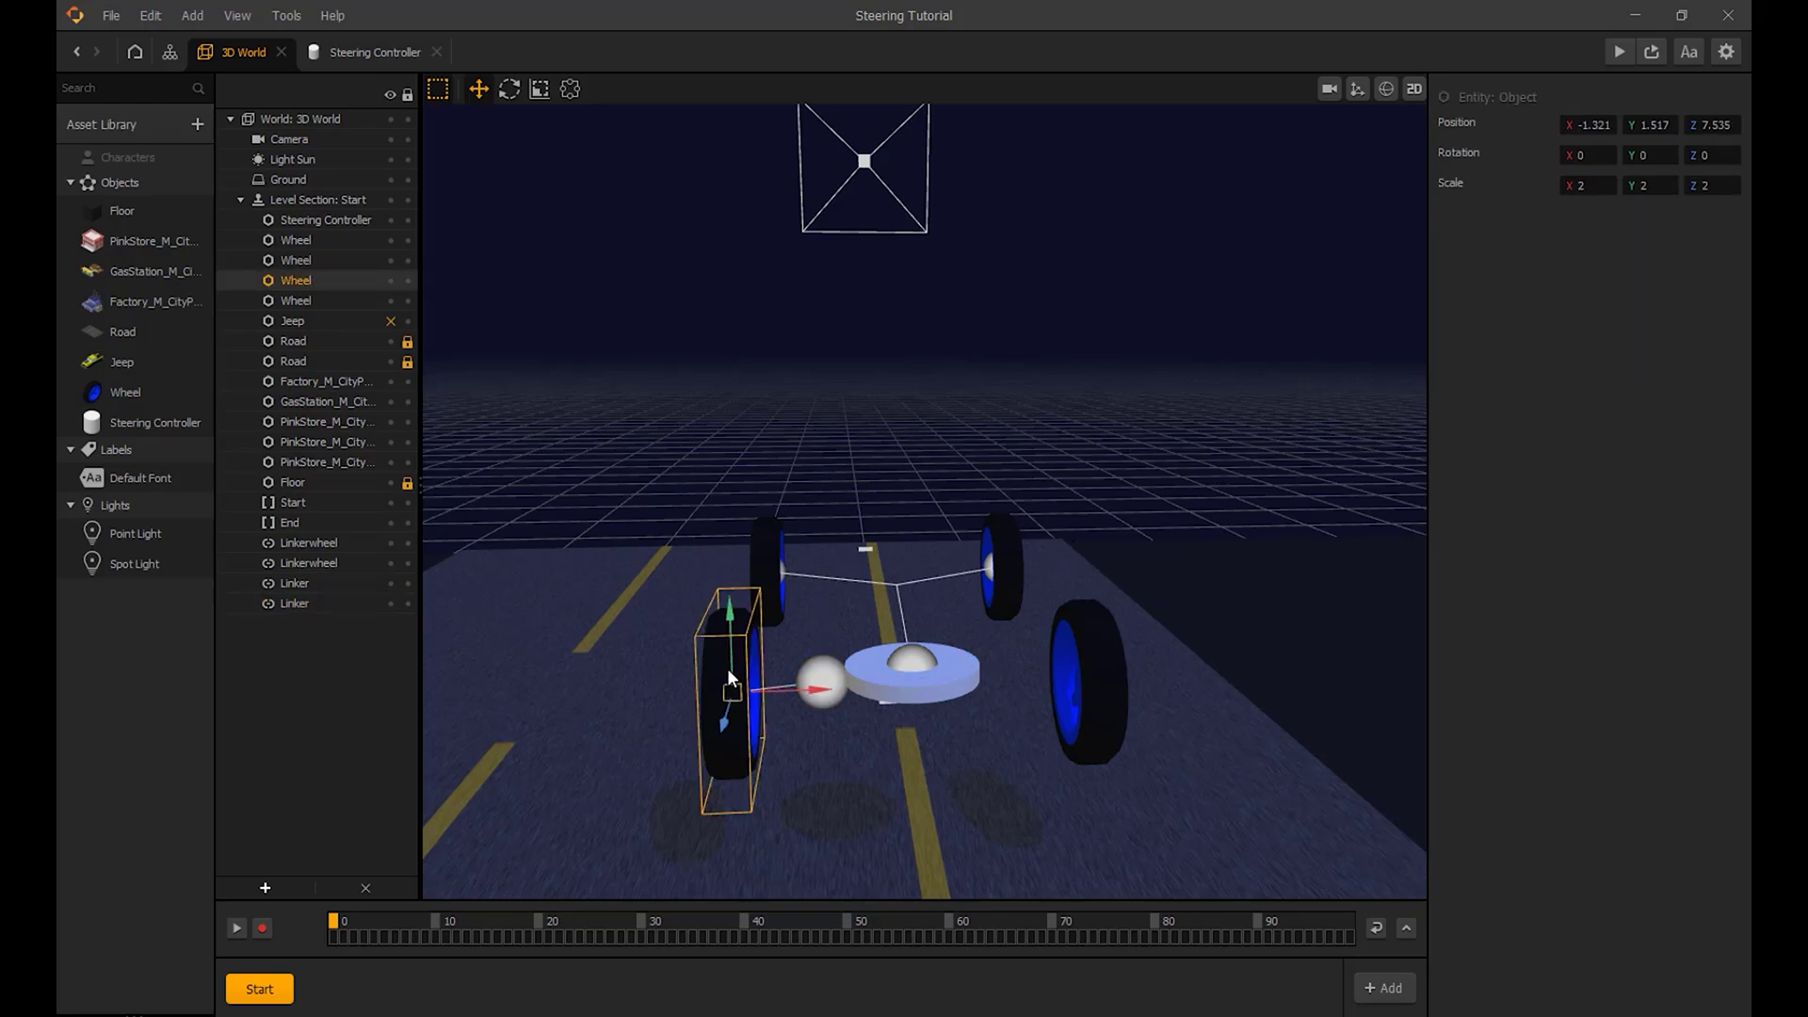
left_click(1593, 124)
key("ctrl+c")
left_click(822, 682)
left_click(1592, 155)
key("ctrl+v")
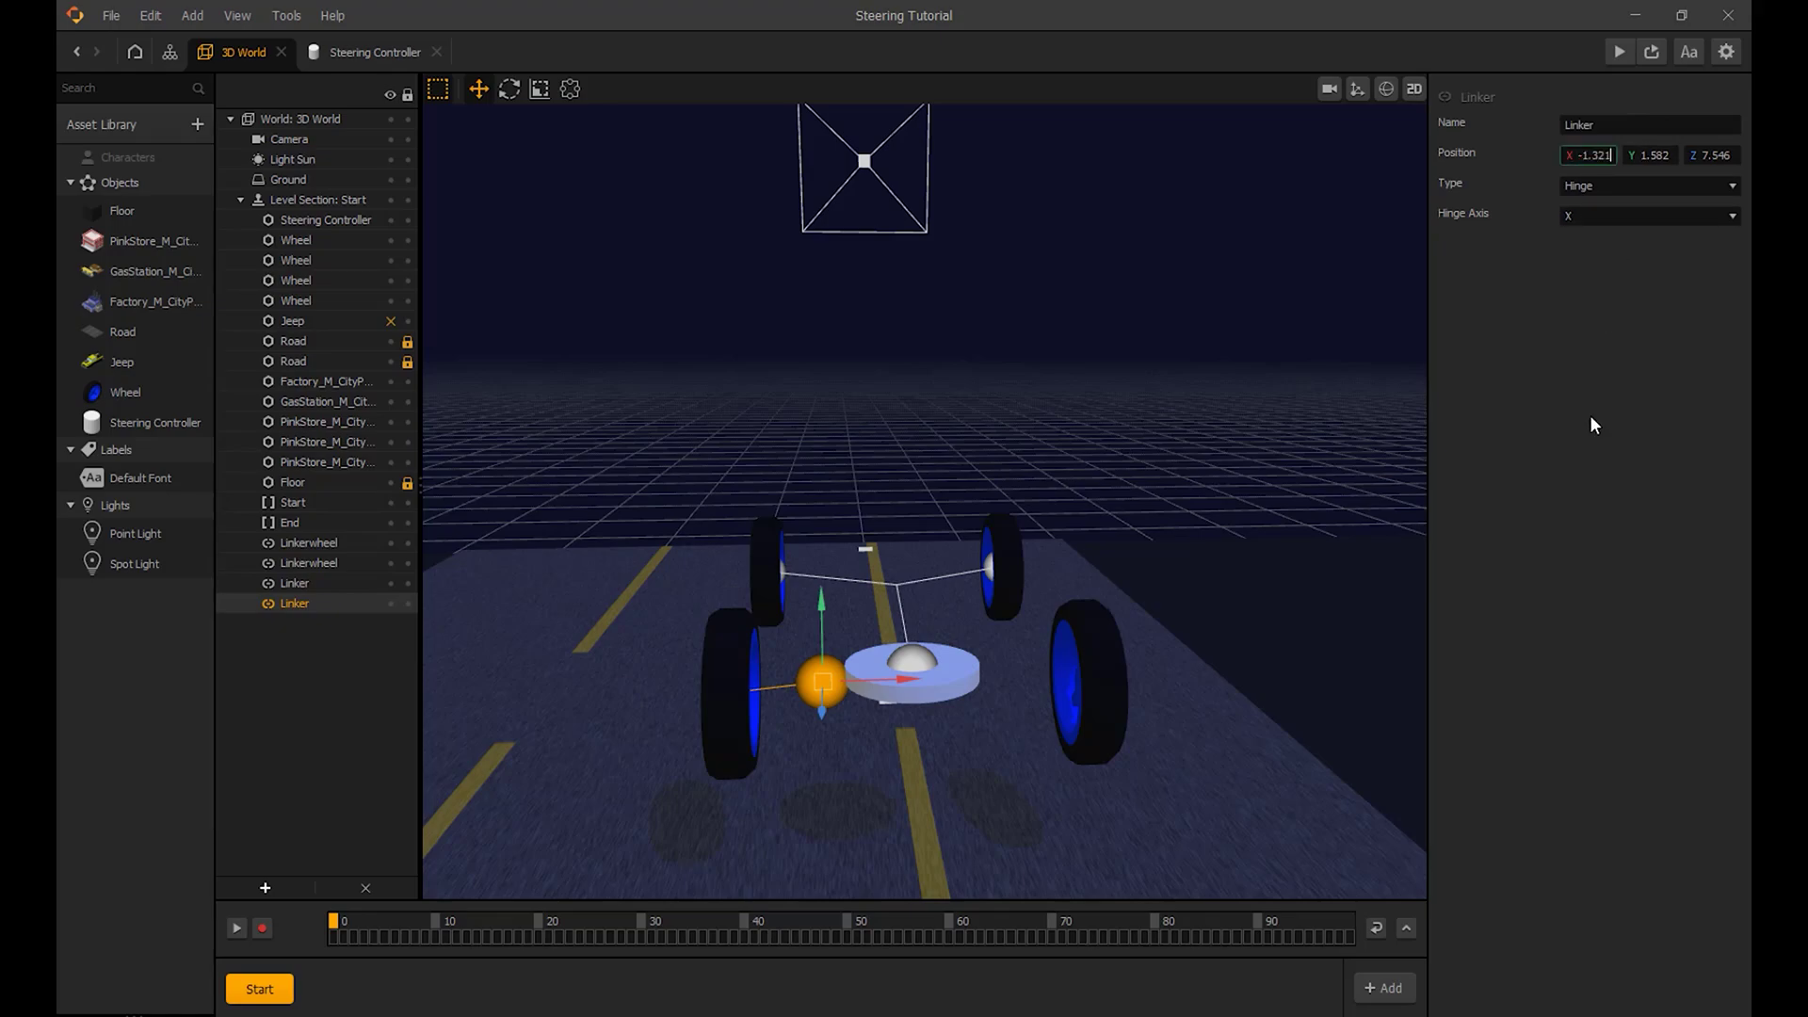
key("Return")
Step: Copy the front wheel's Y position, 1.517, to its new linker
left_click(713, 655)
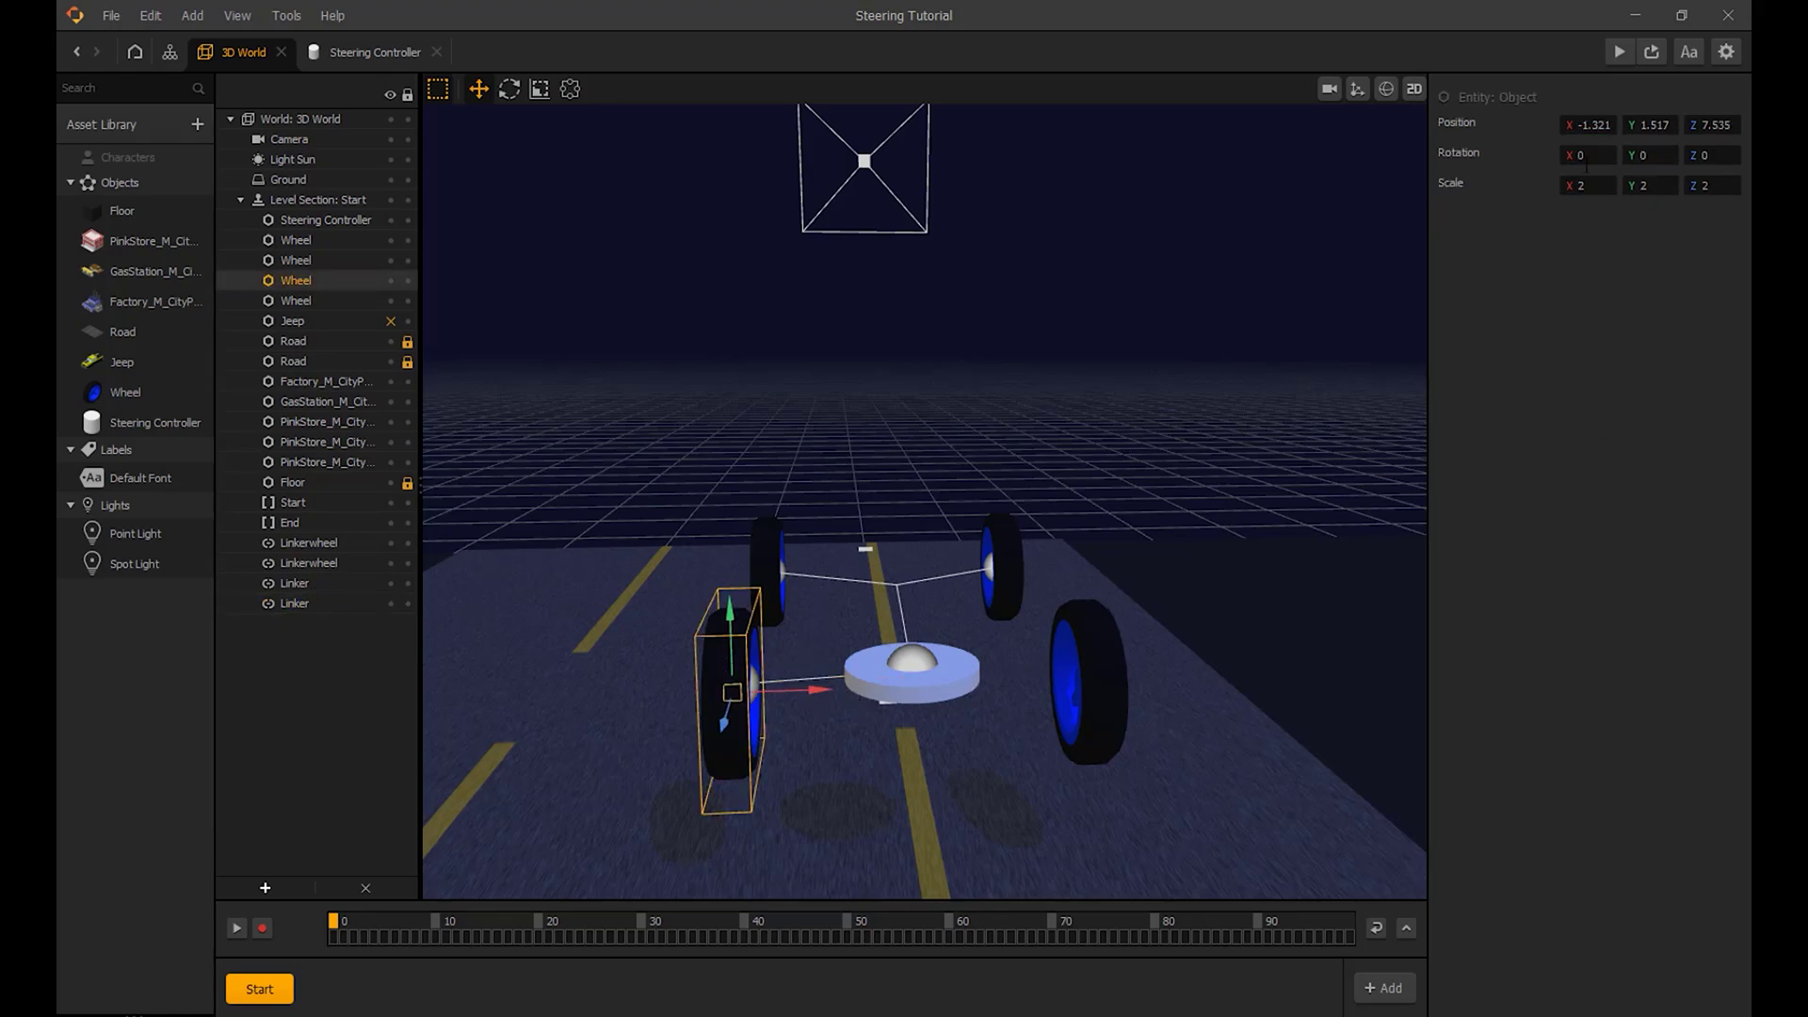
left_click(1639, 120)
left_click(956, 420)
right_click_drag(956, 420, 1047, 420)
left_click(1076, 704)
left_click(1653, 155)
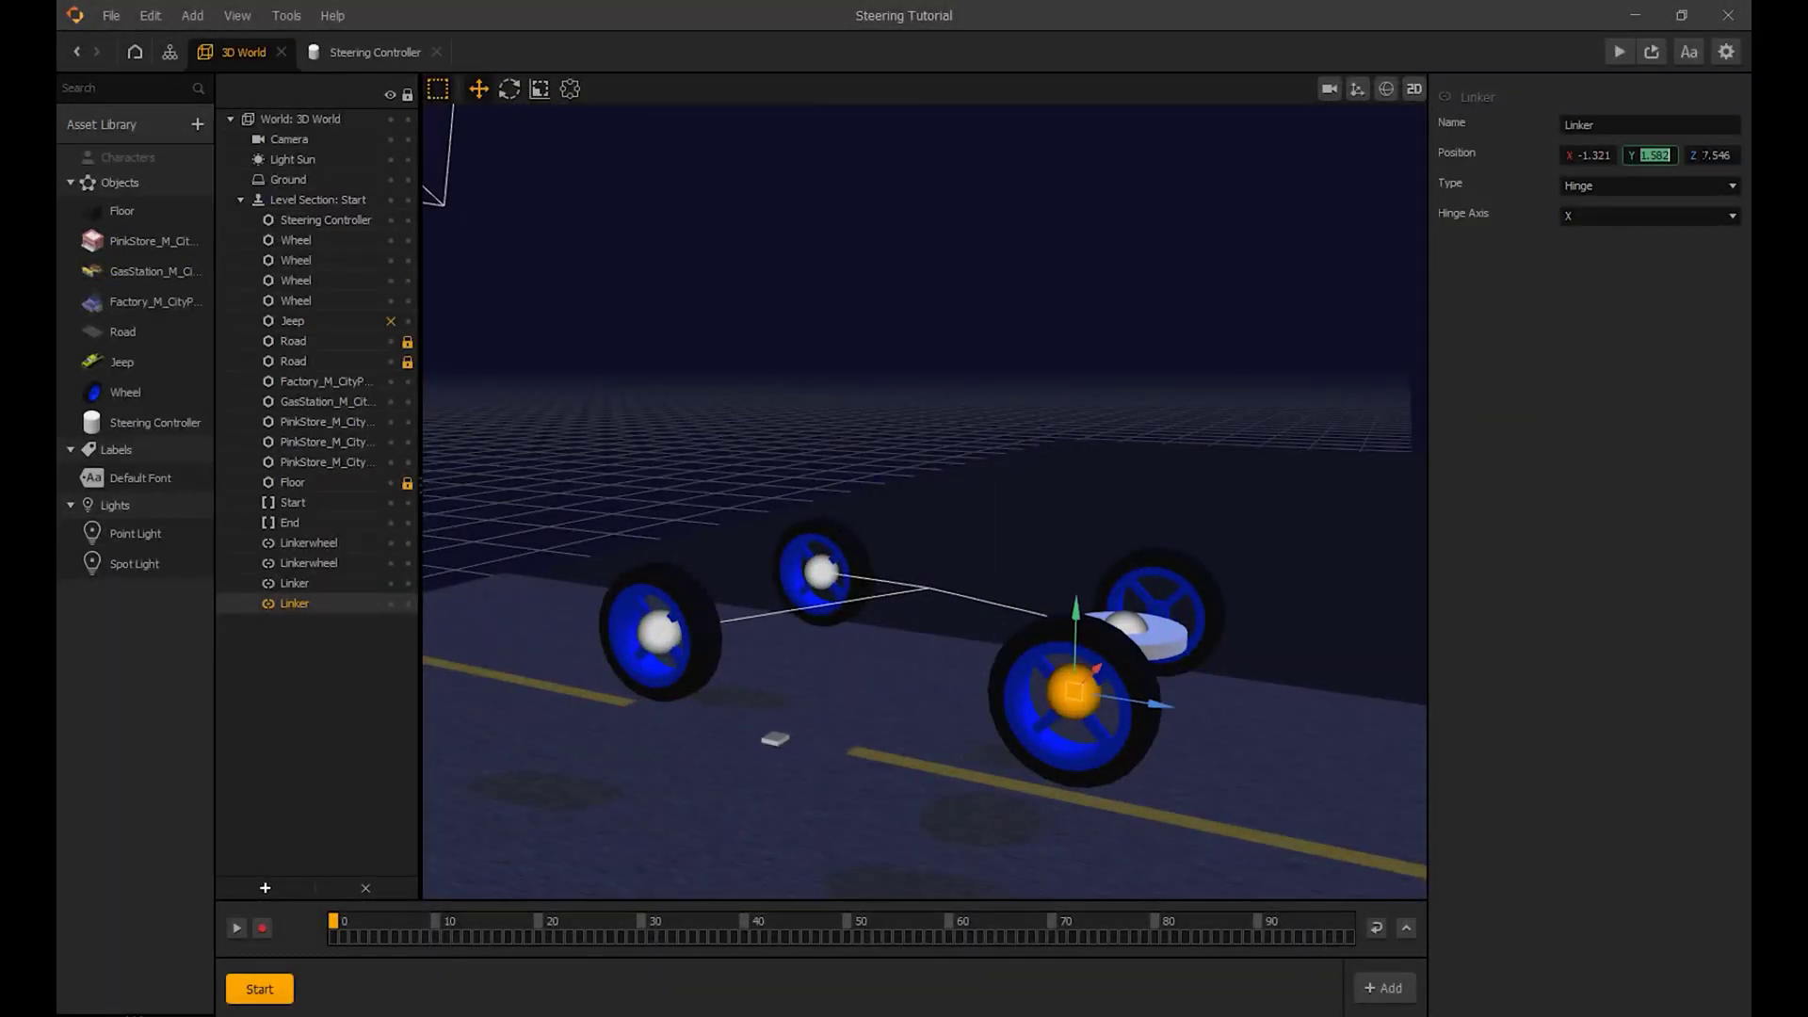
left_click(1121, 704)
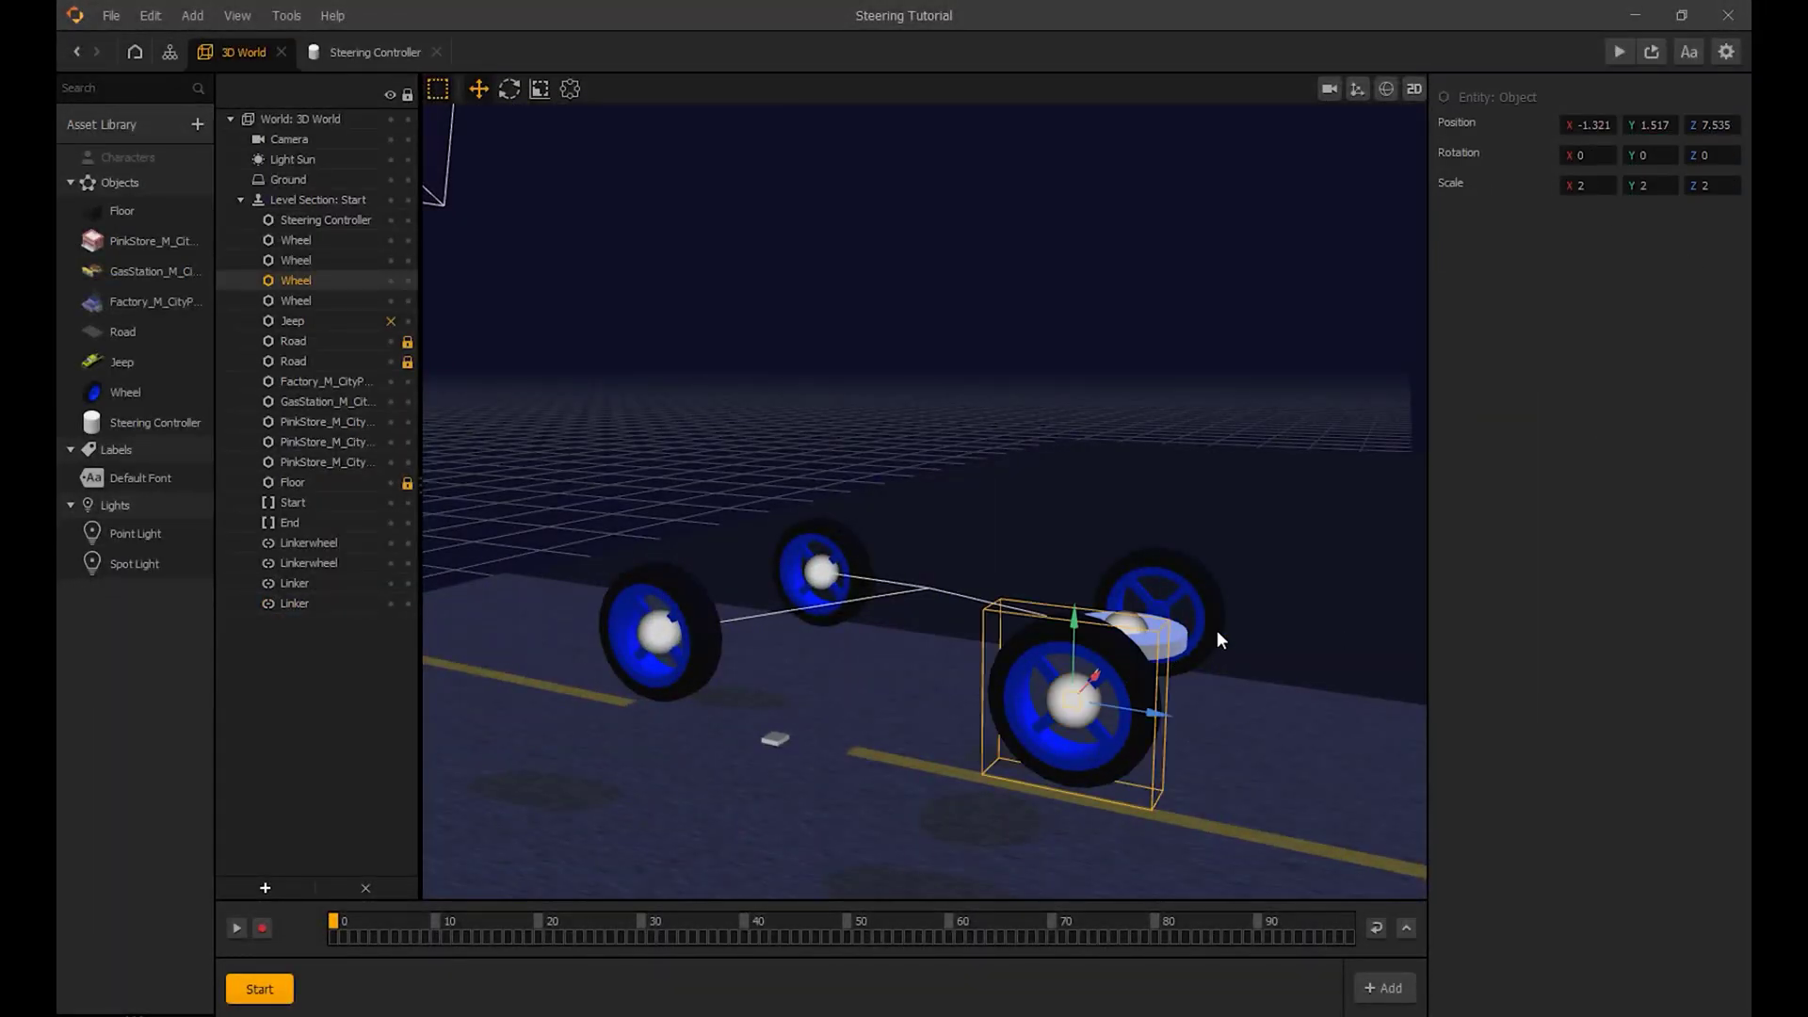
Step: Copy the front wheel's Z position, 7.535, to its linker on the negative X side
left_click(1712, 125)
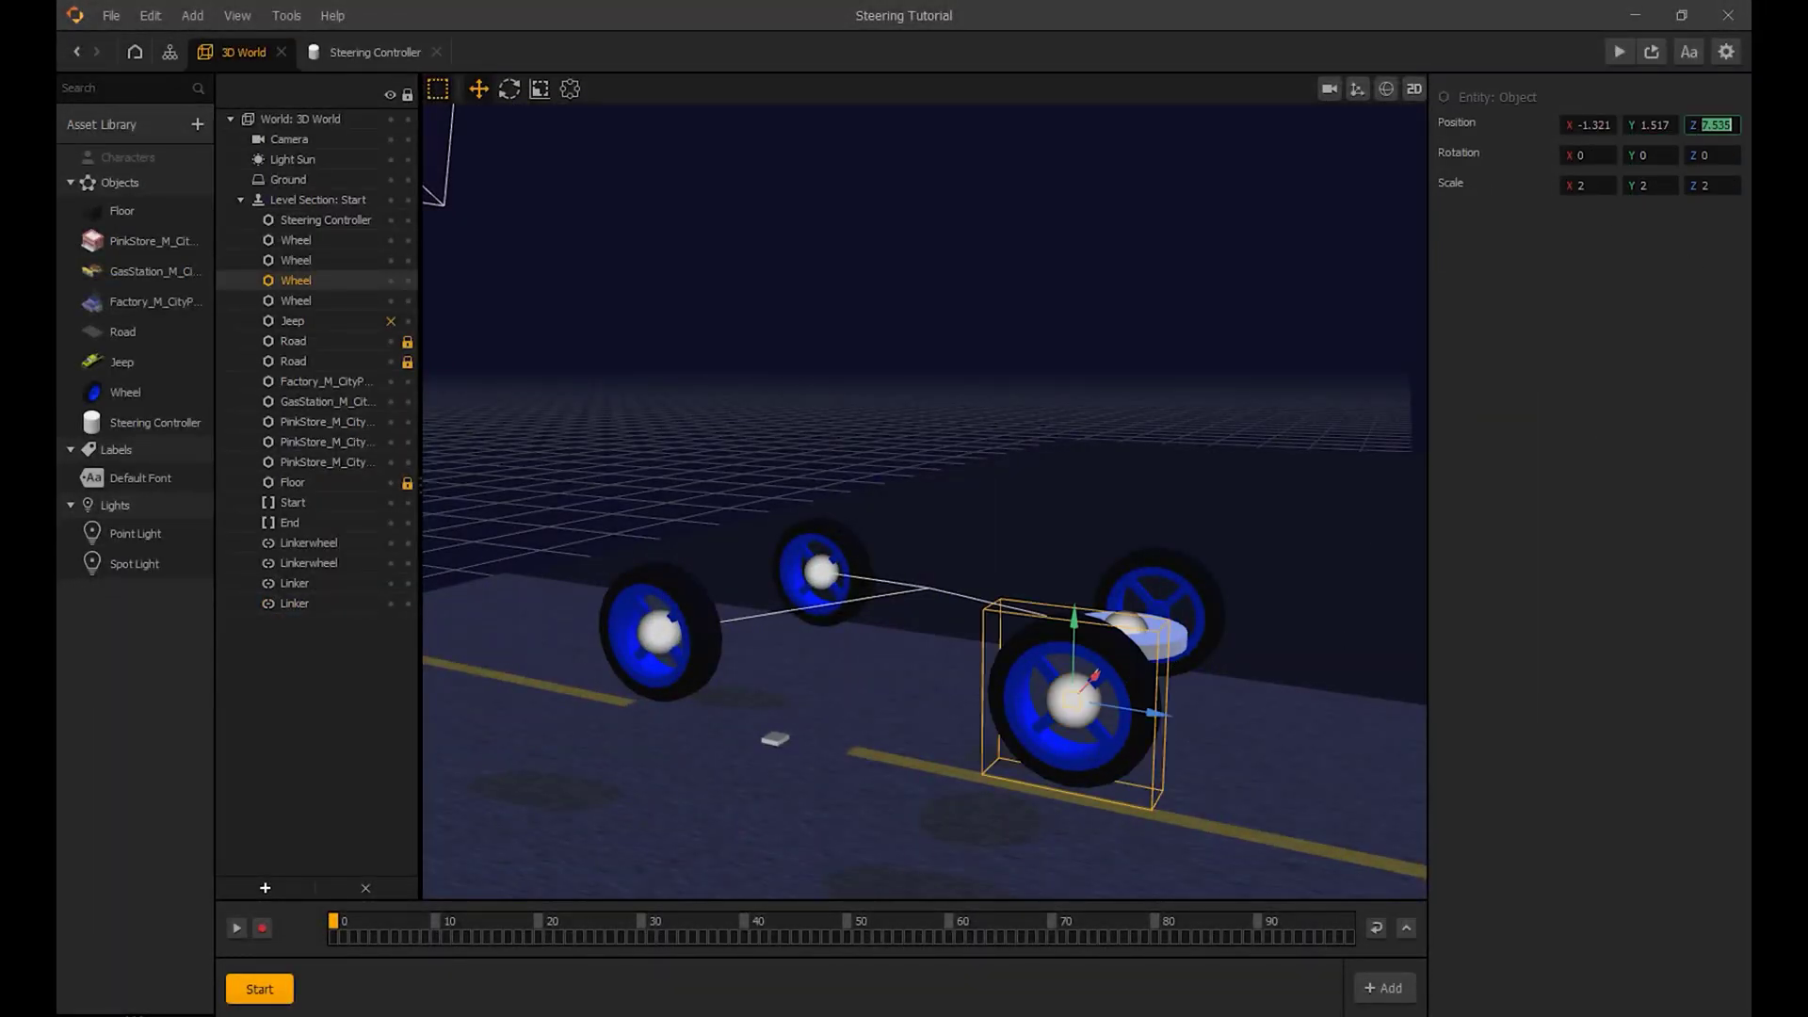
left_click(1078, 707)
left_click(1712, 156)
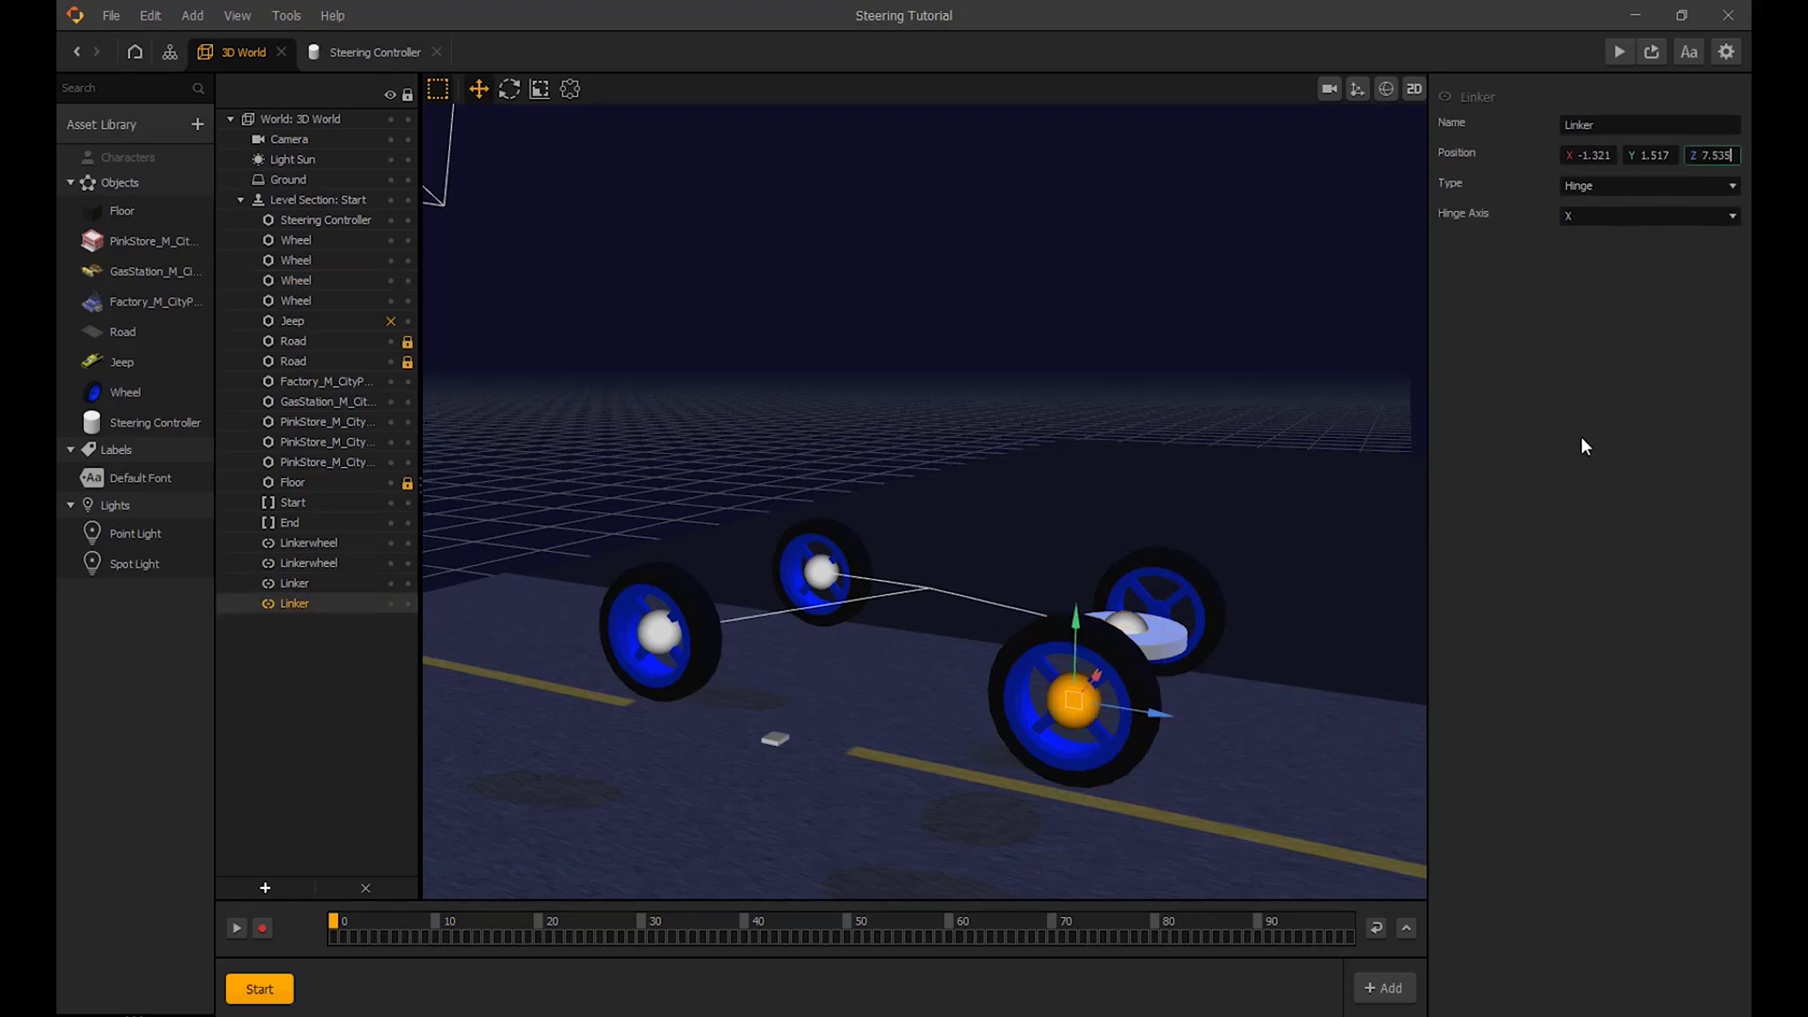
left_click(1201, 420)
Step: Link the front wheel on the positive X side to the Steering Controller with a Hinge linker on the X axis
right_click_drag(1229, 391, 1069, 388)
left_click(842, 667)
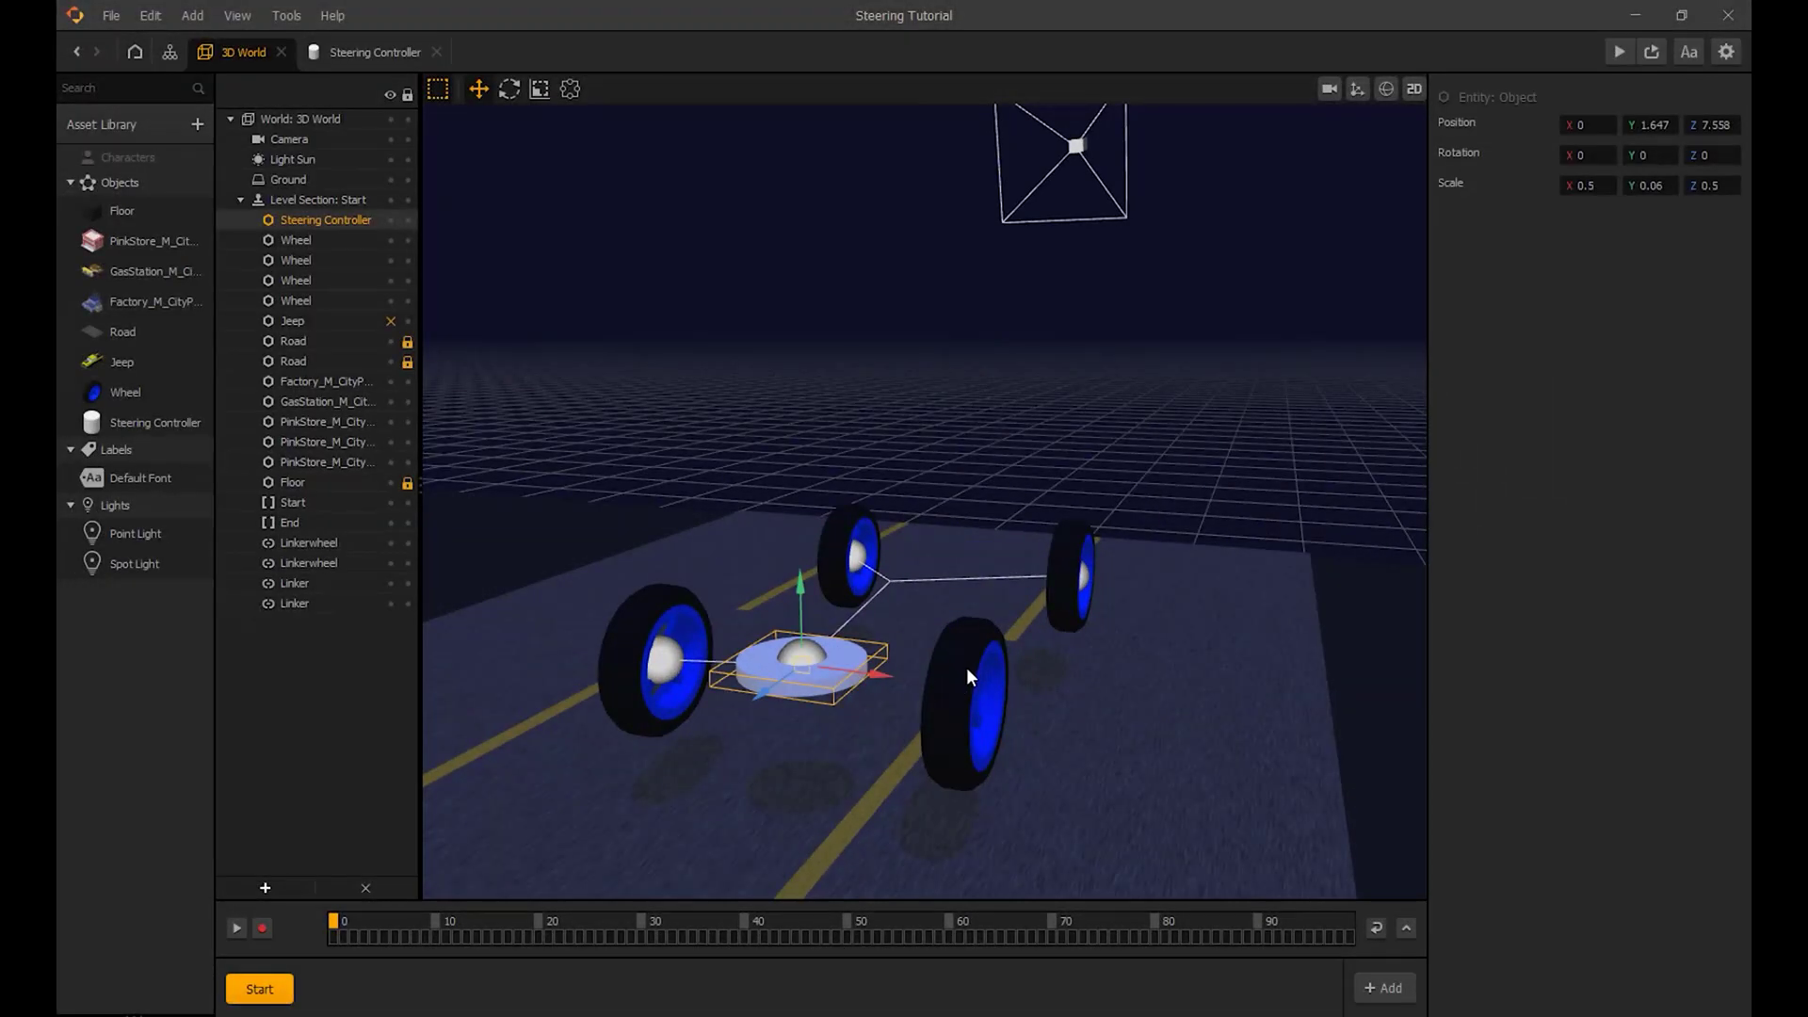
left_click(970, 667, "shift")
left_click(266, 889)
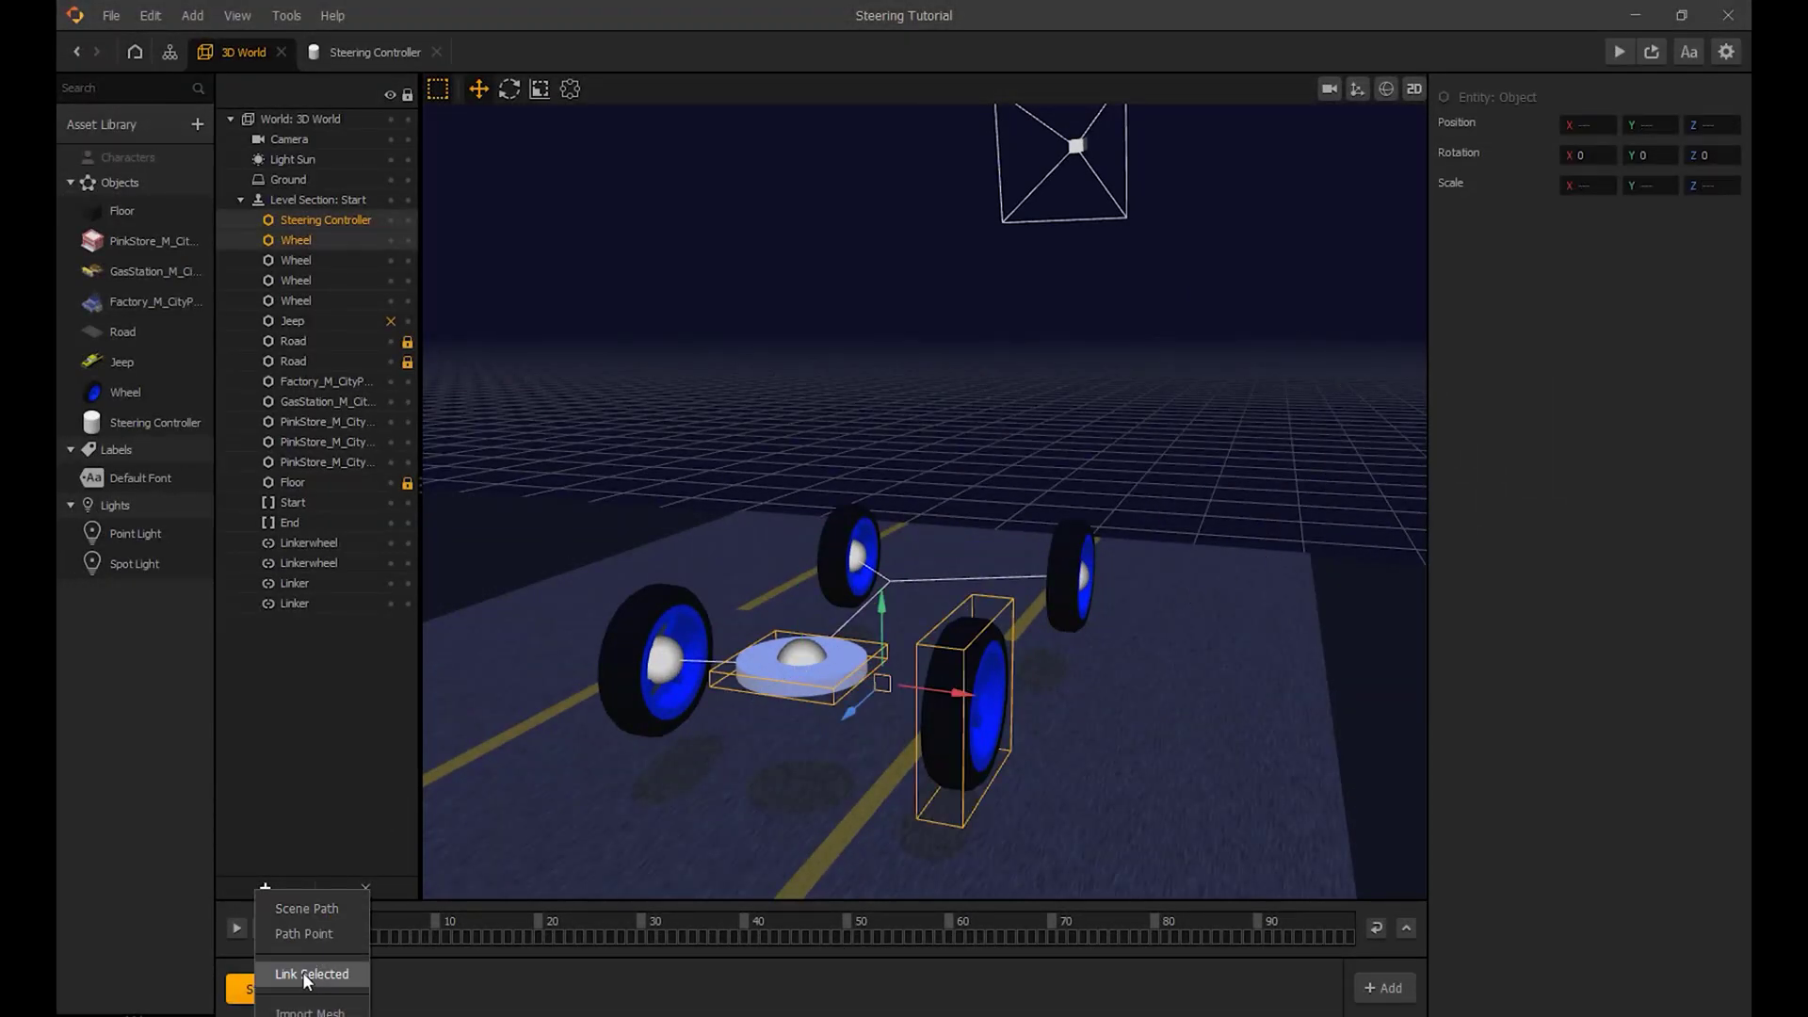
left_click(306, 979)
left_click(1618, 187)
left_click(1624, 244)
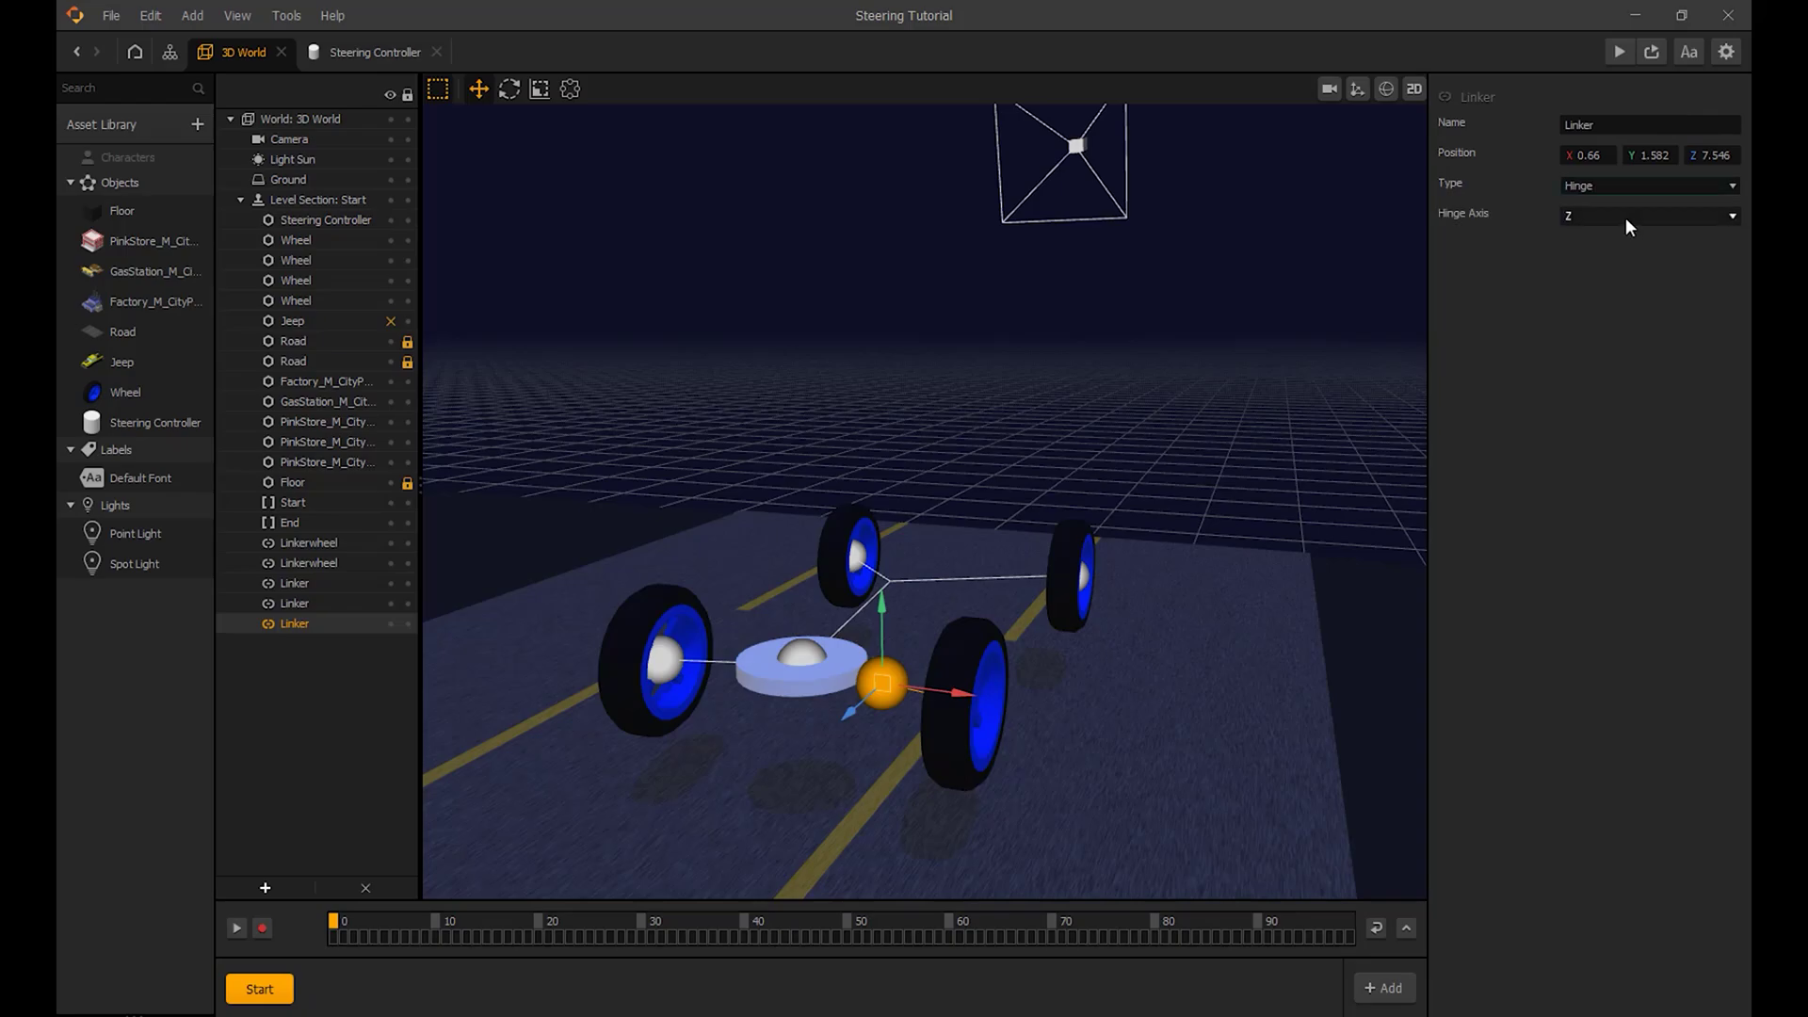
left_click(1625, 218)
left_click(1615, 239)
Step: Copy the positive-side front wheel's X position, 1.321, to its new linker
left_click(994, 670)
left_click(1612, 124)
key("ctrl+c")
left_click(1000, 659)
left_click(1583, 160)
key("ctrl+v")
key("Return")
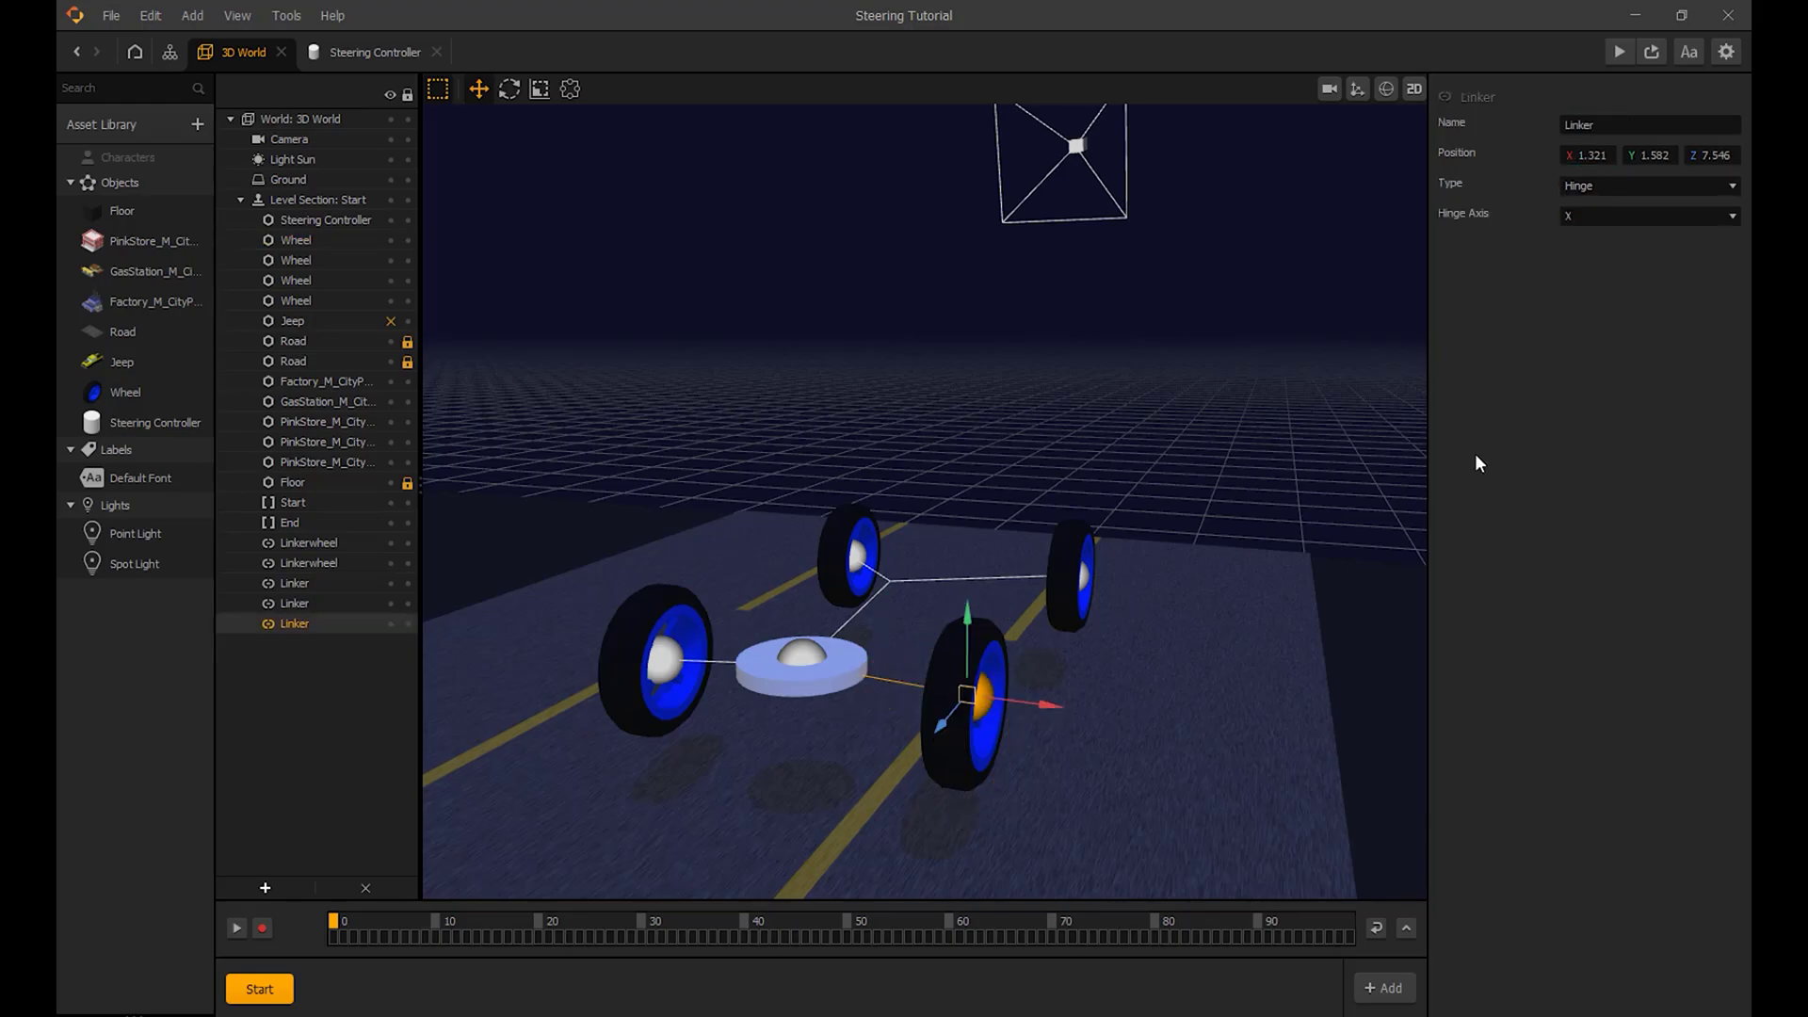
Step: Copy the positive-side front wheel's Y position, 1.517, to its new linker
left_click(1000, 660)
left_click(1650, 126)
key("ctrl+c")
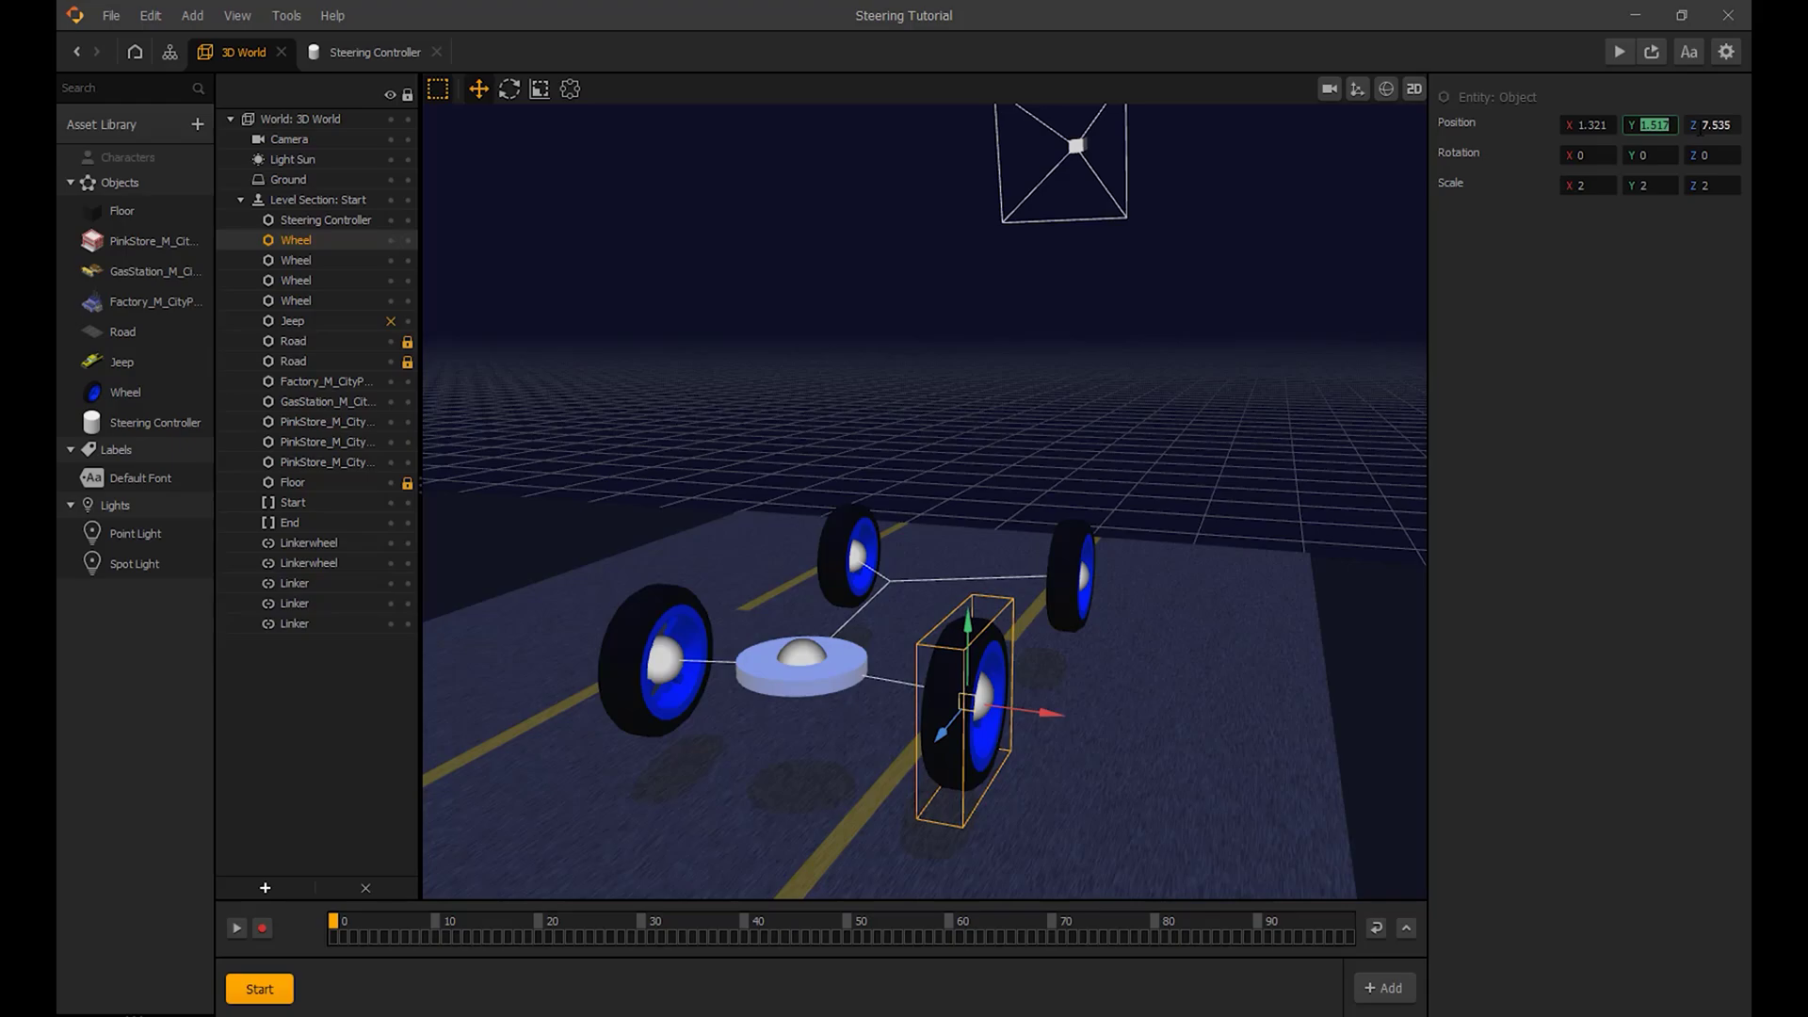
left_click(1035, 694)
left_click(980, 716)
left_click(1640, 152)
key("ctrl+v")
left_click(1672, 378)
Step: Copy the positive-side front wheel's Z position, 7.535, to its new linker
left_click(936, 661)
left_click(1718, 124)
key("ctrl+c")
left_click(1173, 513)
left_click(989, 704)
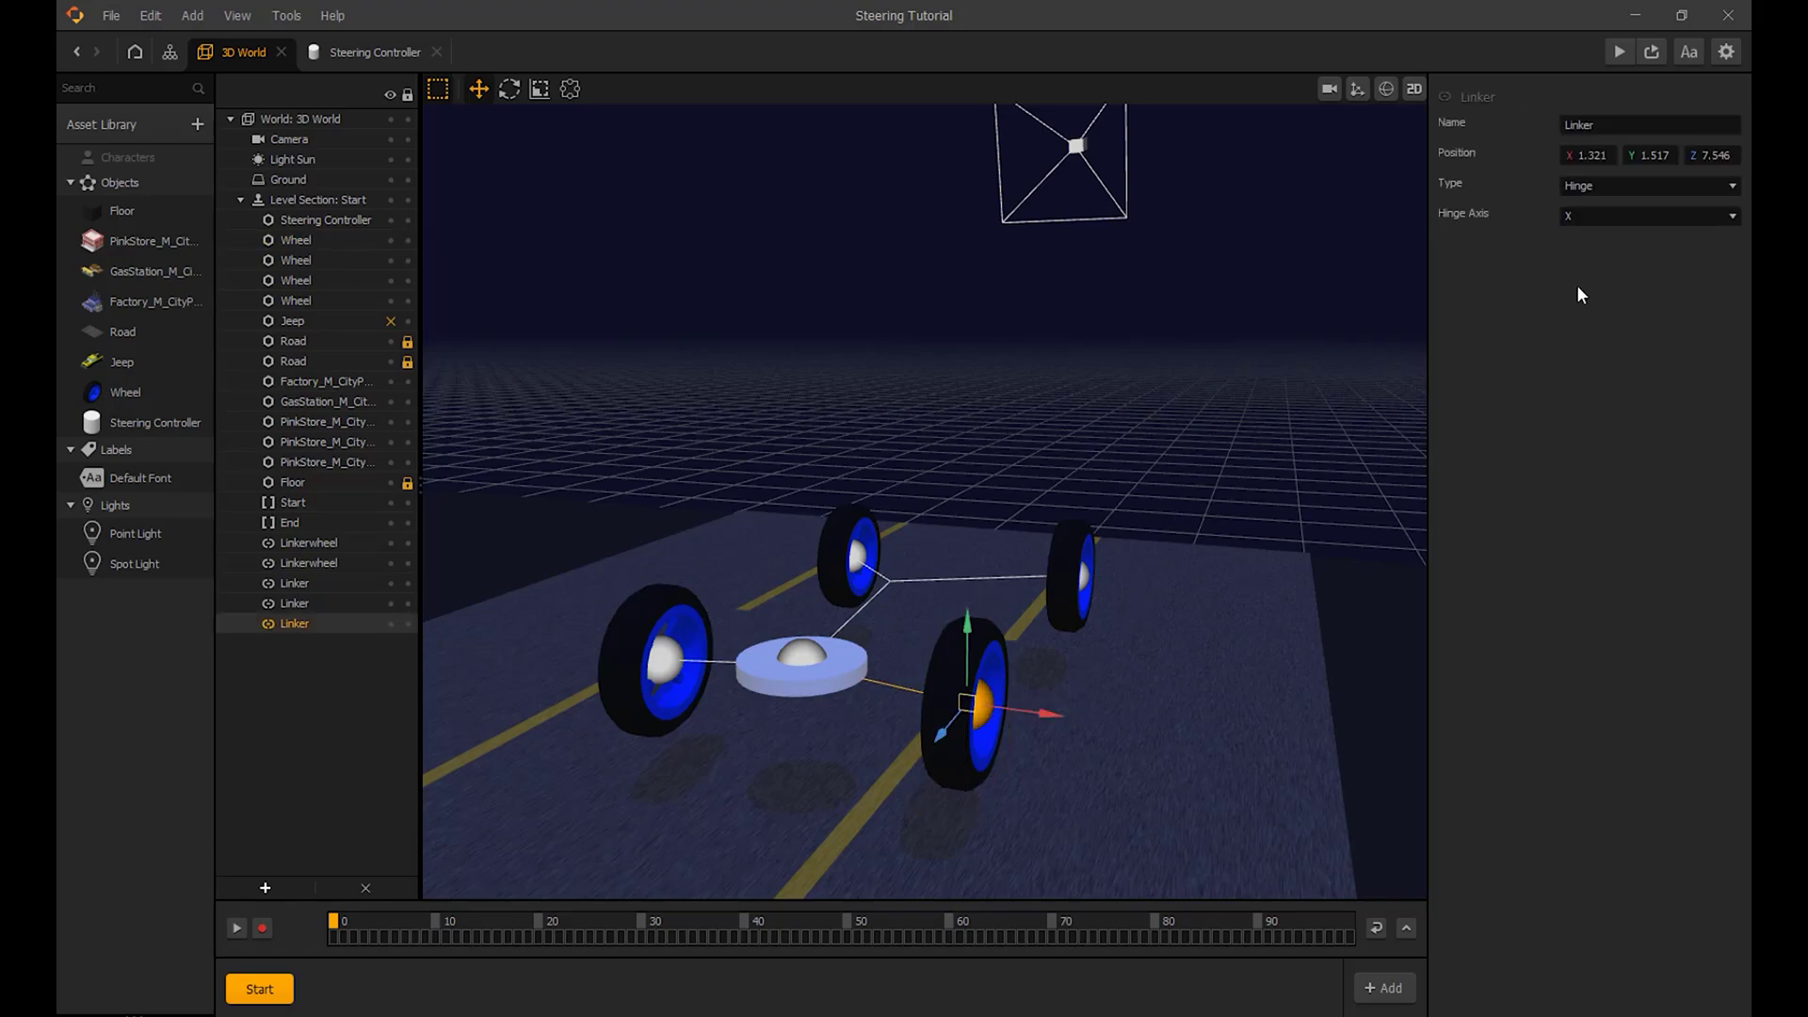
left_click(1716, 155)
key("ctrl+v")
left_click(1706, 300)
Step: Make the hidden Jeep object visible again in the 3D World
left_click(1048, 469)
mouse_move(1048, 469)
right_mouse_down()
mouse_move(1116, 462)
mouse_move(1047, 433)
right_mouse_up()
middle_click_drag(1045, 427, 1106, 371)
left_click(1660, 942)
middle_click_drag(1048, 462, 1139, 511)
right_click_drag(1138, 511, 776, 256)
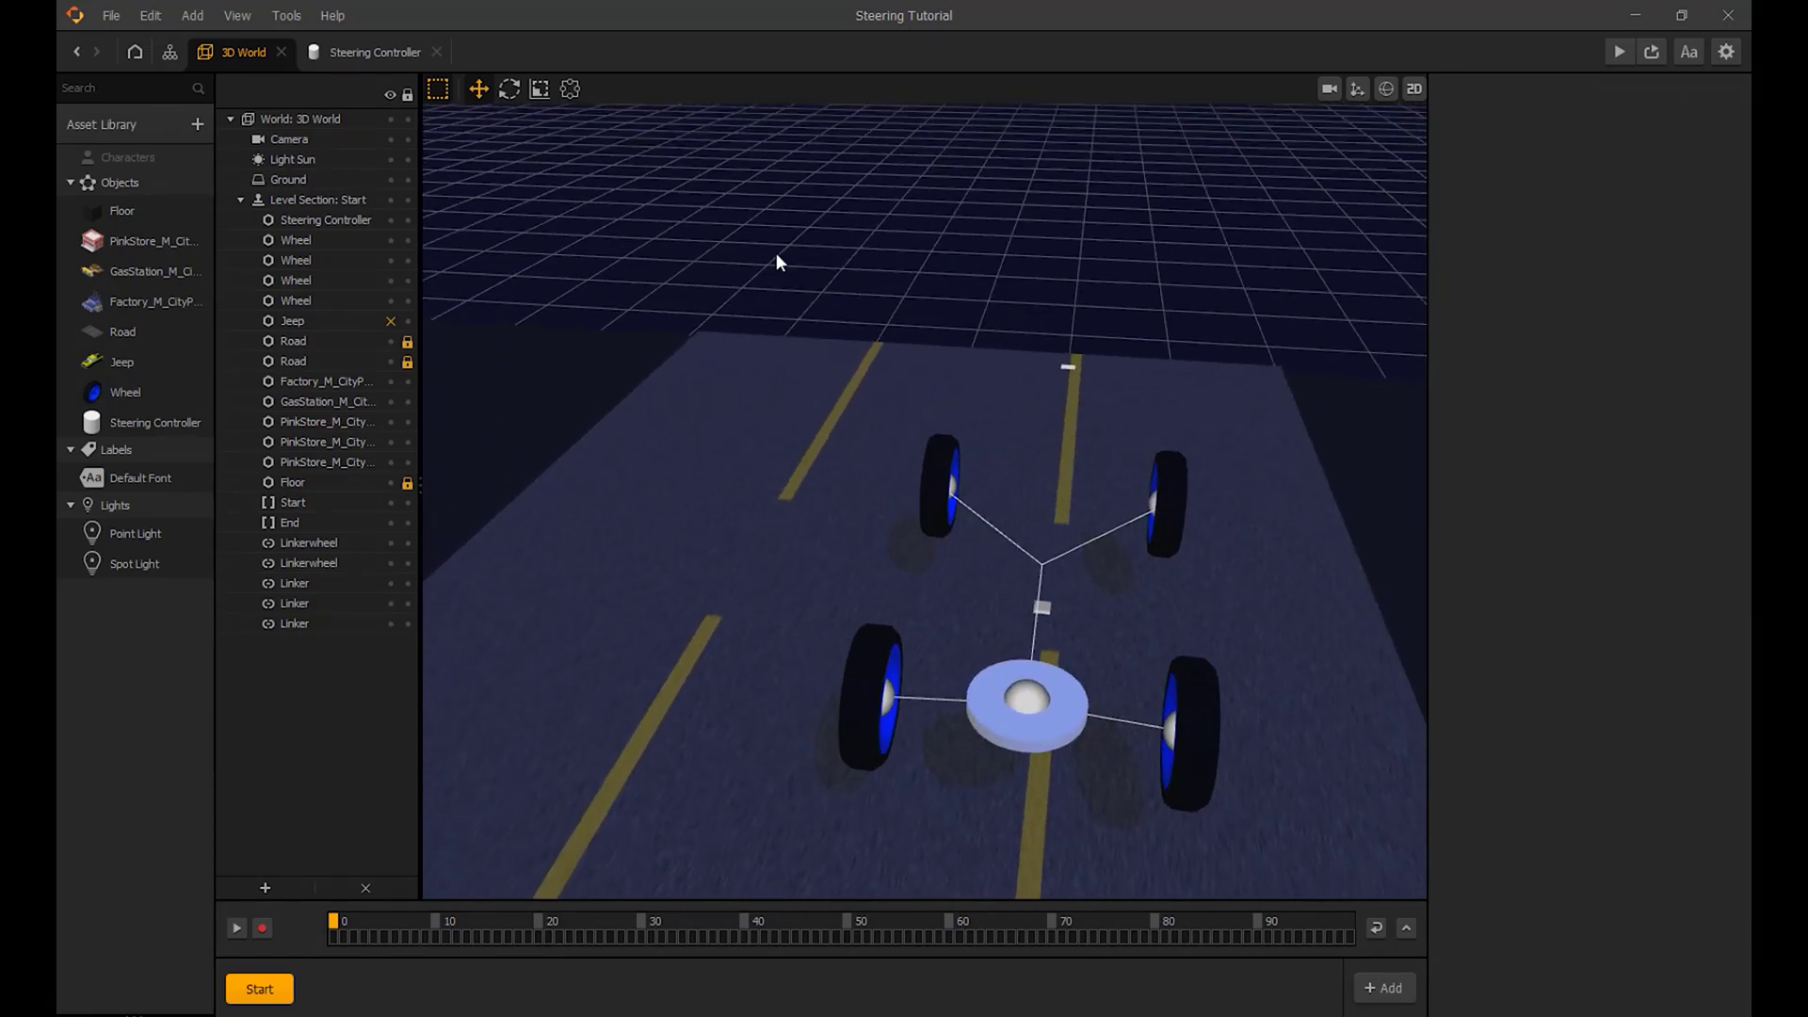
left_click(391, 321)
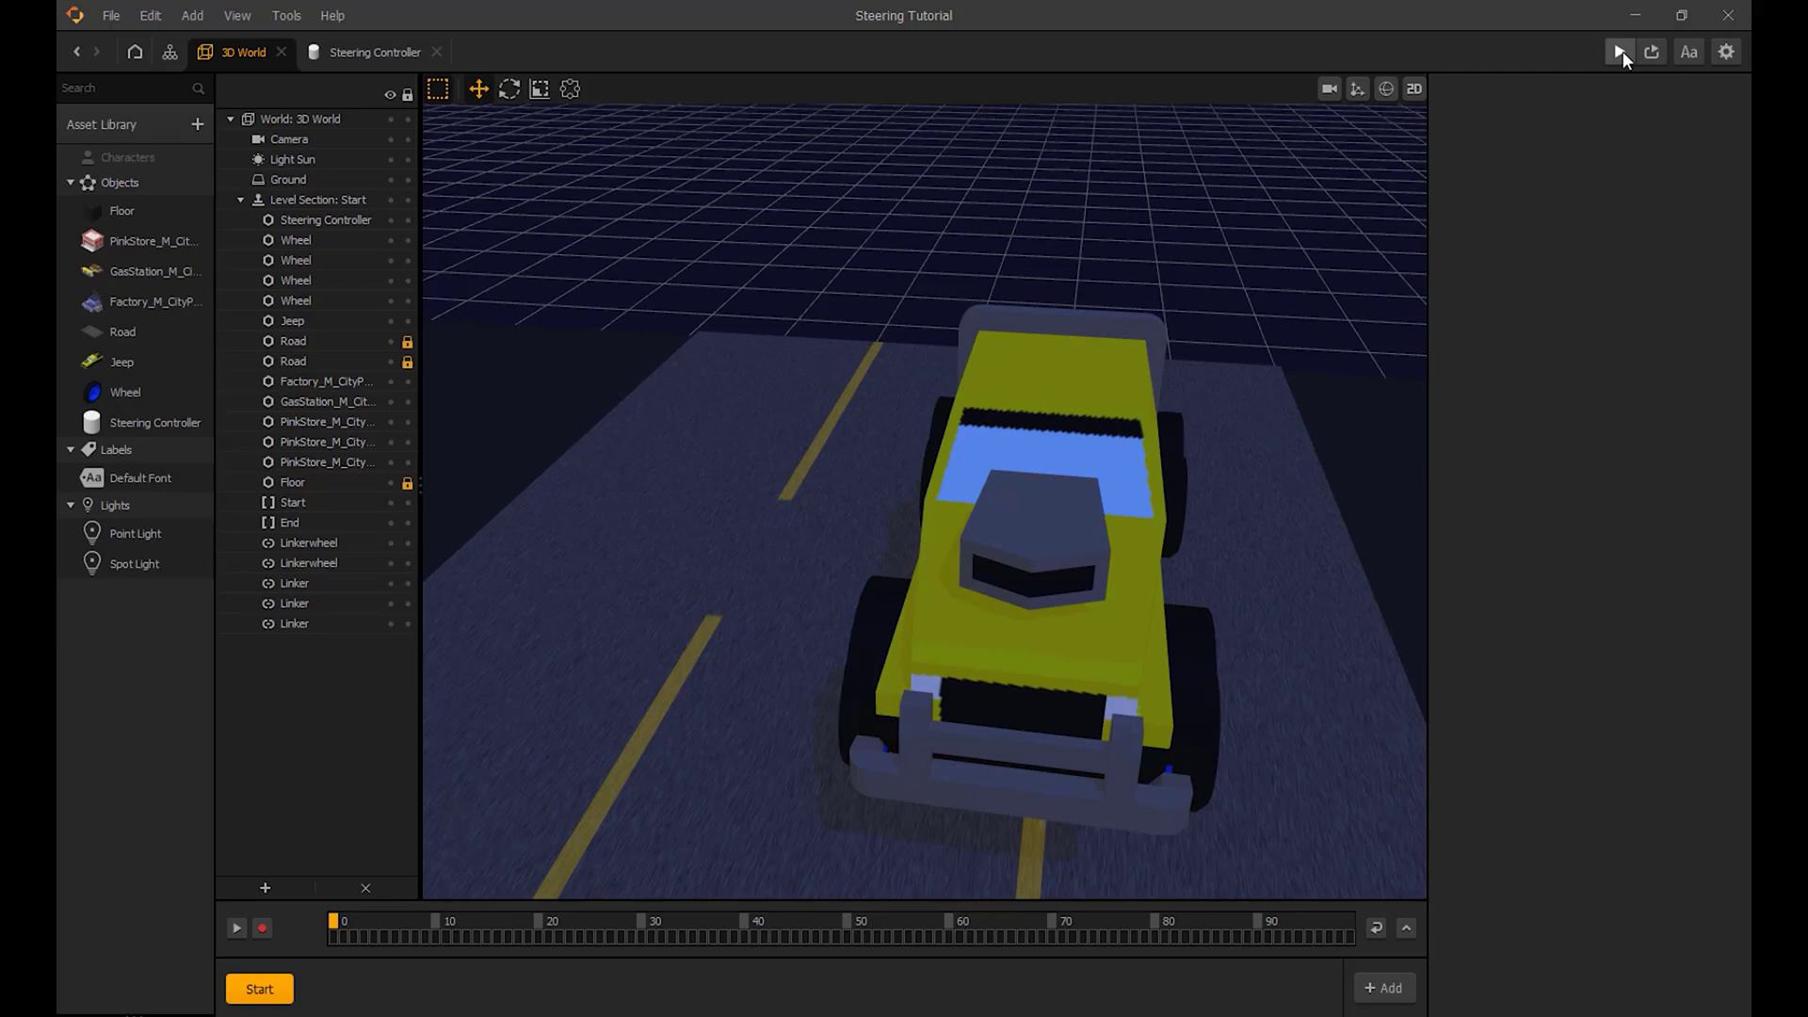
Step: Save the project and test the jeep's steering in the preview, closing it when finished
key("ctrl+s")
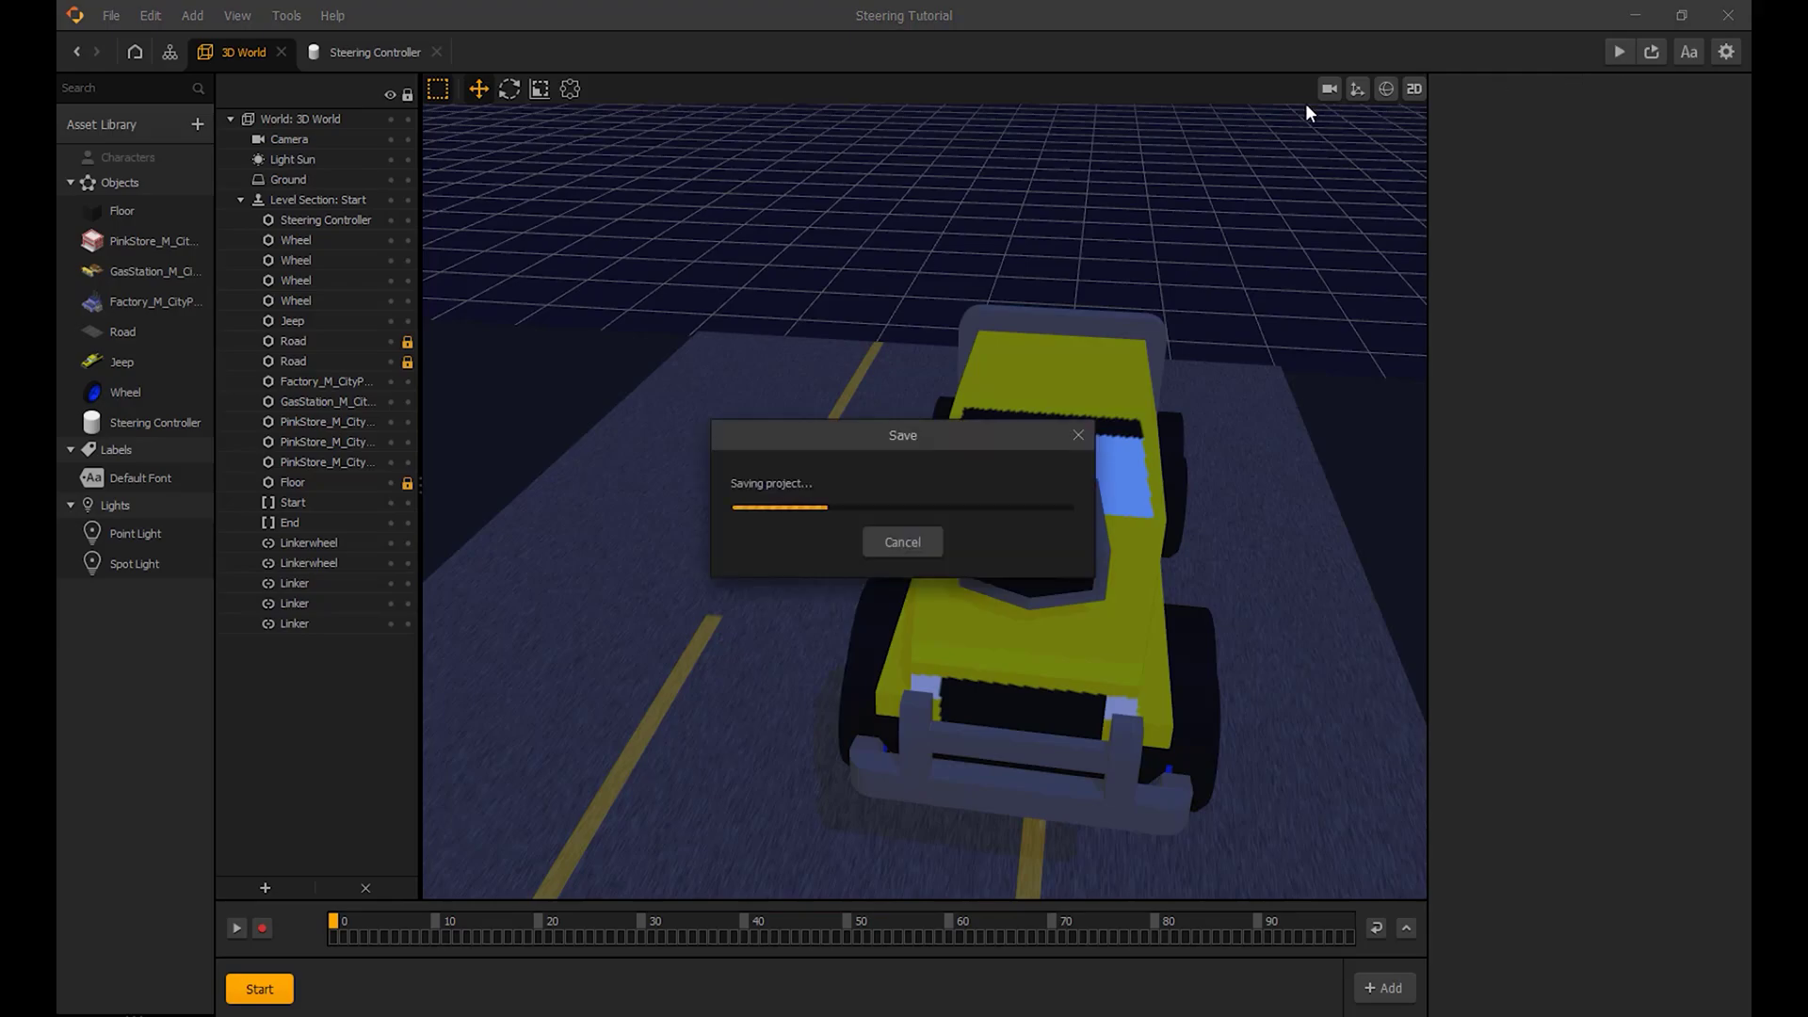
left_click(1614, 58)
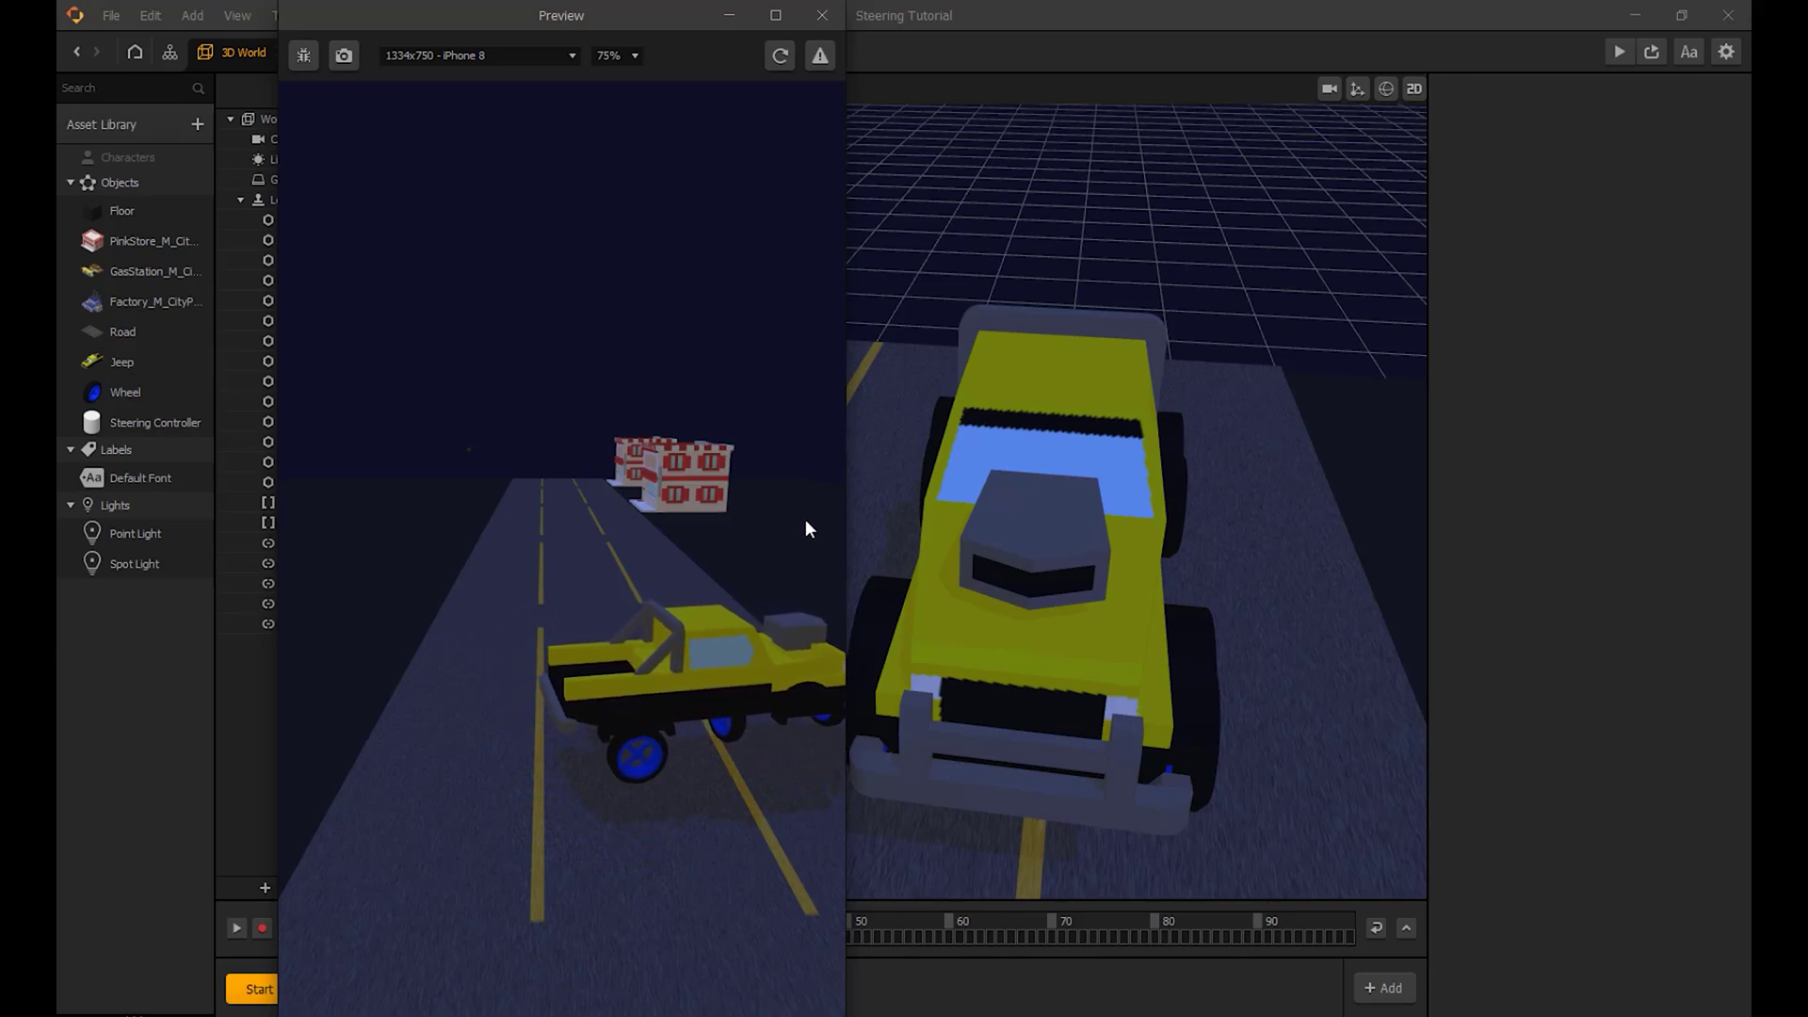
left_click(822, 15)
Step: Add a Cube shape to the asset library and rename it Steering Limiter
middle_click_drag(1062, 372, 987, 328)
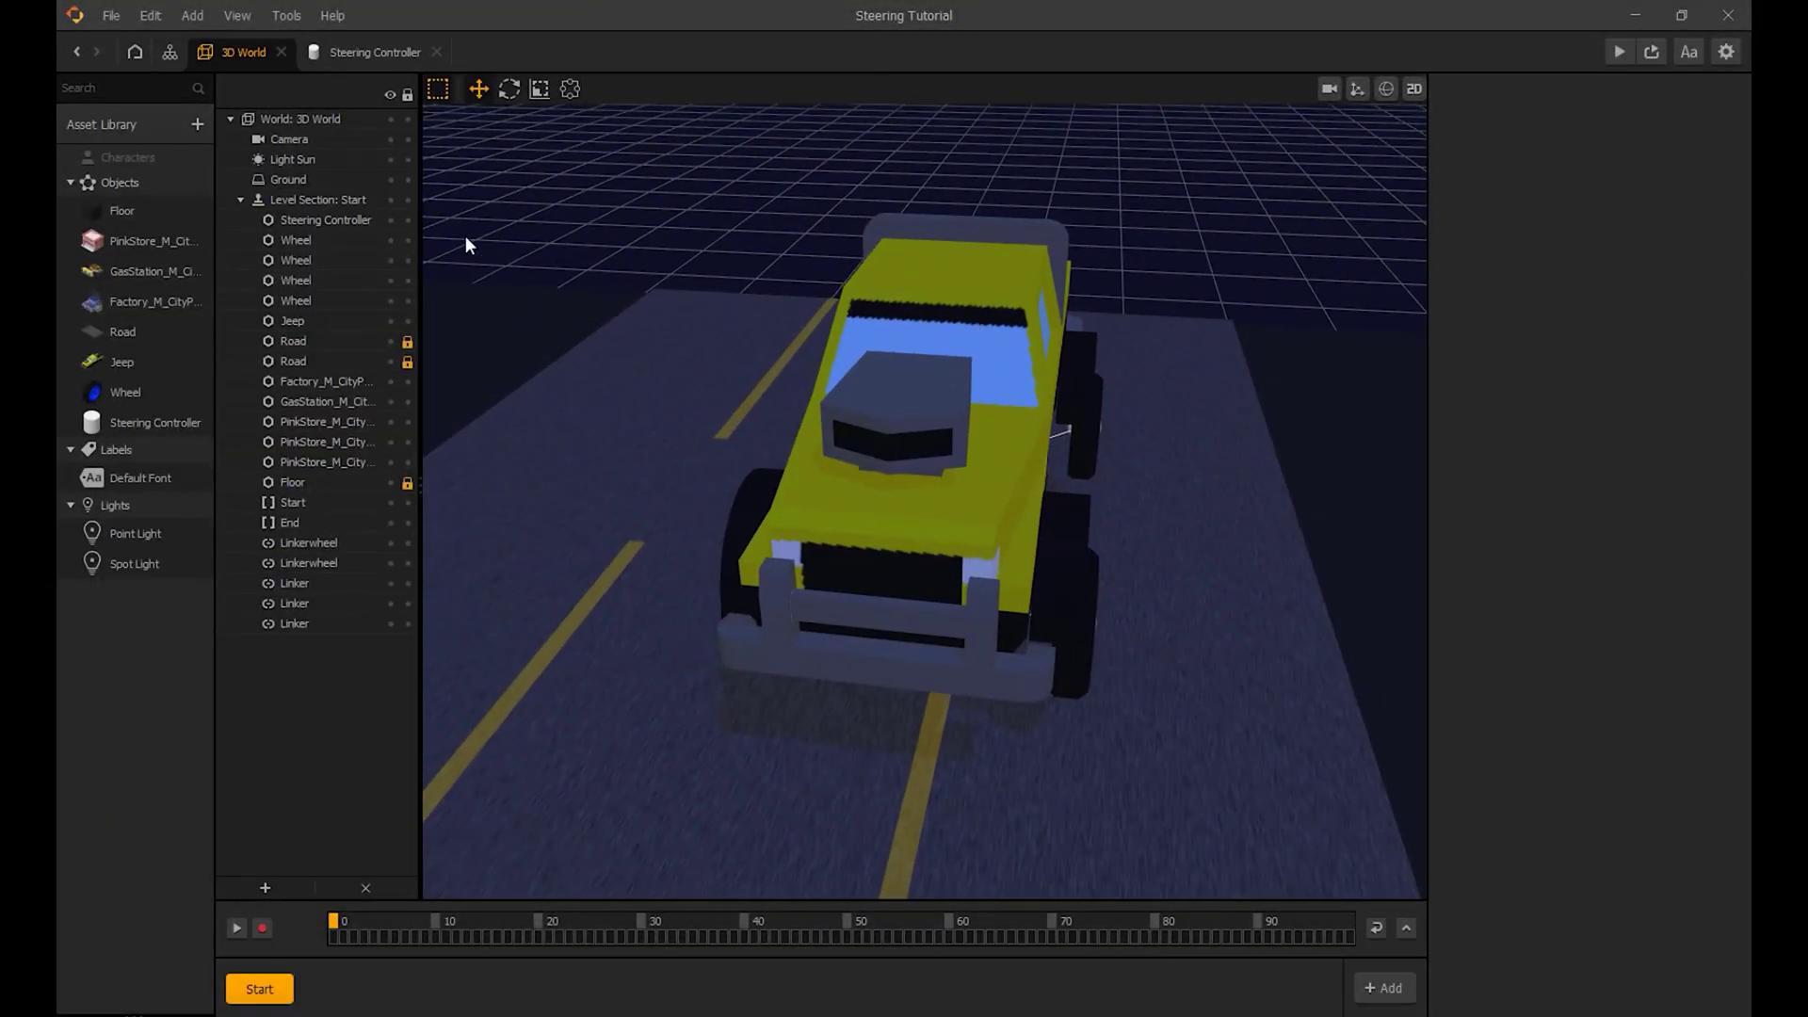
left_click(117, 132)
double_click(302, 198)
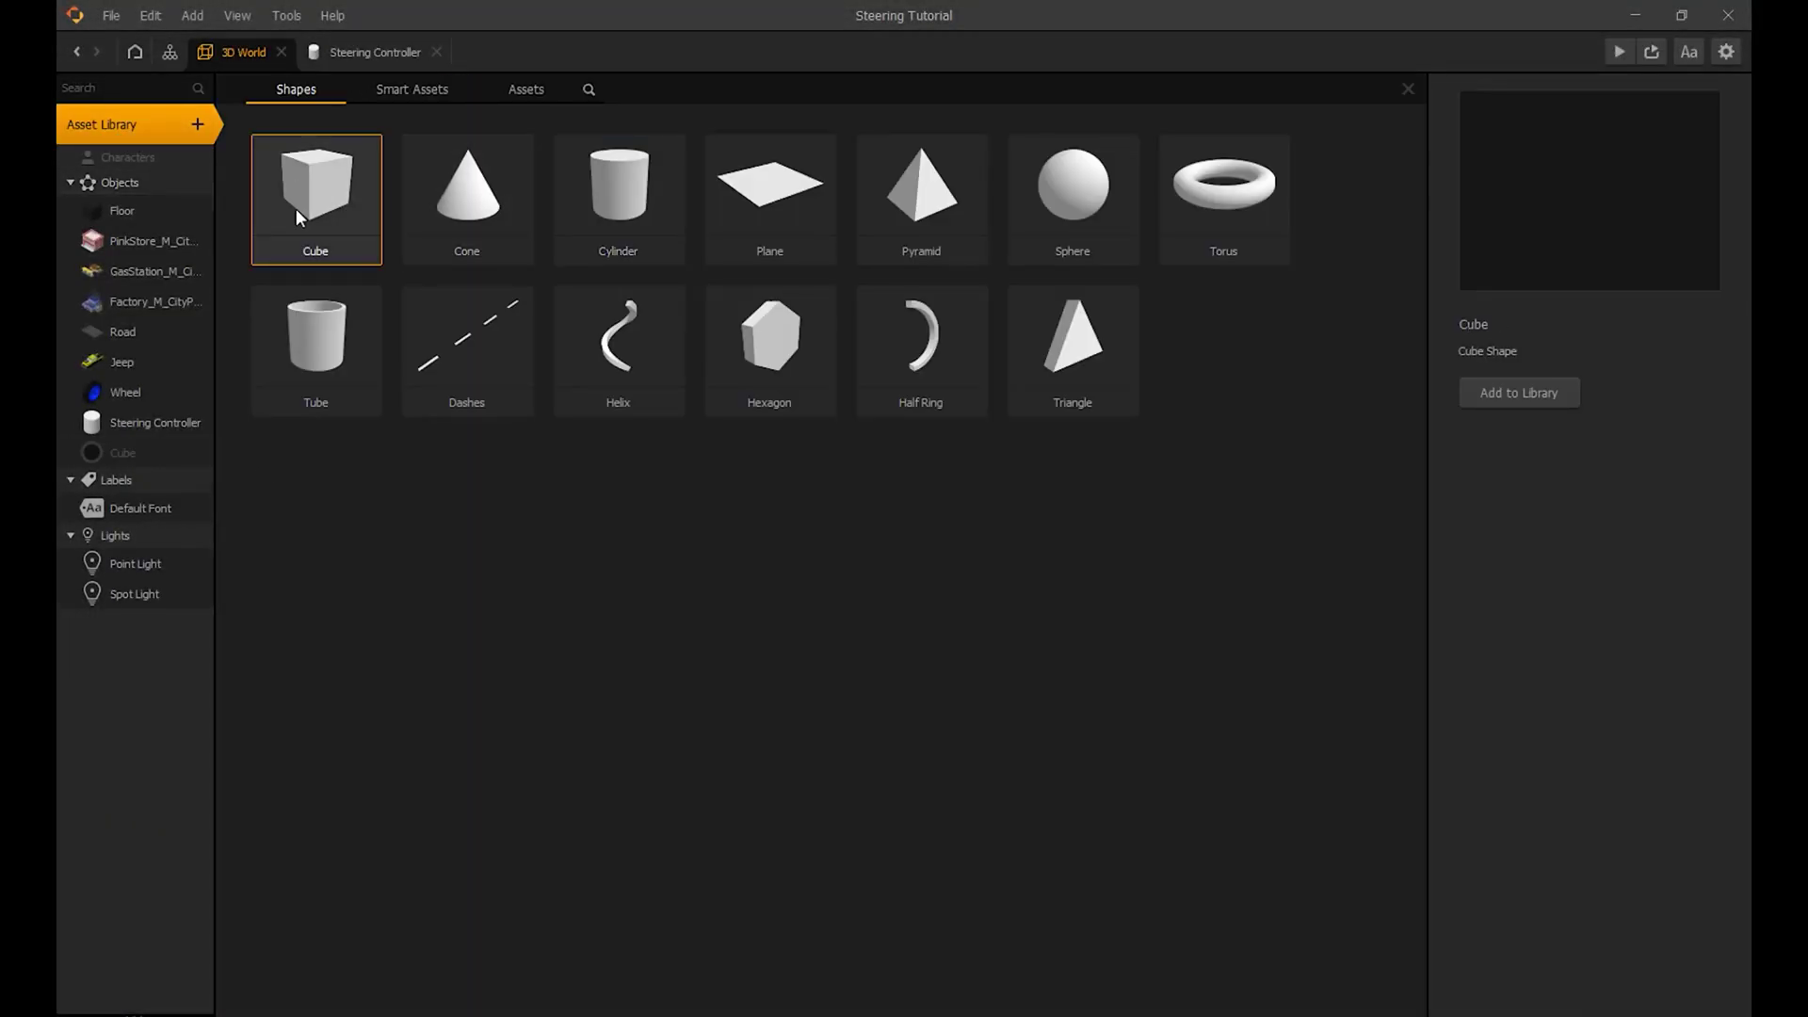
left_click(125, 454)
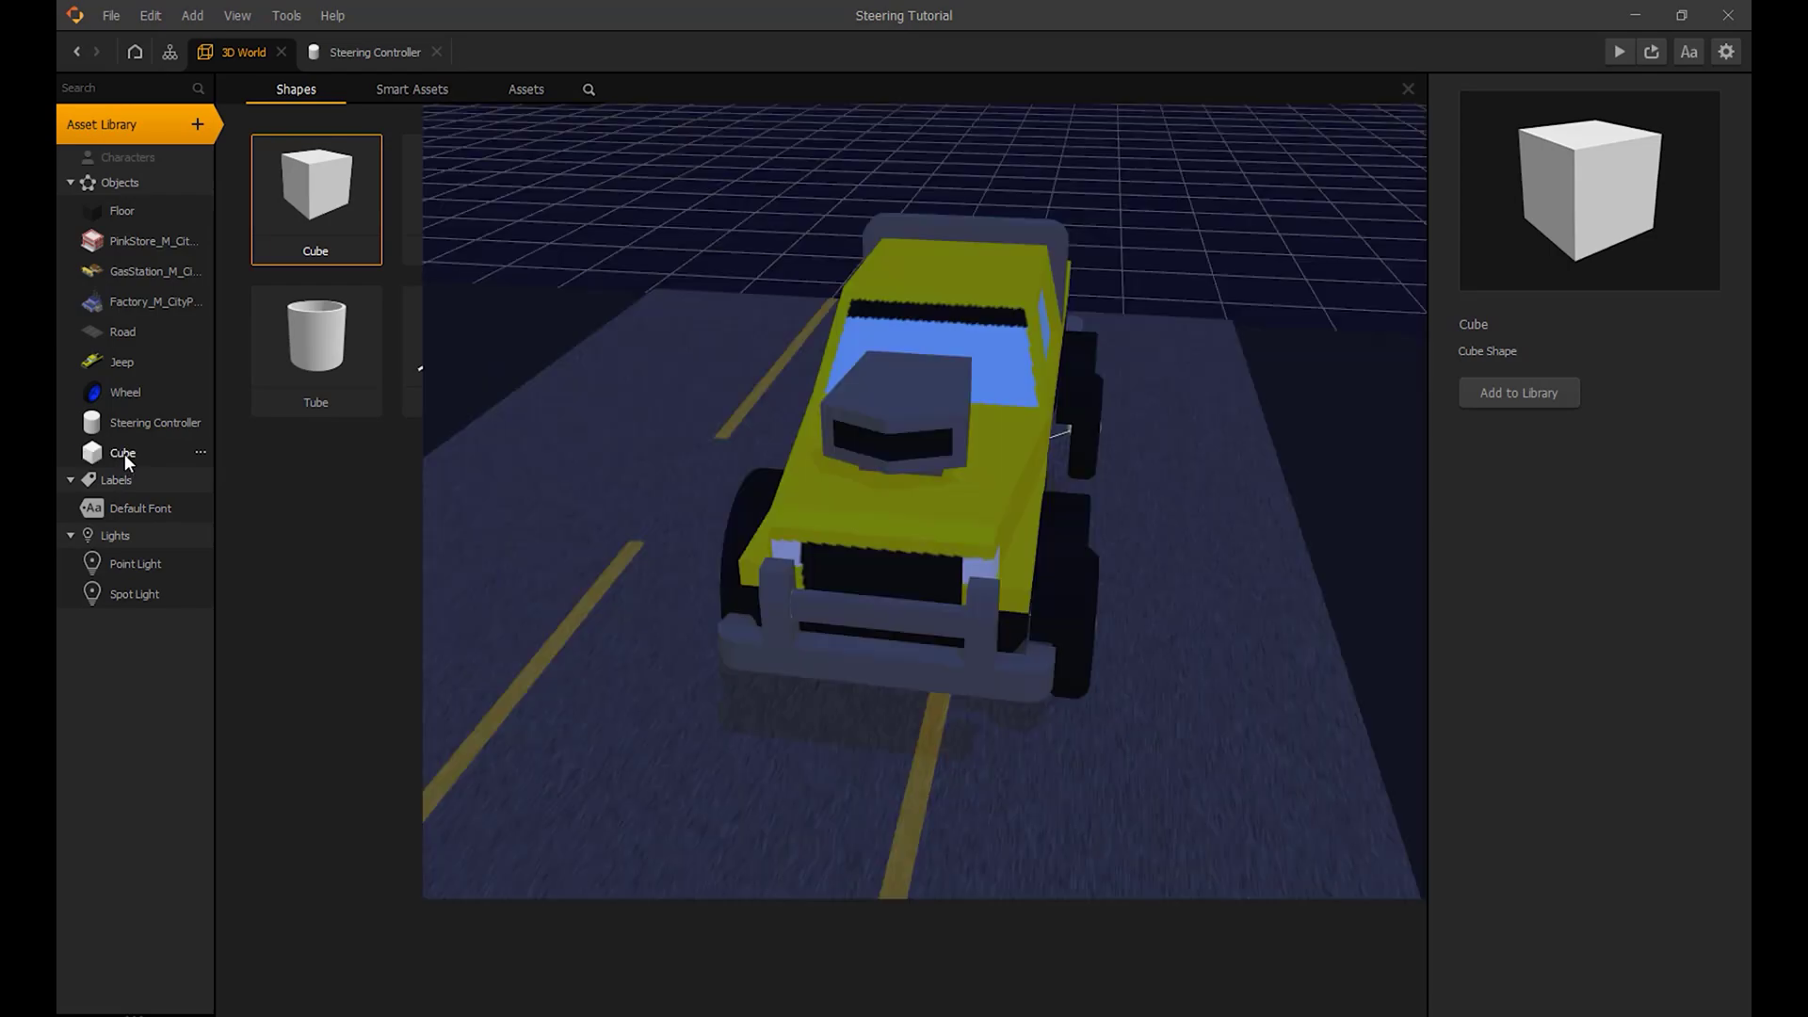
left_click(1601, 124)
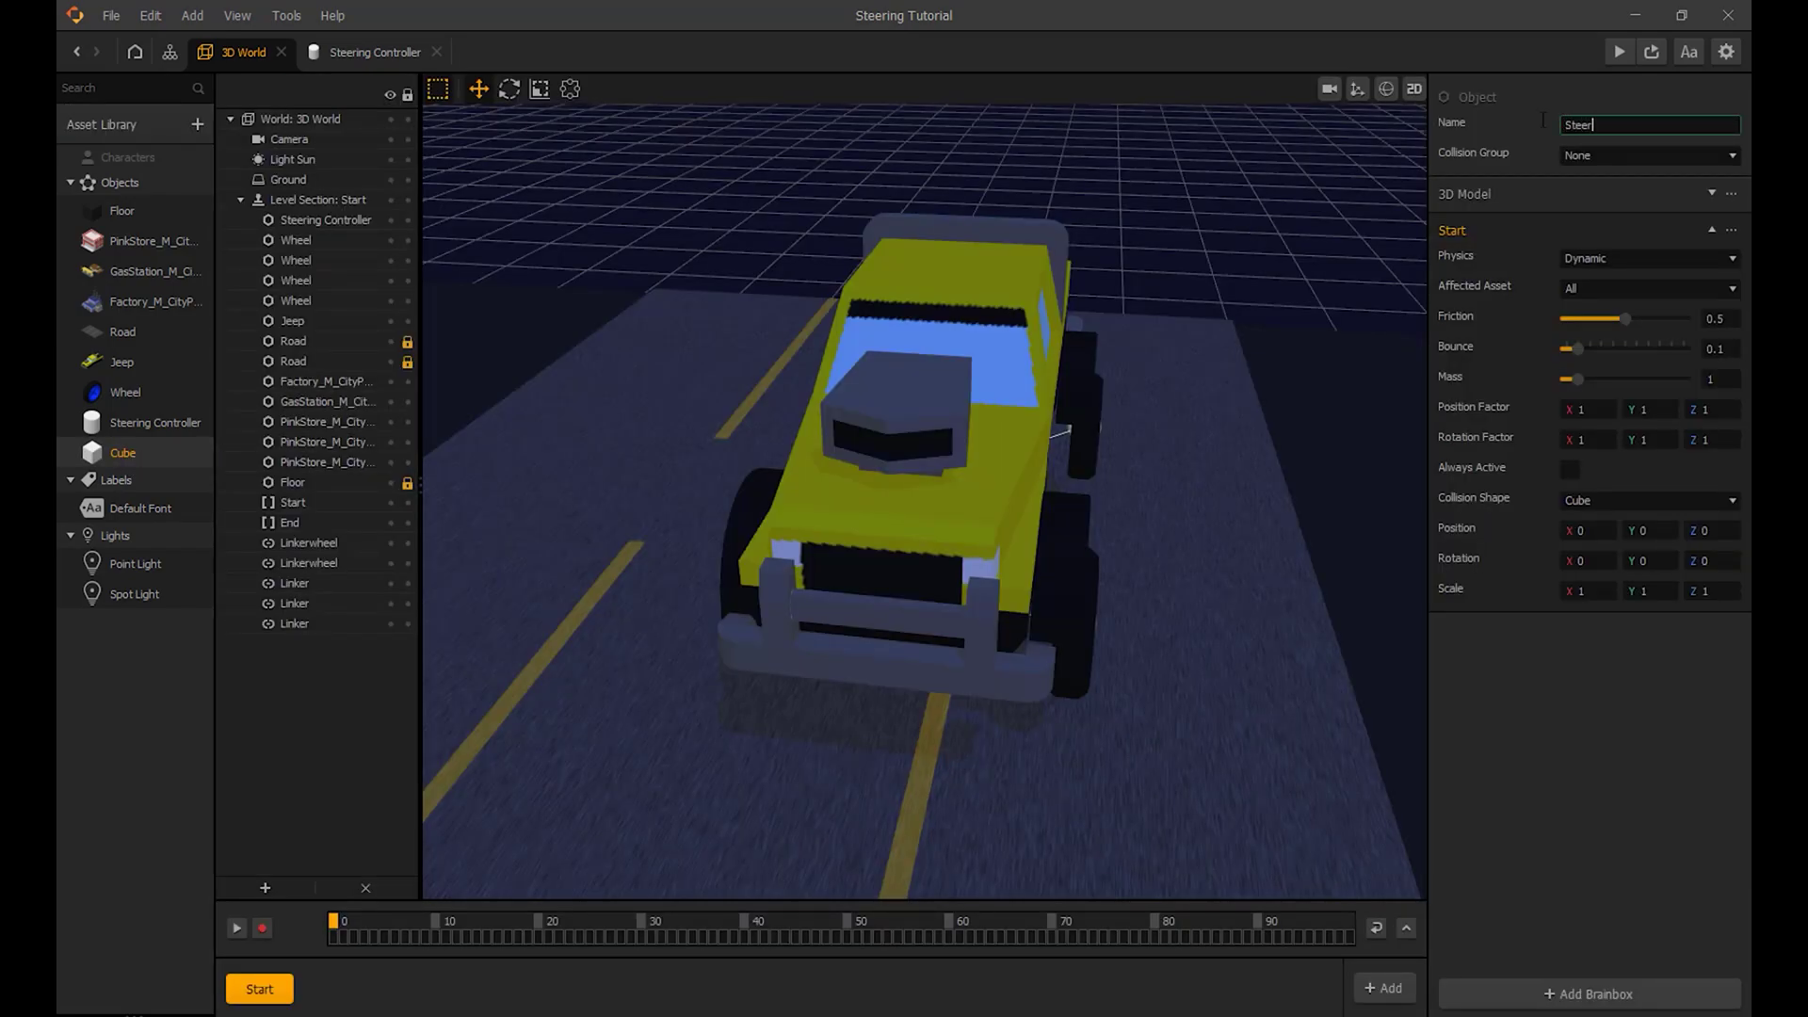
type("Steering Limiter")
key("Return")
Step: Hide the jeep and place a Steering Limiter on the road near the Steering Controller
middle_click_drag(785, 454, 923, 269)
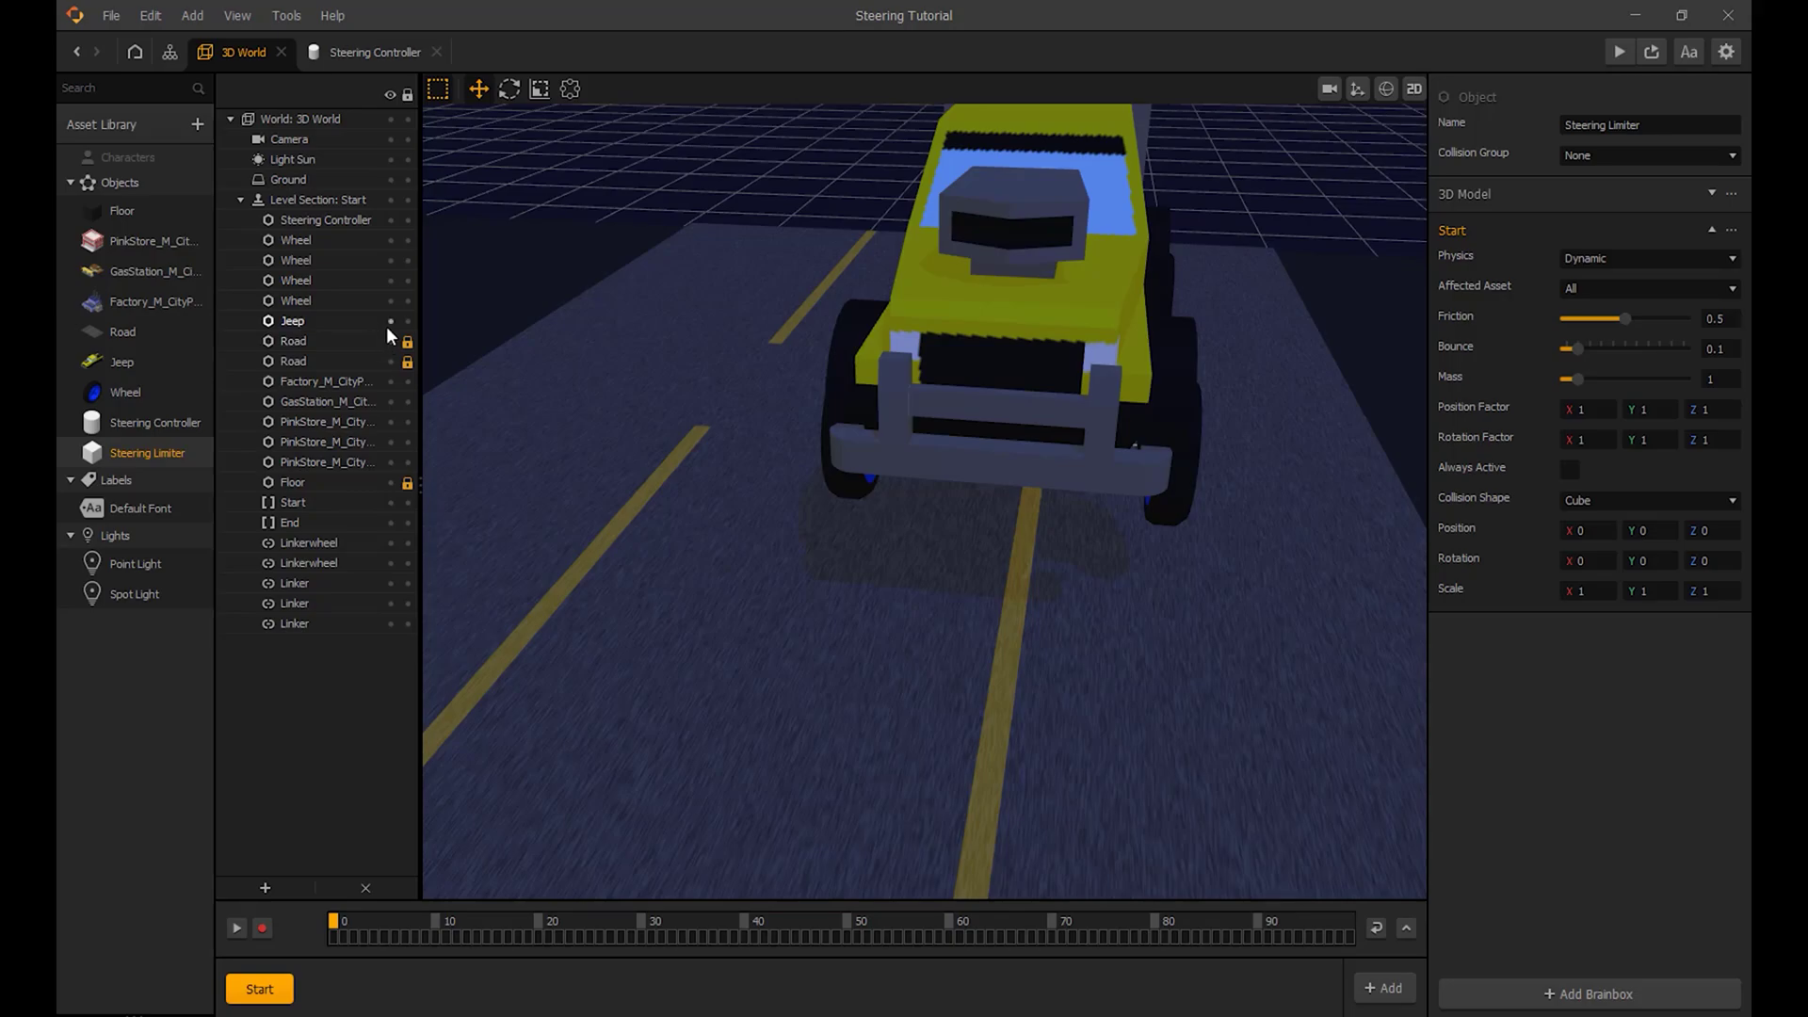
left_click(391, 322)
left_click_drag(161, 450, 989, 612)
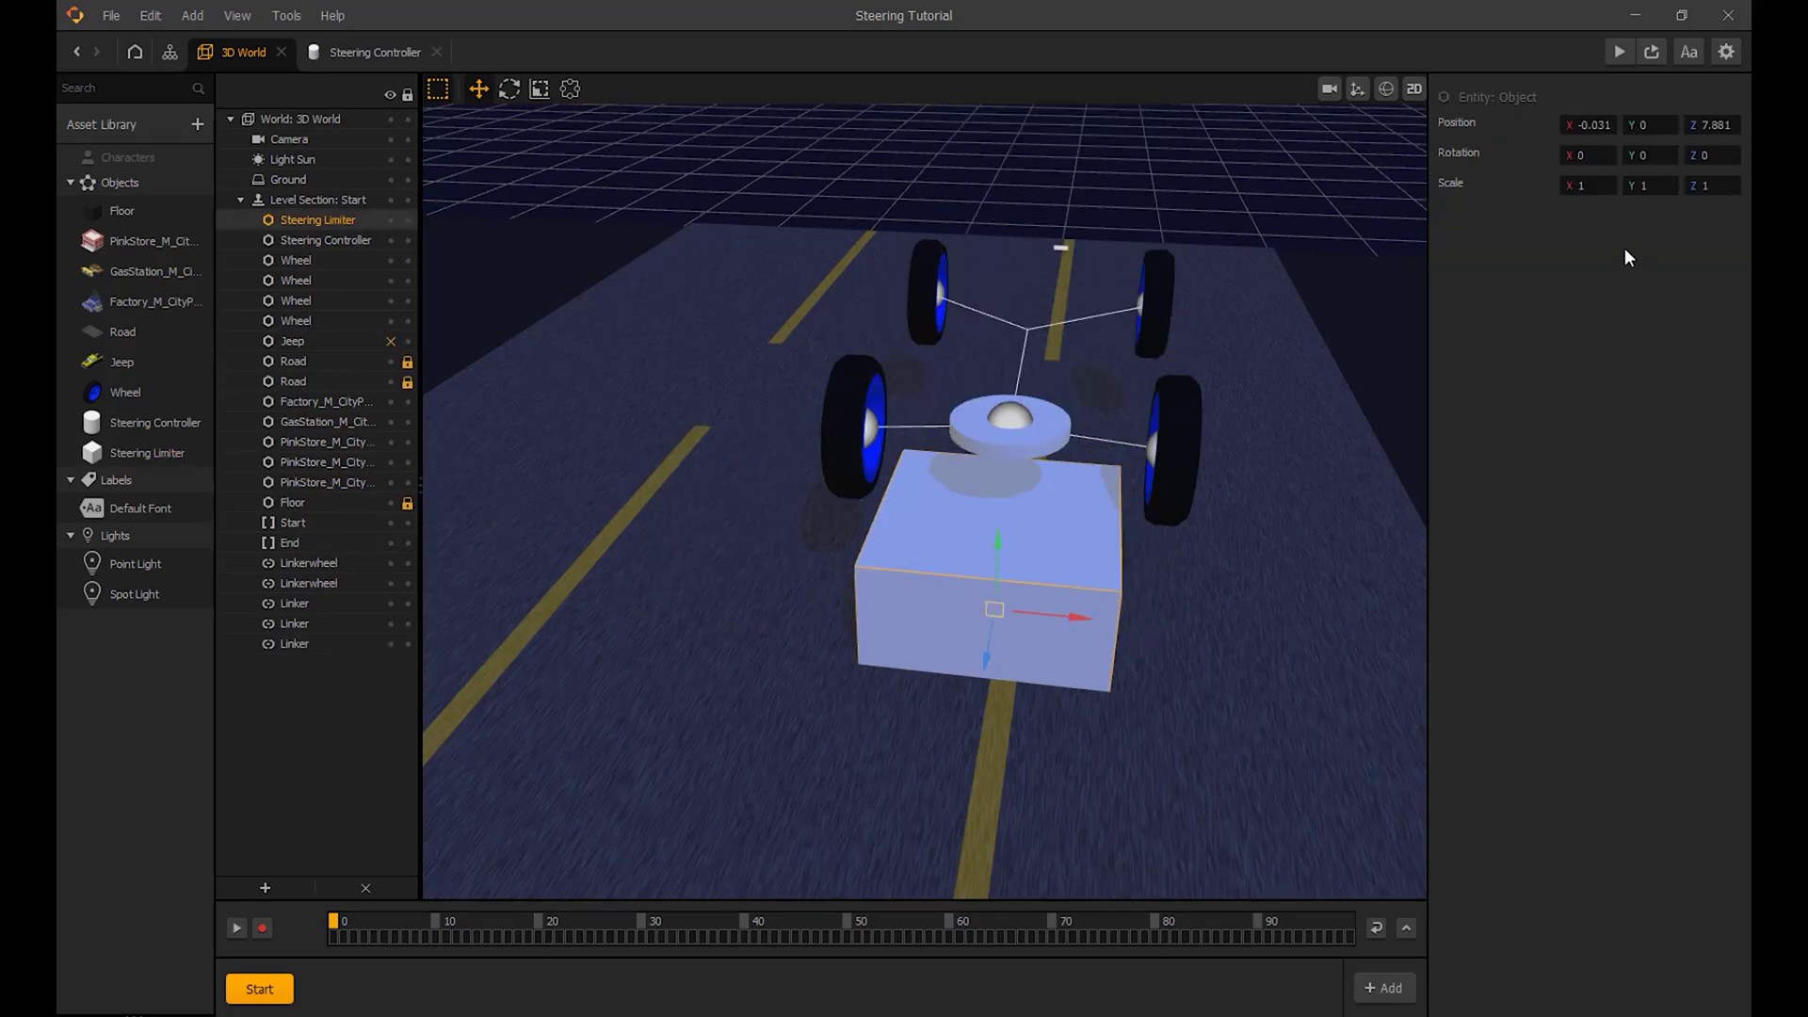
Step: Change the 3D model color of the Steering Limiter asset to cyan
left_click(143, 456)
left_click(1576, 196)
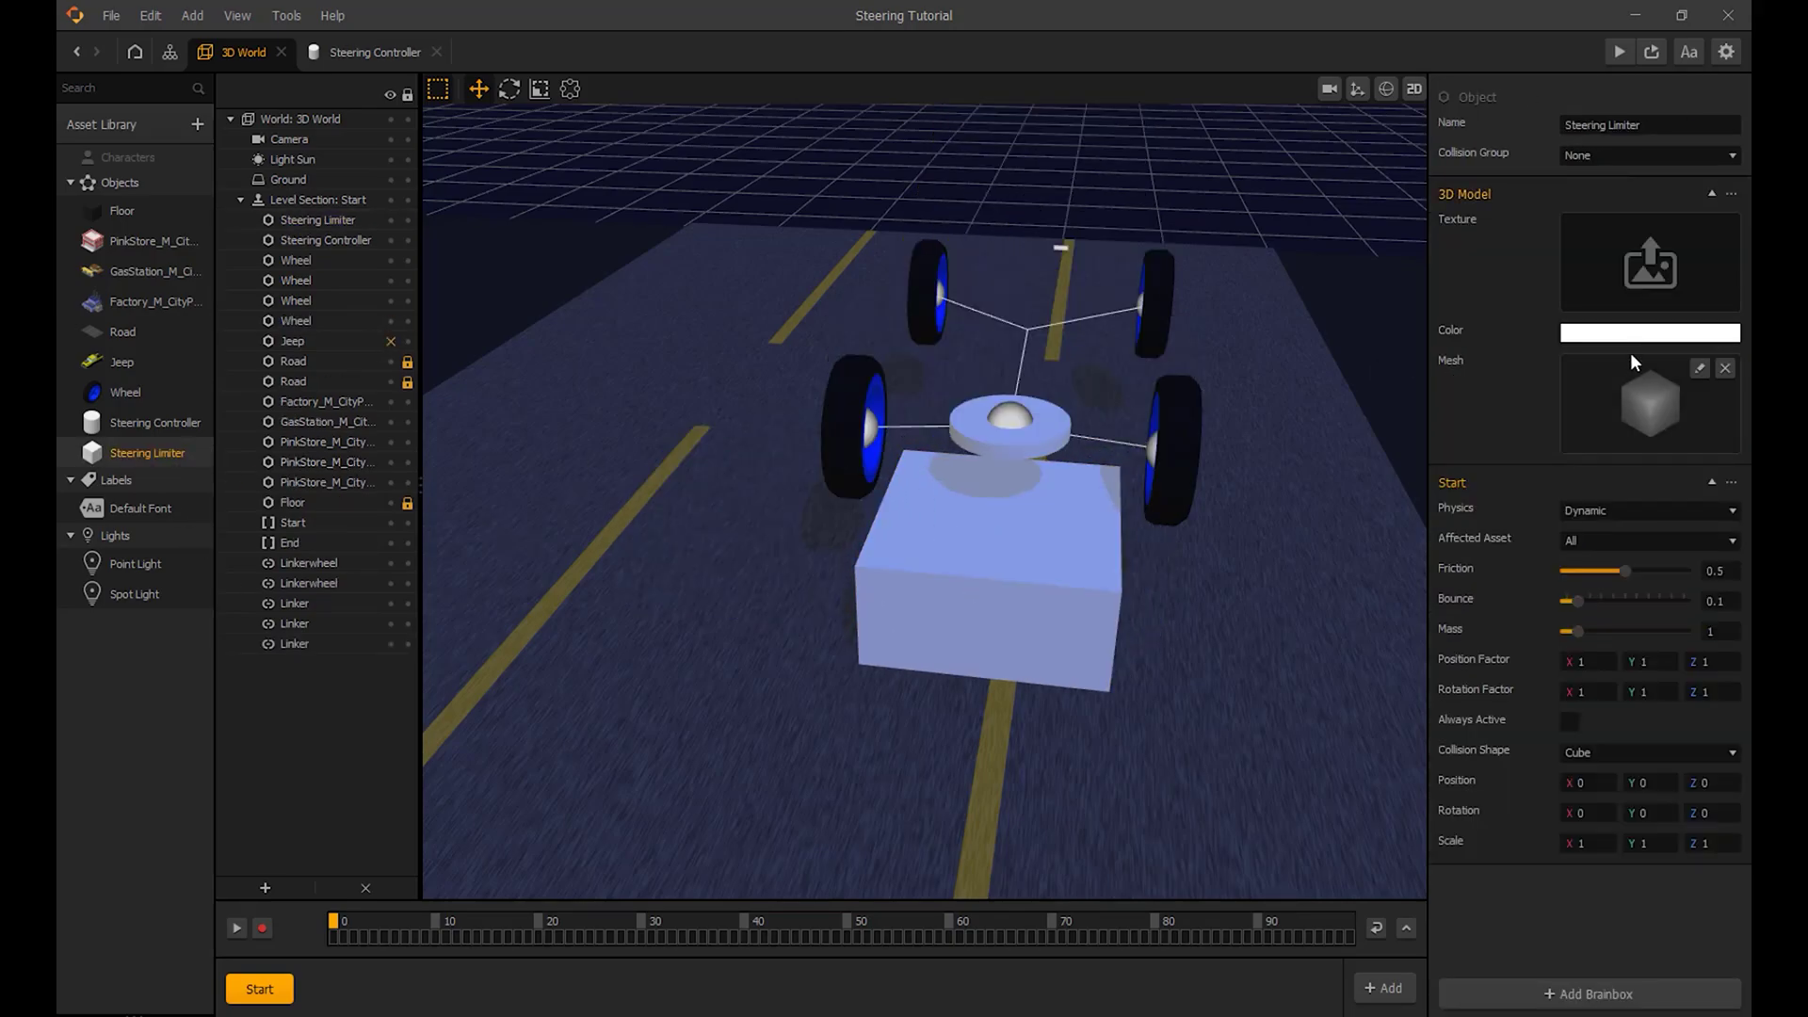
left_click(1643, 333)
left_click(1007, 349)
left_click(1090, 698)
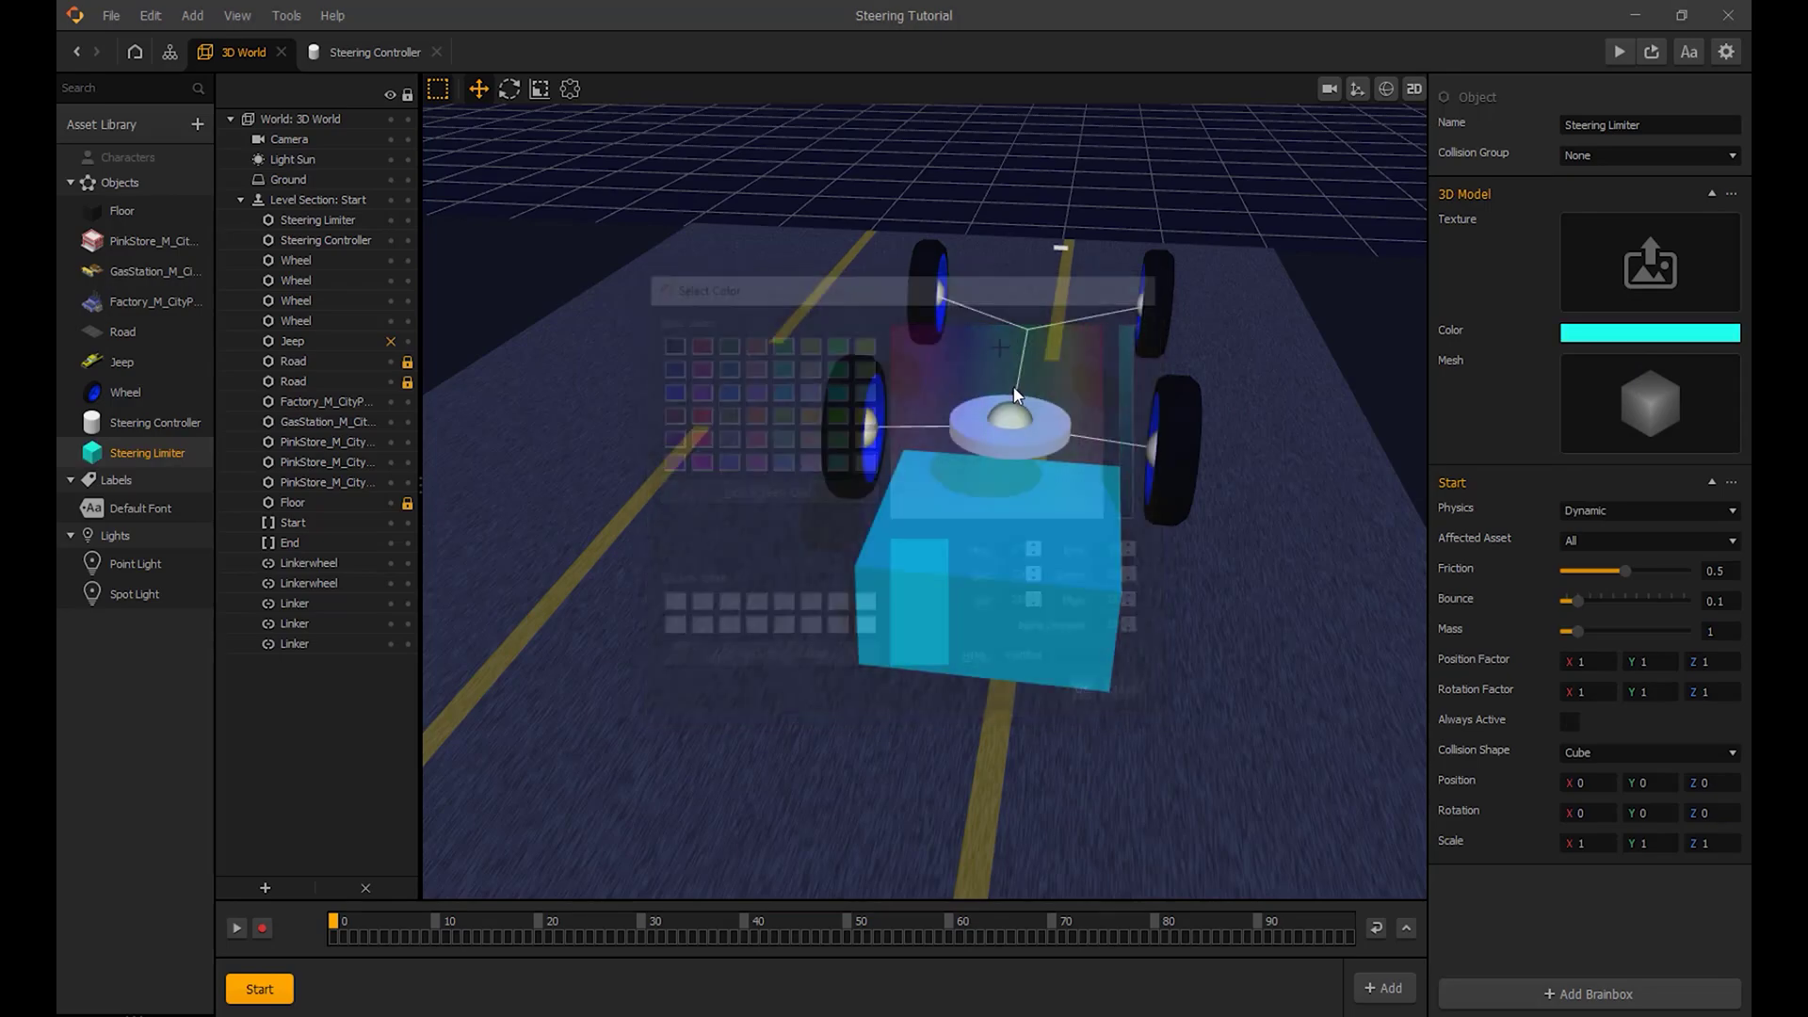
Step: Set the placed Steering Limiter's scale to 0.2 on the X, Y and Z axes
type("0.2")
key("Tab")
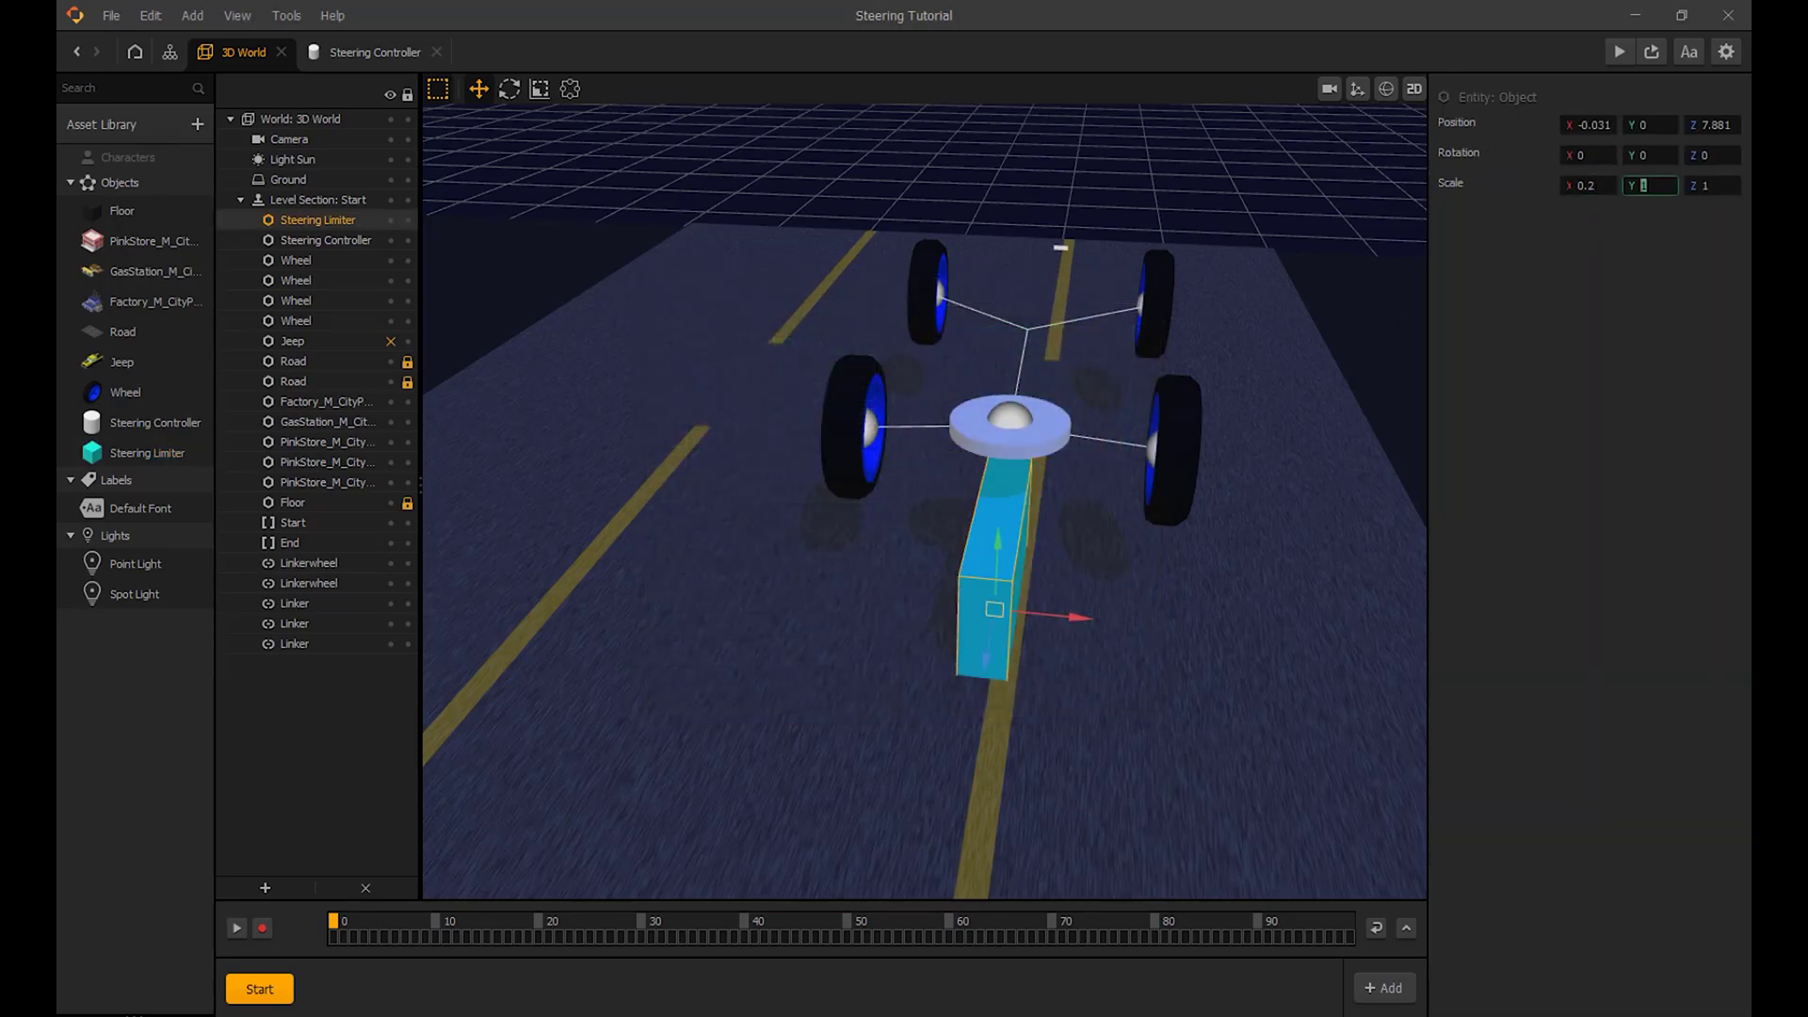
type("0.2")
key("Tab")
type("0.2")
left_click(1644, 281)
Step: Move the Steering Limiter beside the Steering Controller on the negative X side, to about X -0.709, Y 1.668, Z 7.465
left_click(1023, 556)
left_click(995, 599)
left_click_drag(995, 599, 919, 445)
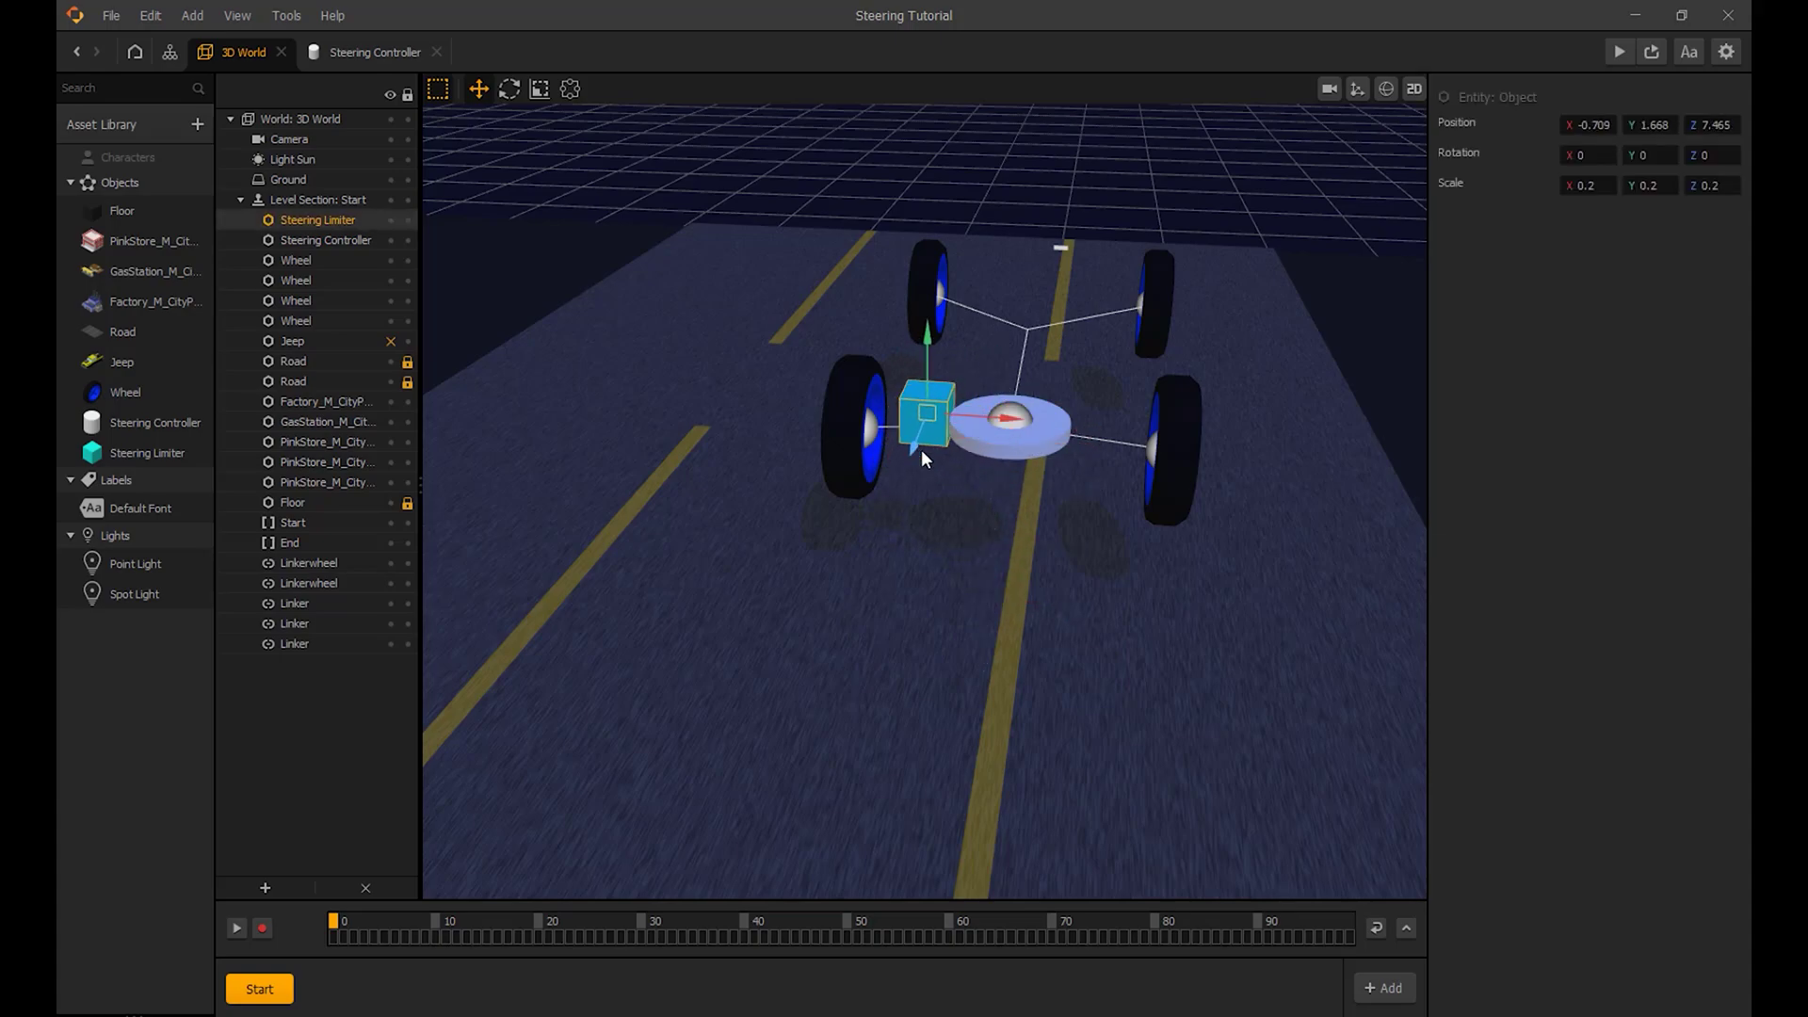
scroll(923, 452, "up", 4)
Step: Copy the Steering Controller's Z position, 7.558, to the Steering Limiter
right_click_drag(1004, 467, 1034, 478)
middle_click_drag(1034, 479, 1032, 450)
left_click(1060, 443)
left_click(1711, 124)
key("ctrl+c")
left_click(932, 419)
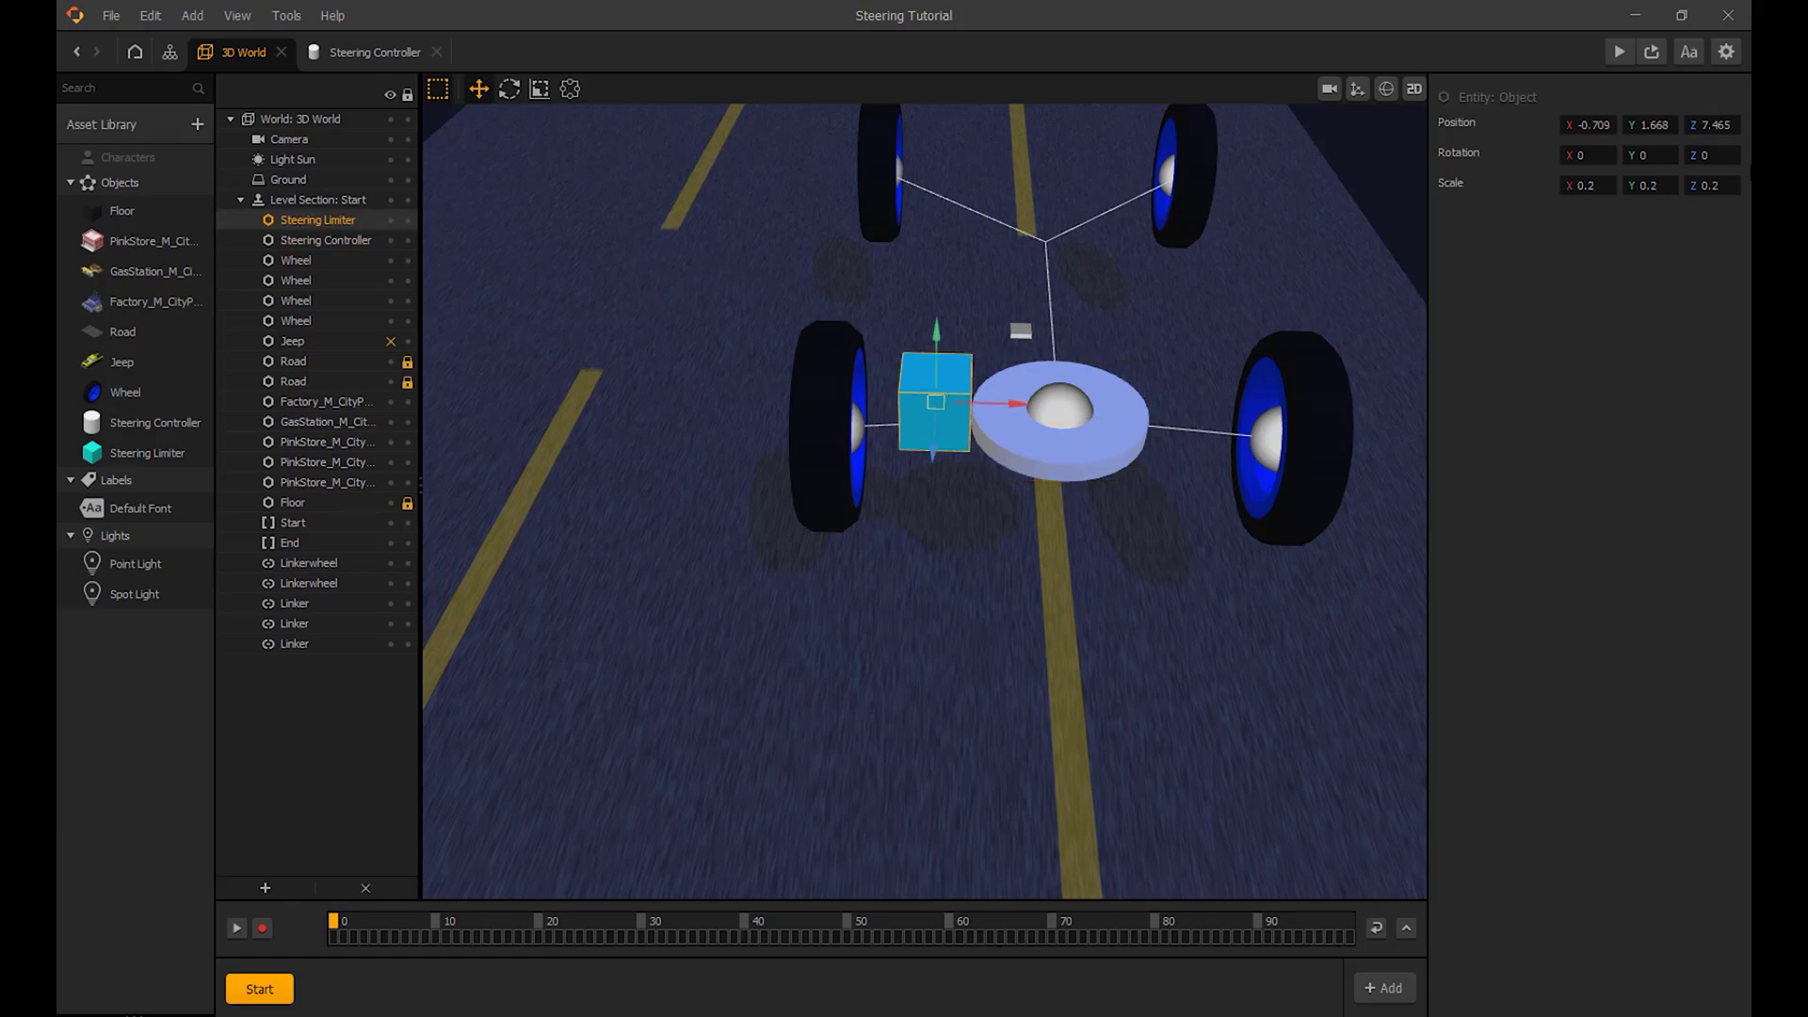
left_click(1712, 126)
key("ctrl+v")
left_click(1666, 320)
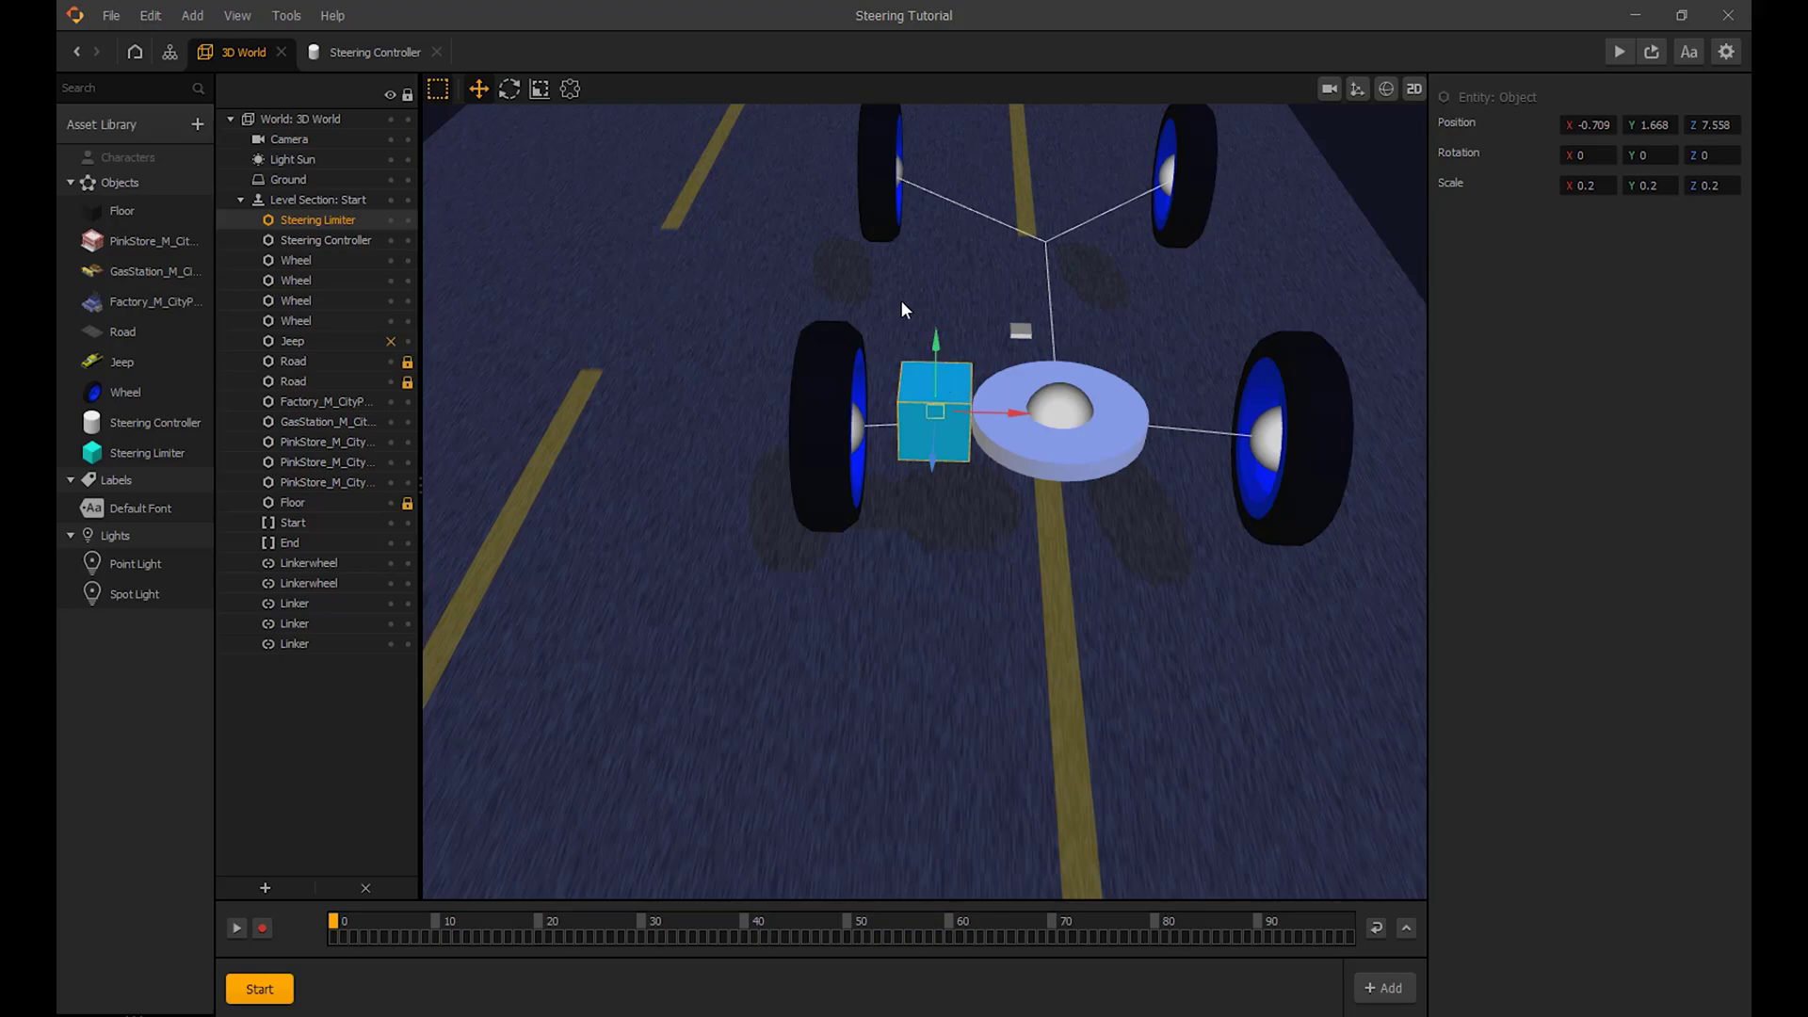
Step: Narrow the Steering Limiter to an X scale of about 0.132 and shift it to X -0.646, next to the Steering Controller
left_click_drag(947, 403, 1002, 405)
key("w")
left_click(1589, 125)
left_click(1628, 478)
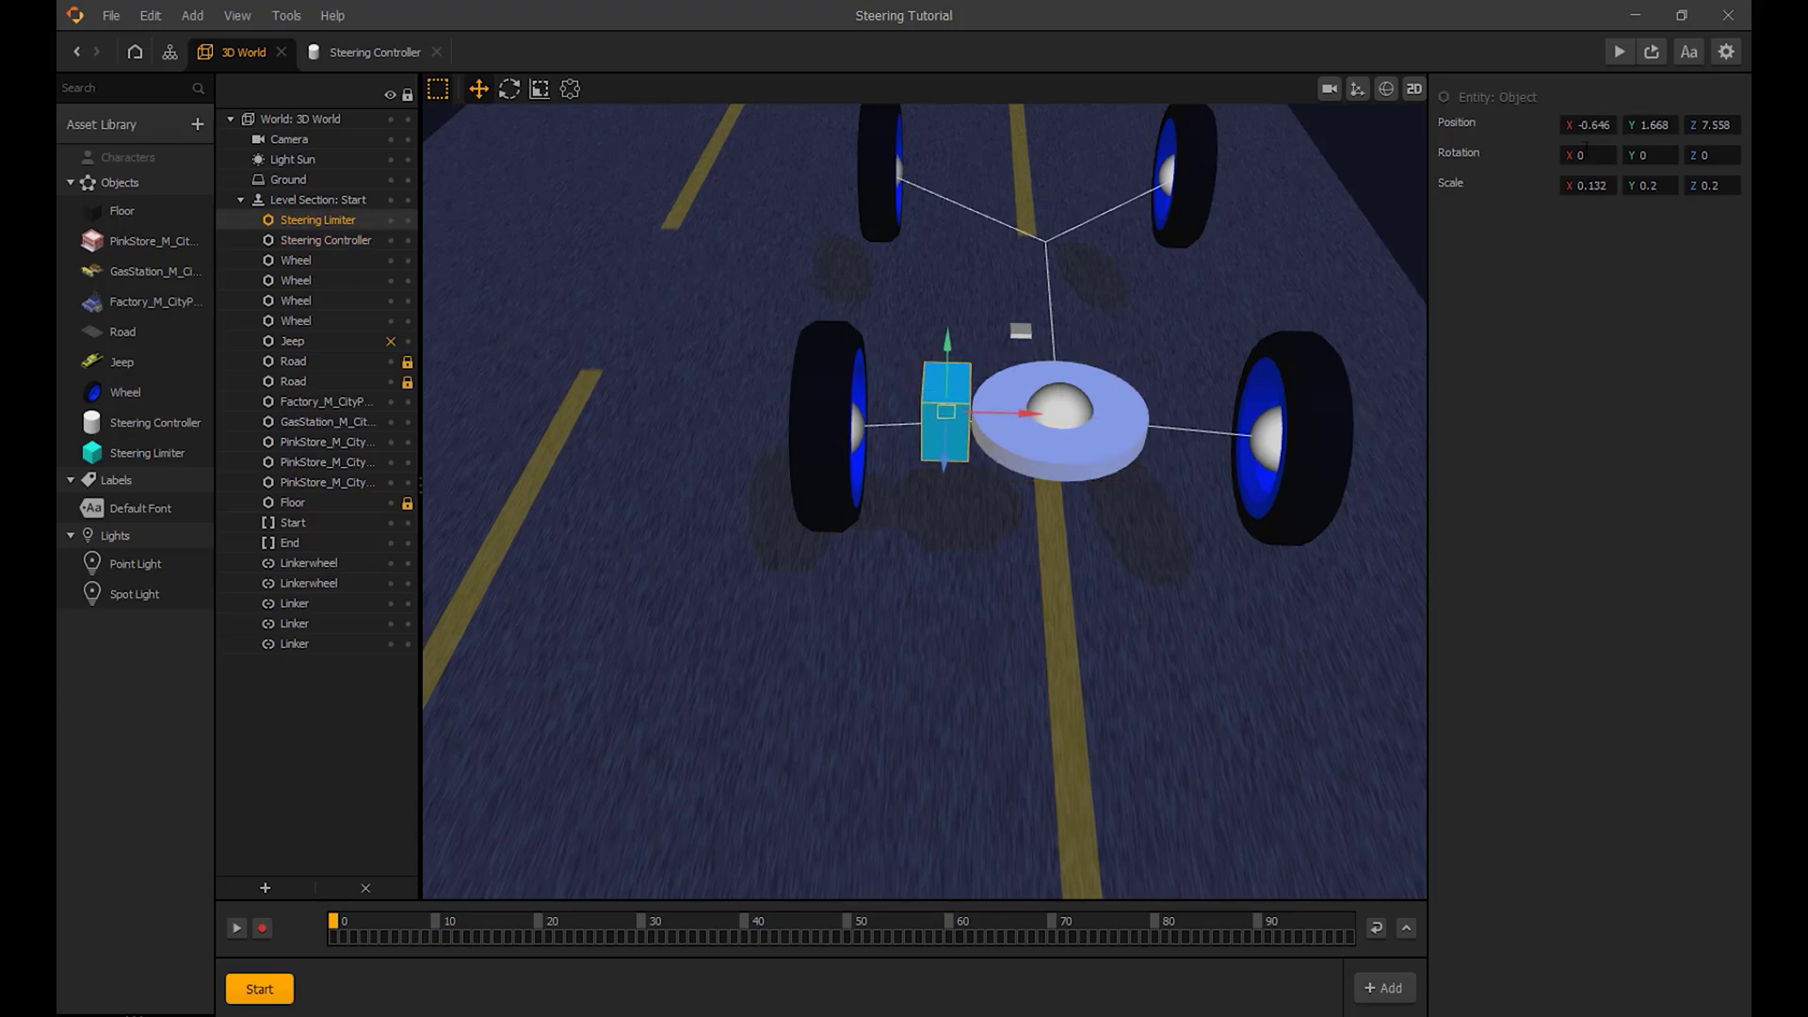
Step: Duplicate the Steering Limiter and mirror the copy to X 0.646 on the other side of the Steering Controller
left_click(1590, 124)
left_click(1505, 420)
left_click(958, 420)
key("ctrl+d")
left_click_drag(1370, 428, 1262, 420)
left_click(1580, 124)
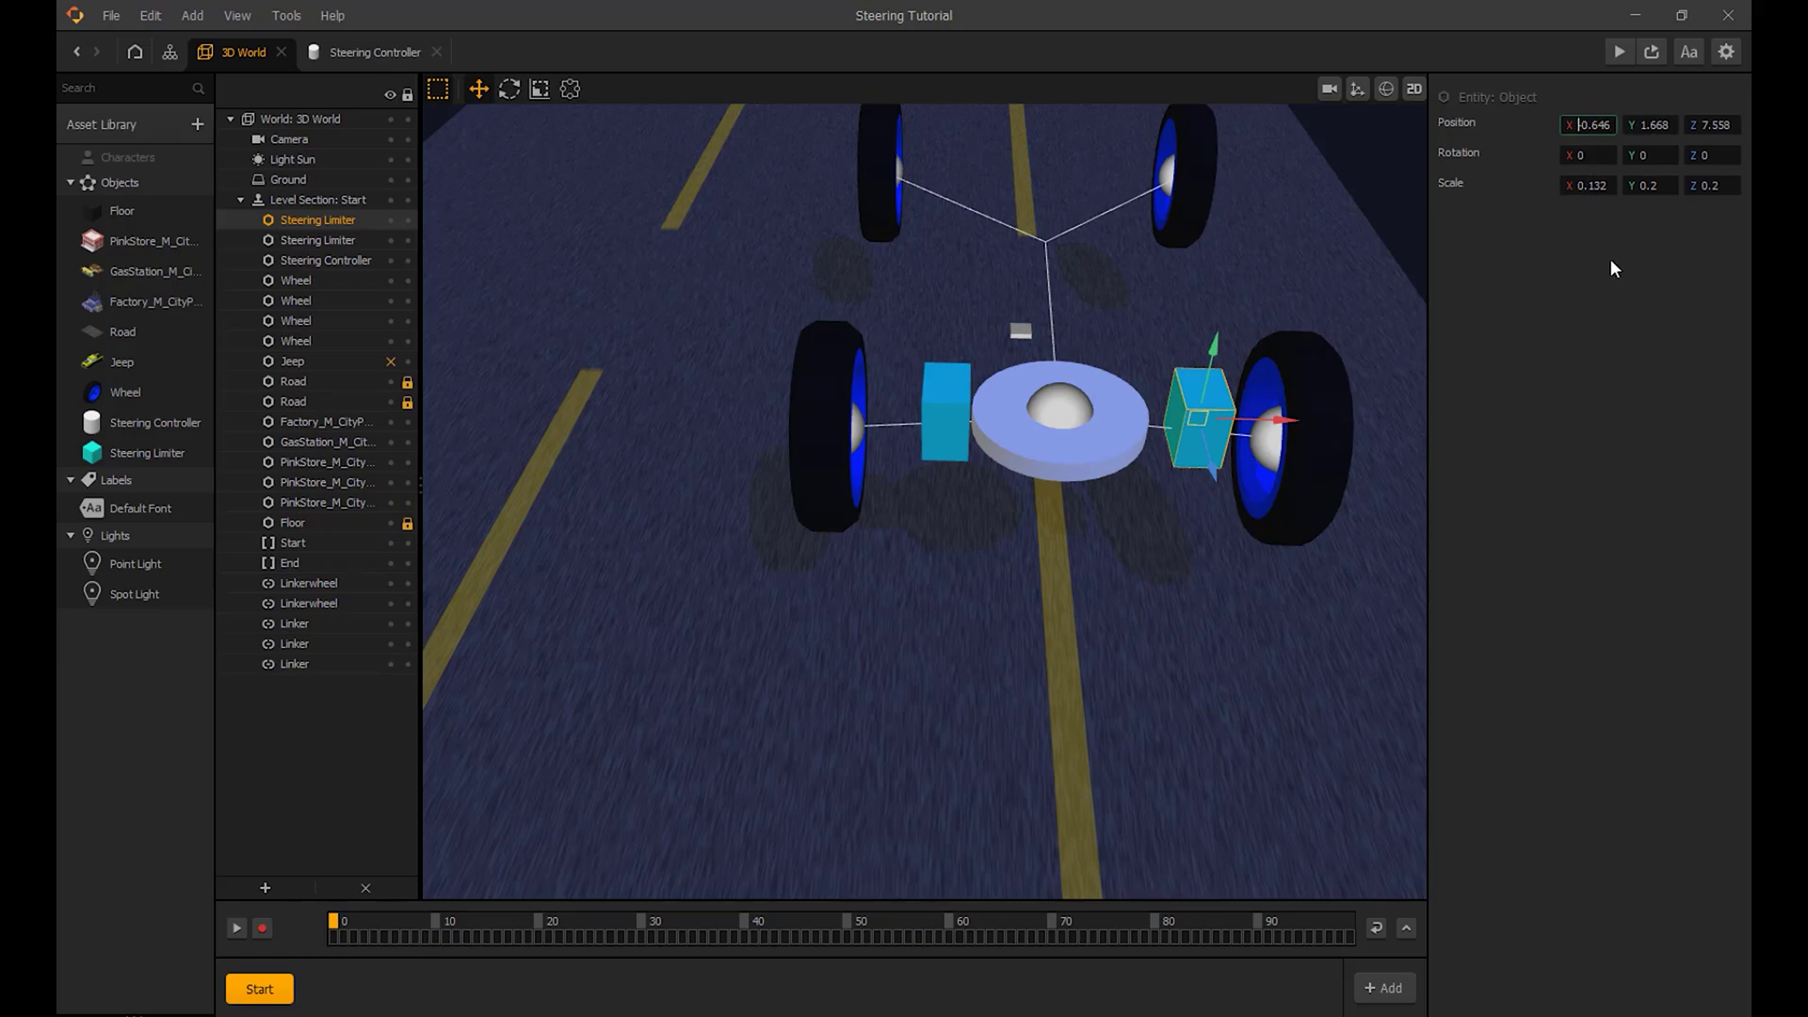
key("Return")
Step: Link the Steering Limiter on the negative X side to the Steering Controller with a Fixed linker
left_click(1235, 320)
right_click_drag(1233, 313, 969, 376)
left_click(956, 376)
left_click(1040, 410, "shift")
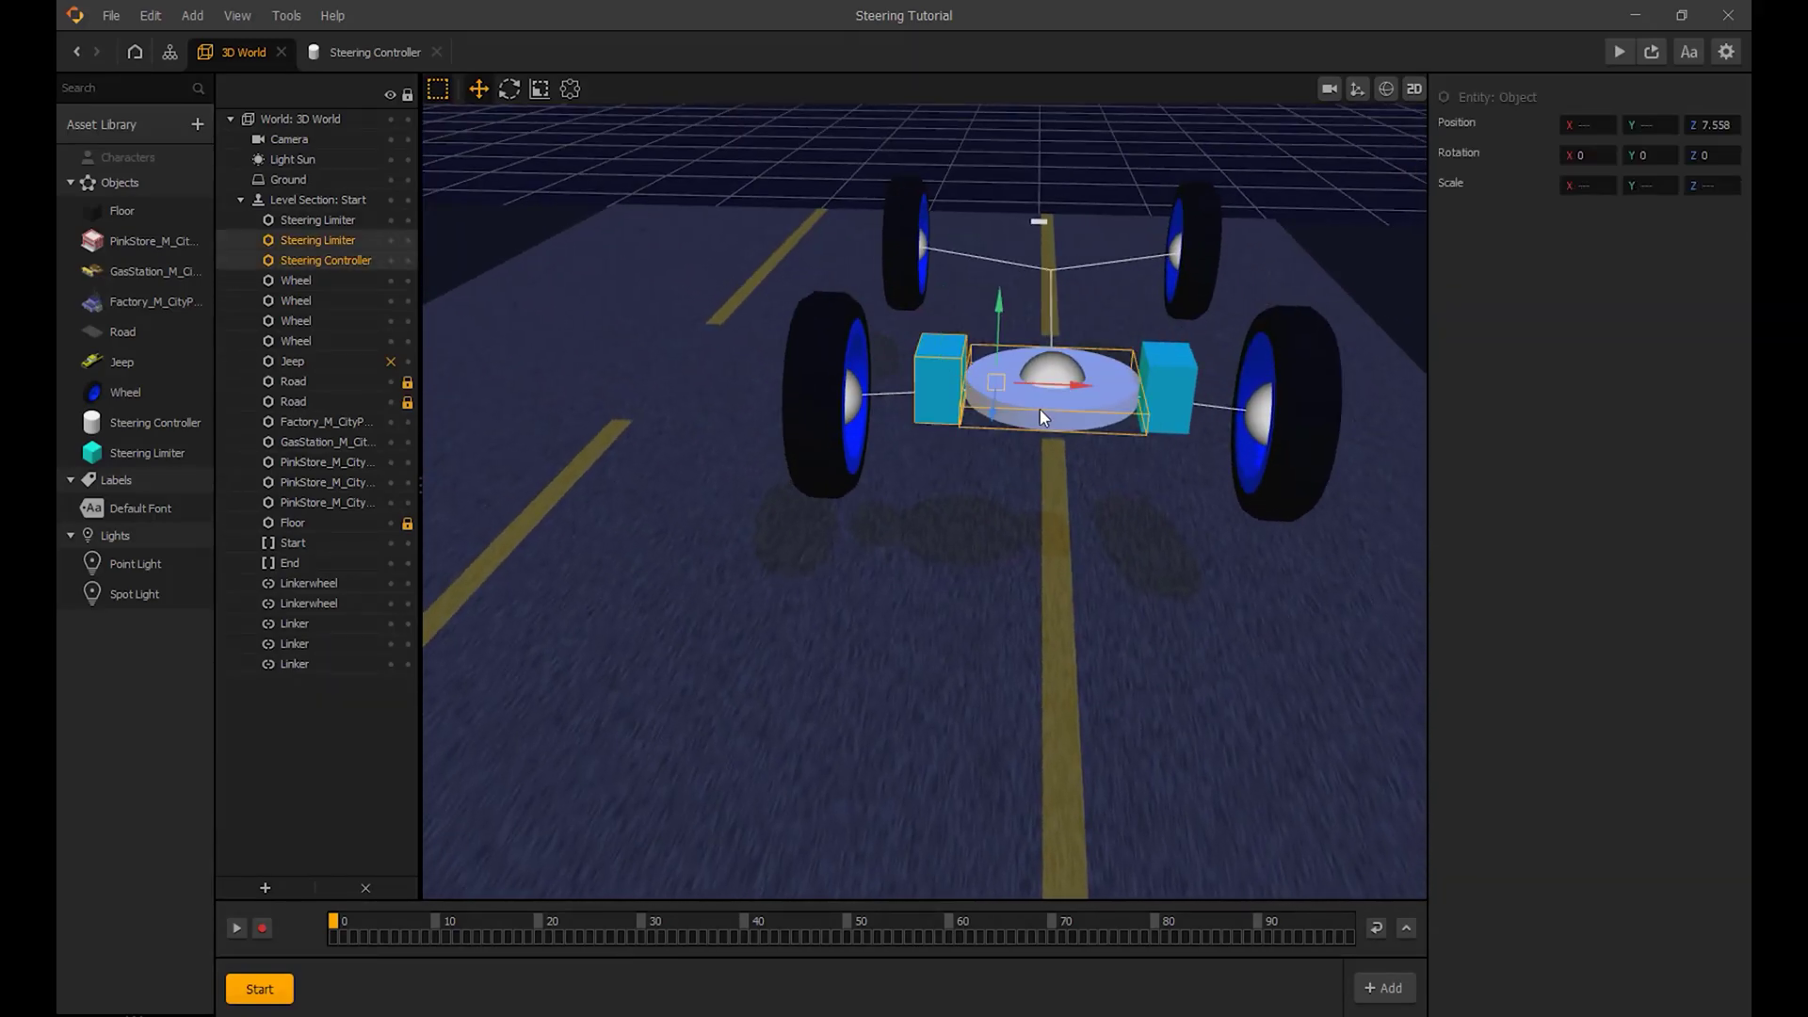
left_click(265, 889)
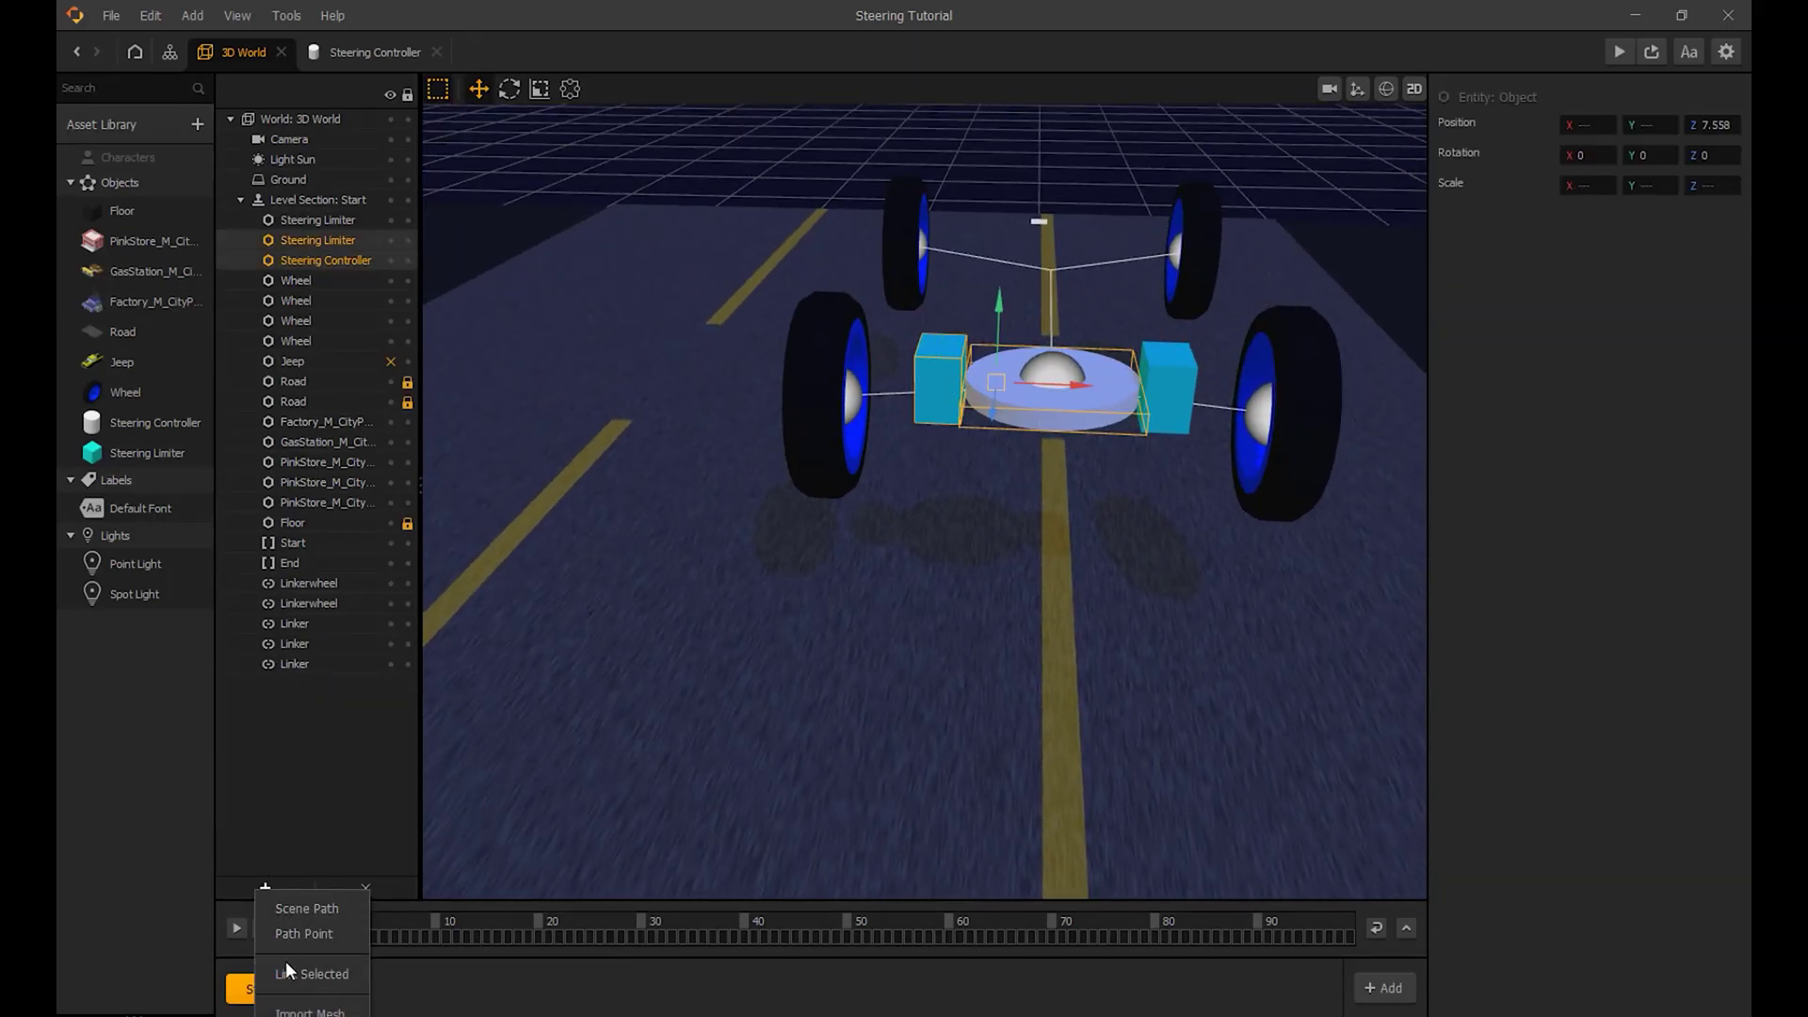
left_click(285, 961)
left_click(1590, 185)
left_click(1597, 228)
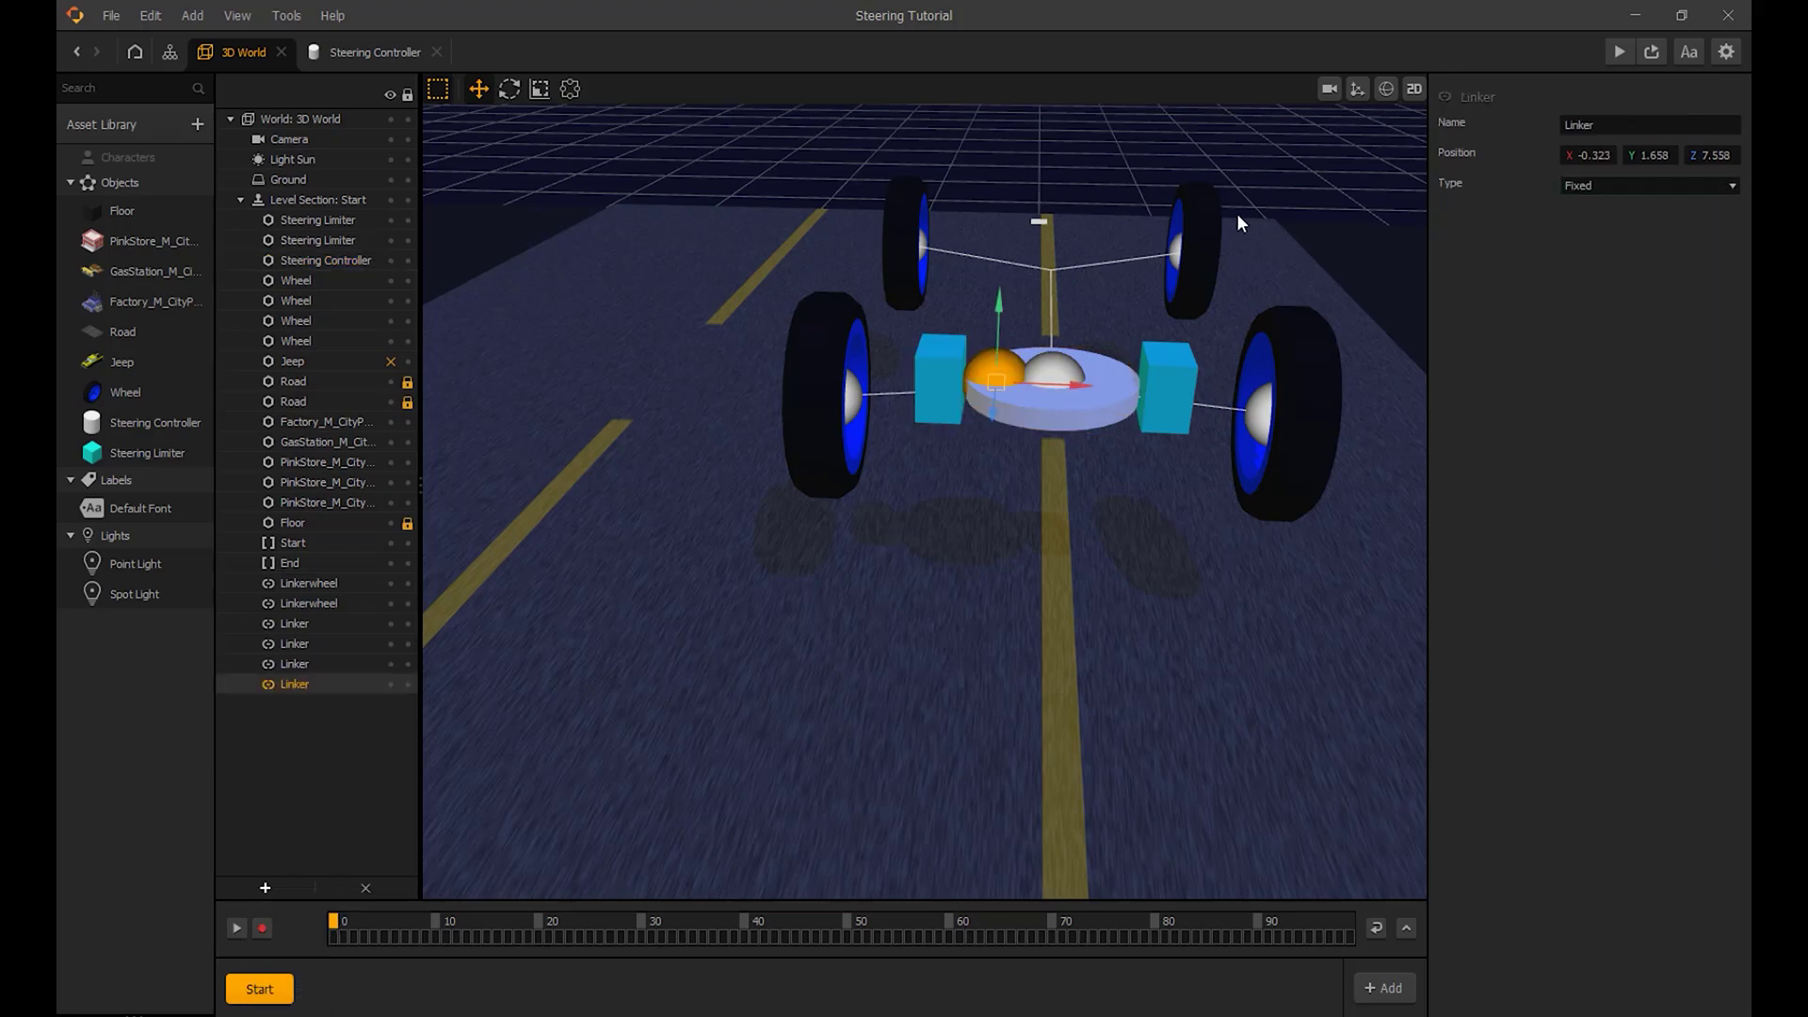
Step: Copy the negative-side Steering Limiter's X position, -0.646, to its Fixed linker
left_click_drag(1062, 376, 1055, 376)
left_click(941, 384)
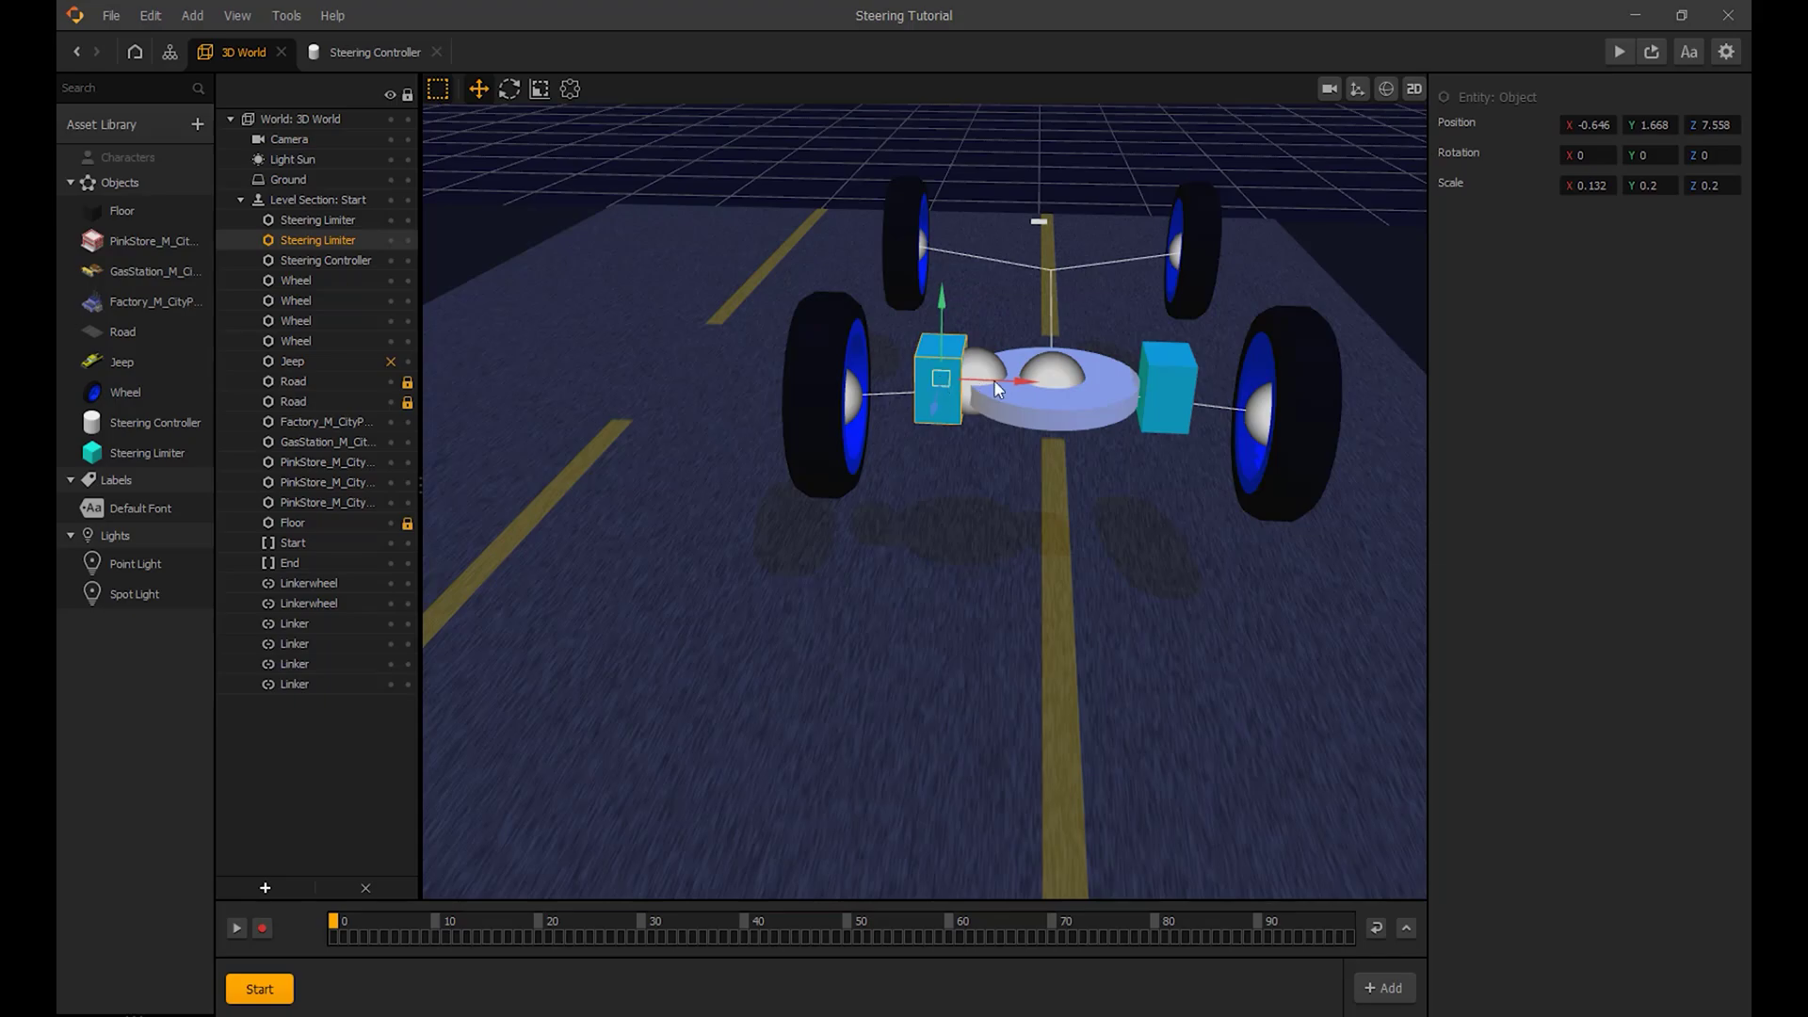
left_click(1585, 124)
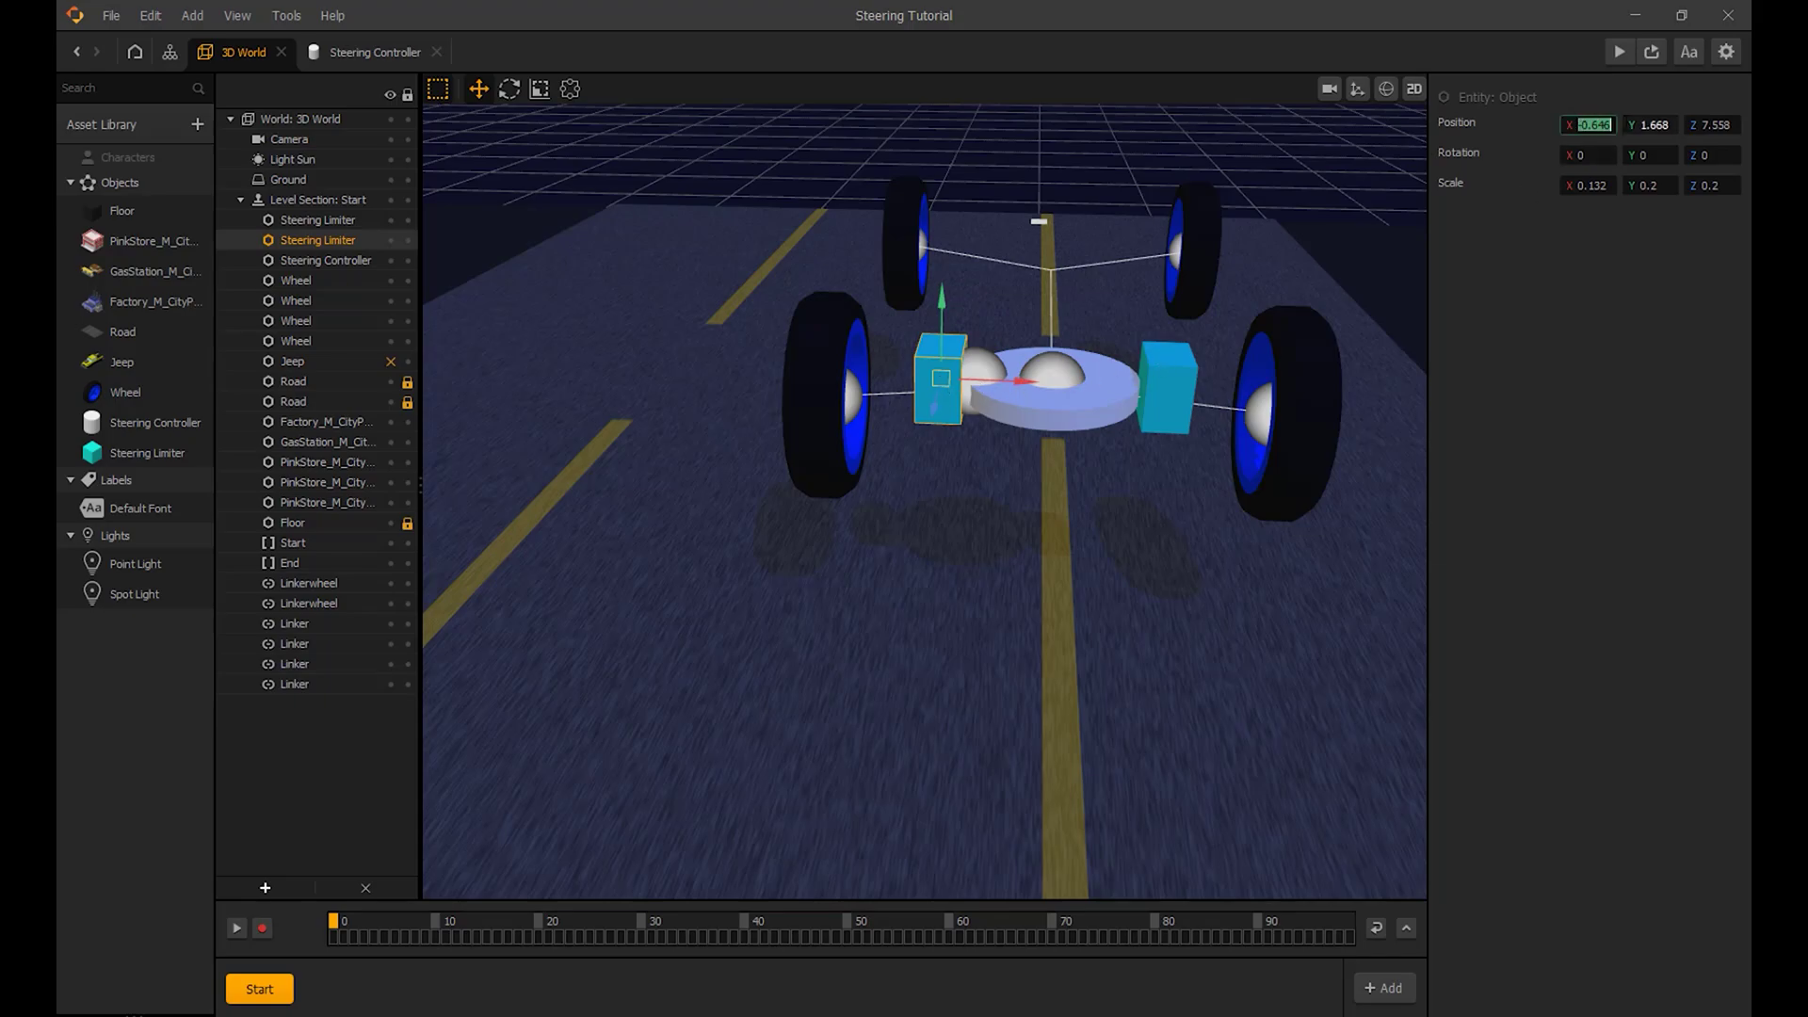
left_click(1004, 417)
Step: Link the Steering Limiter on the positive X side to the Steering Controller with a Fixed linker
left_click(1140, 424)
left_click(1175, 369, "shift")
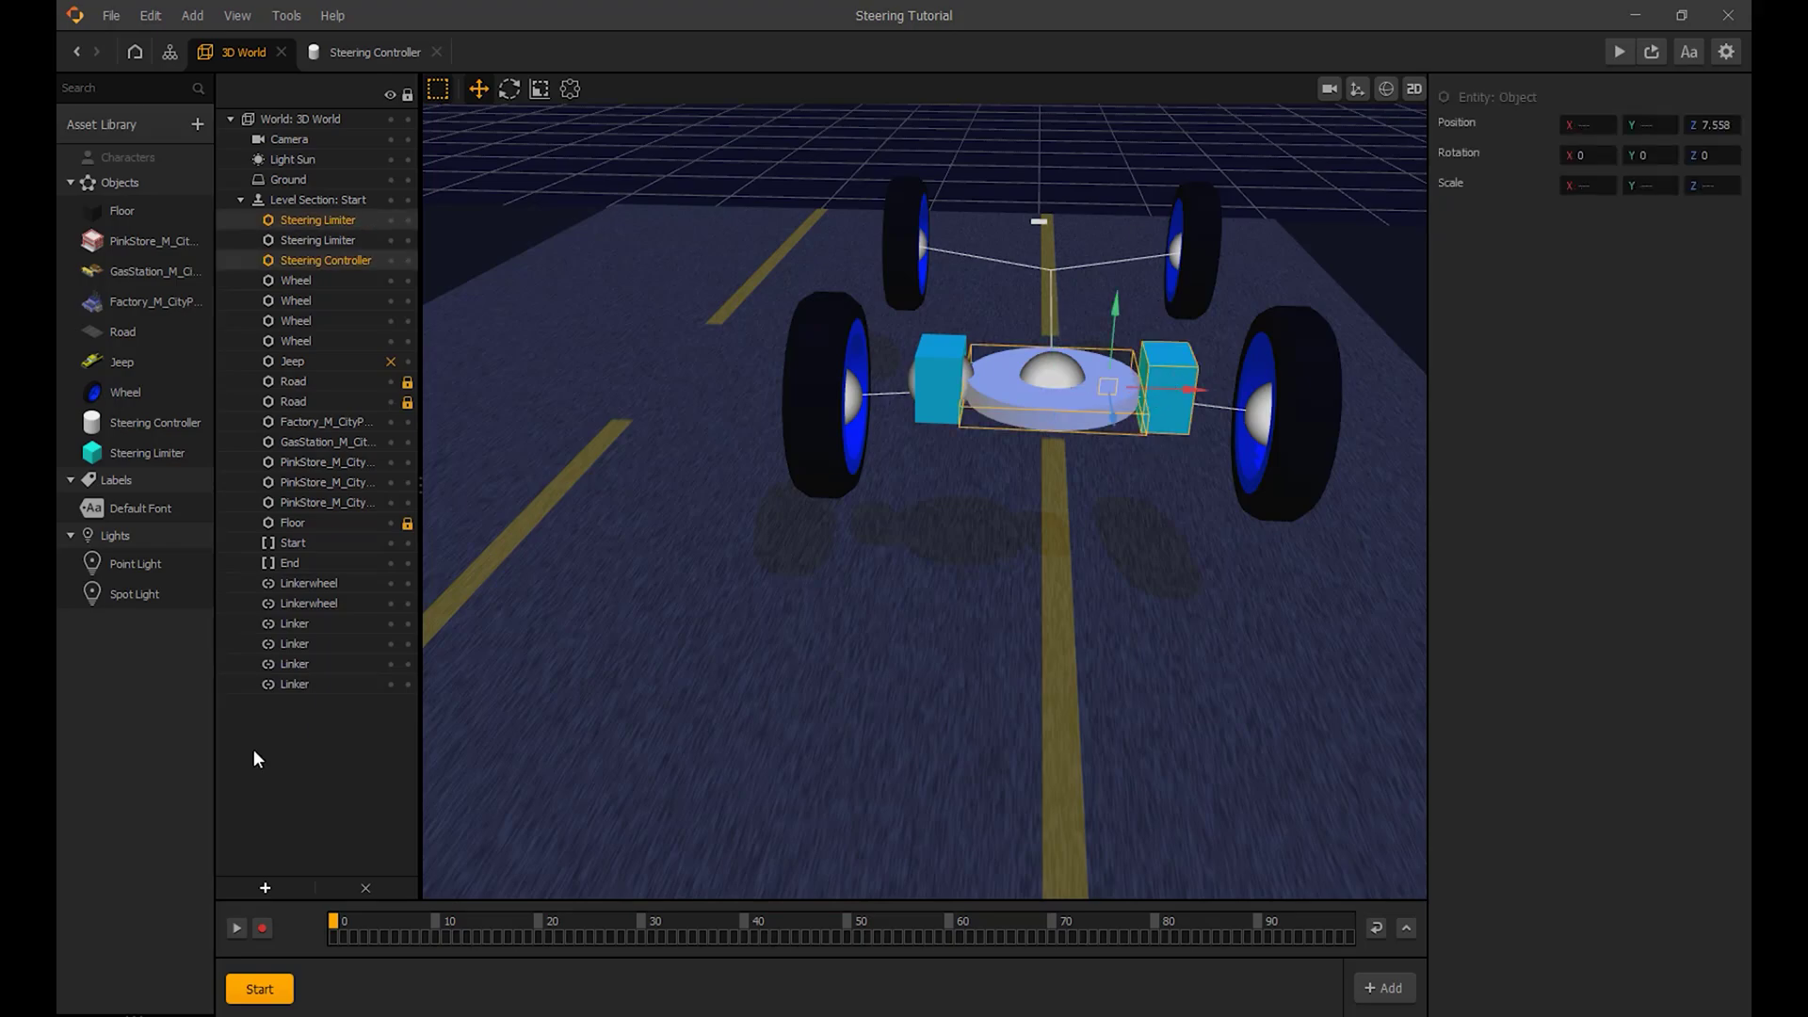
left_click(265, 888)
left_click(317, 932)
left_click(1566, 188)
left_click(1586, 228)
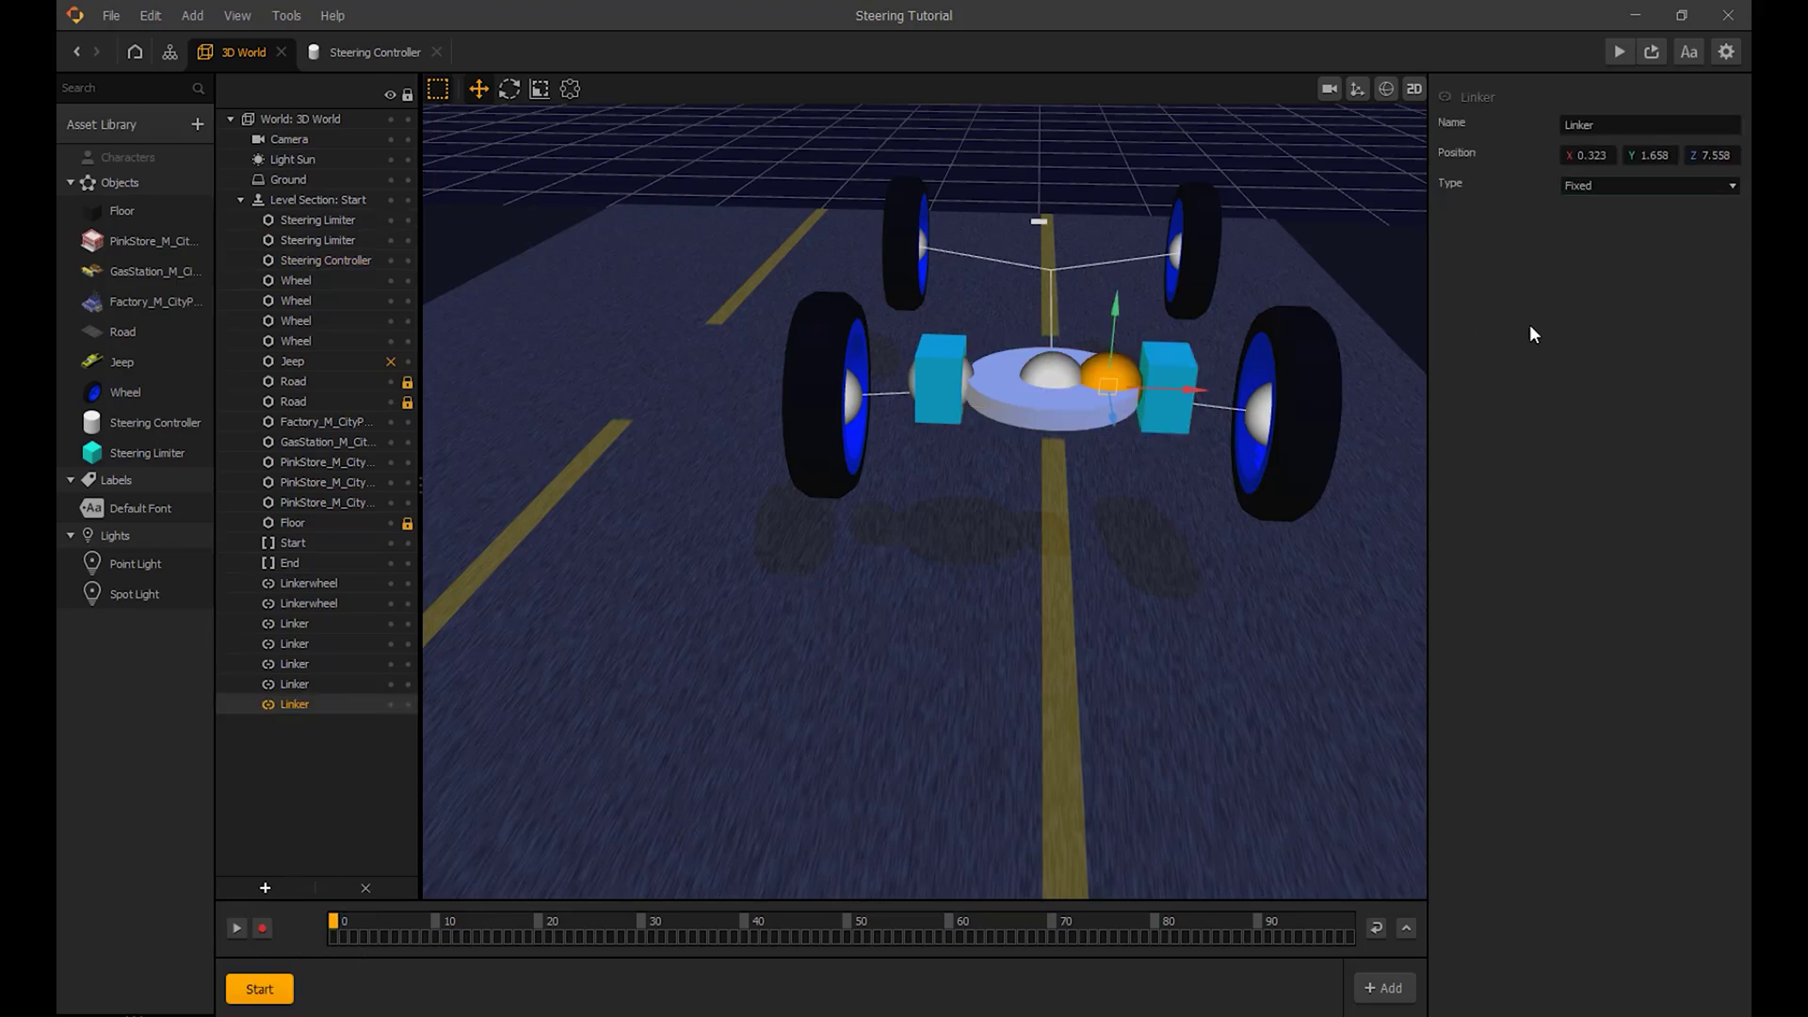
Step: Set the X position of the positive-side Fixed linker to 0.646 to match its Steering Limiter
left_click(1183, 377)
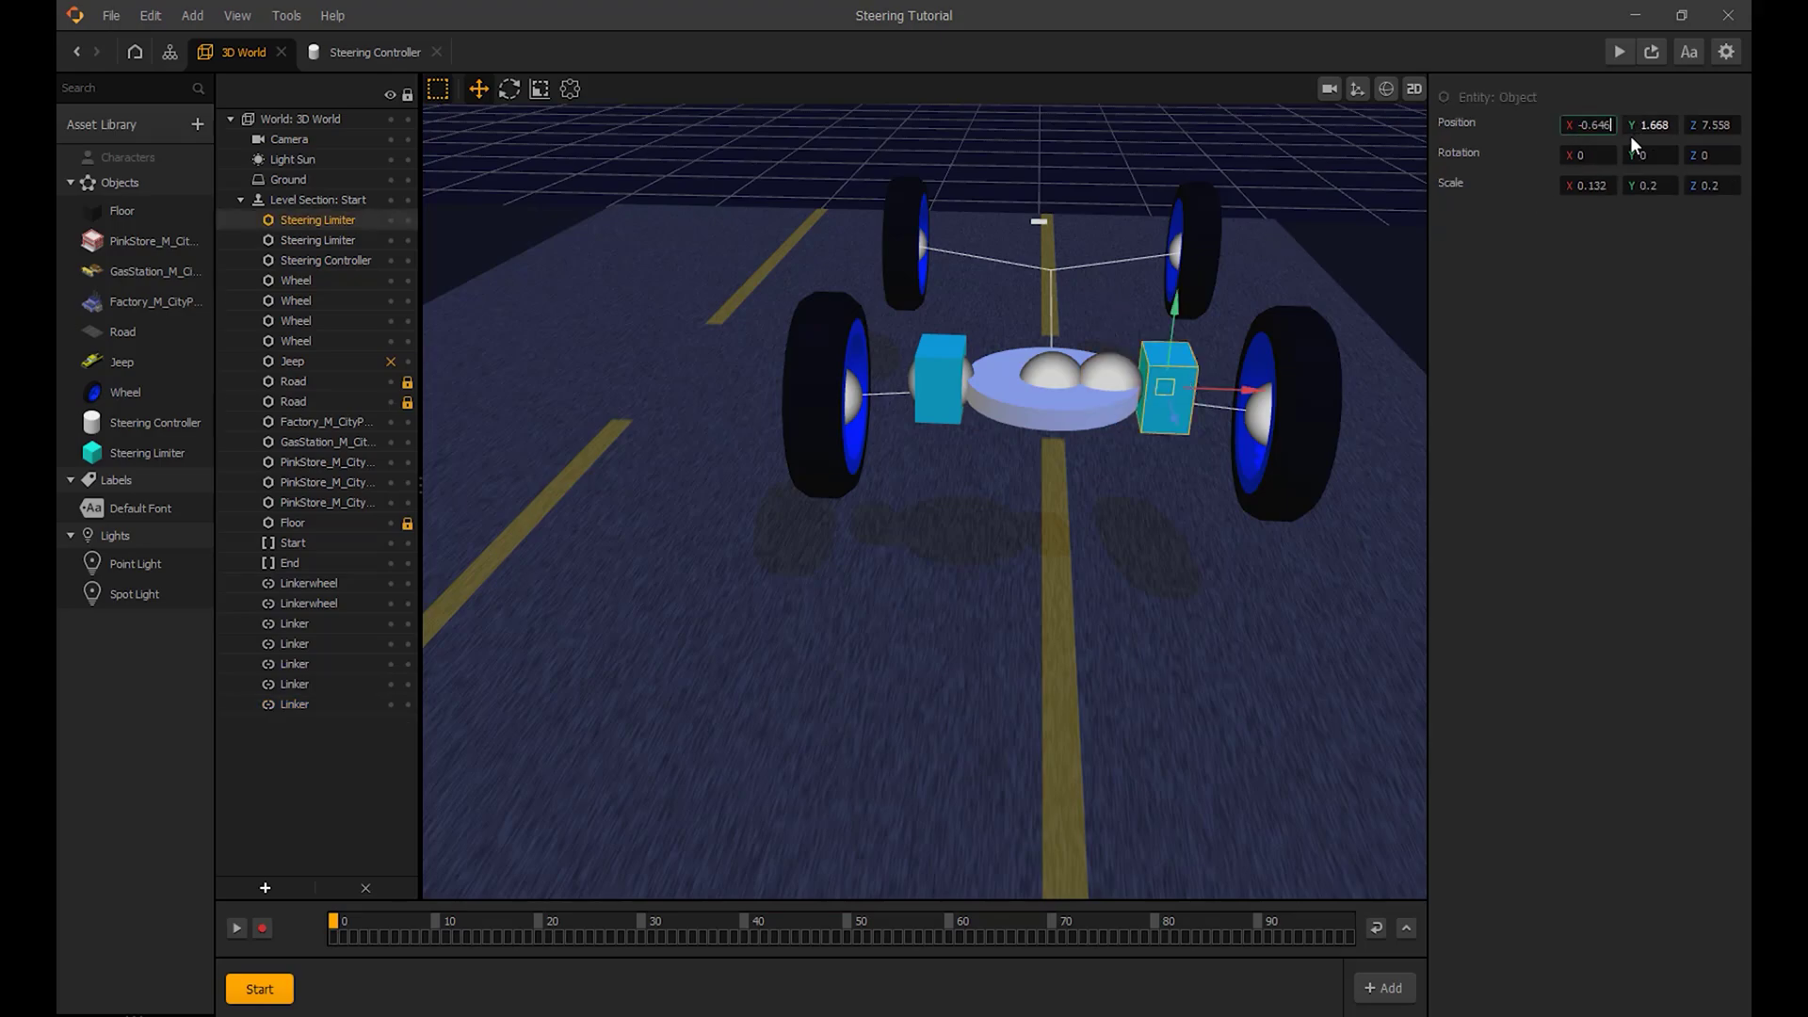
key("BackSpace")
key("Return")
left_click(1121, 373)
left_click(1583, 155)
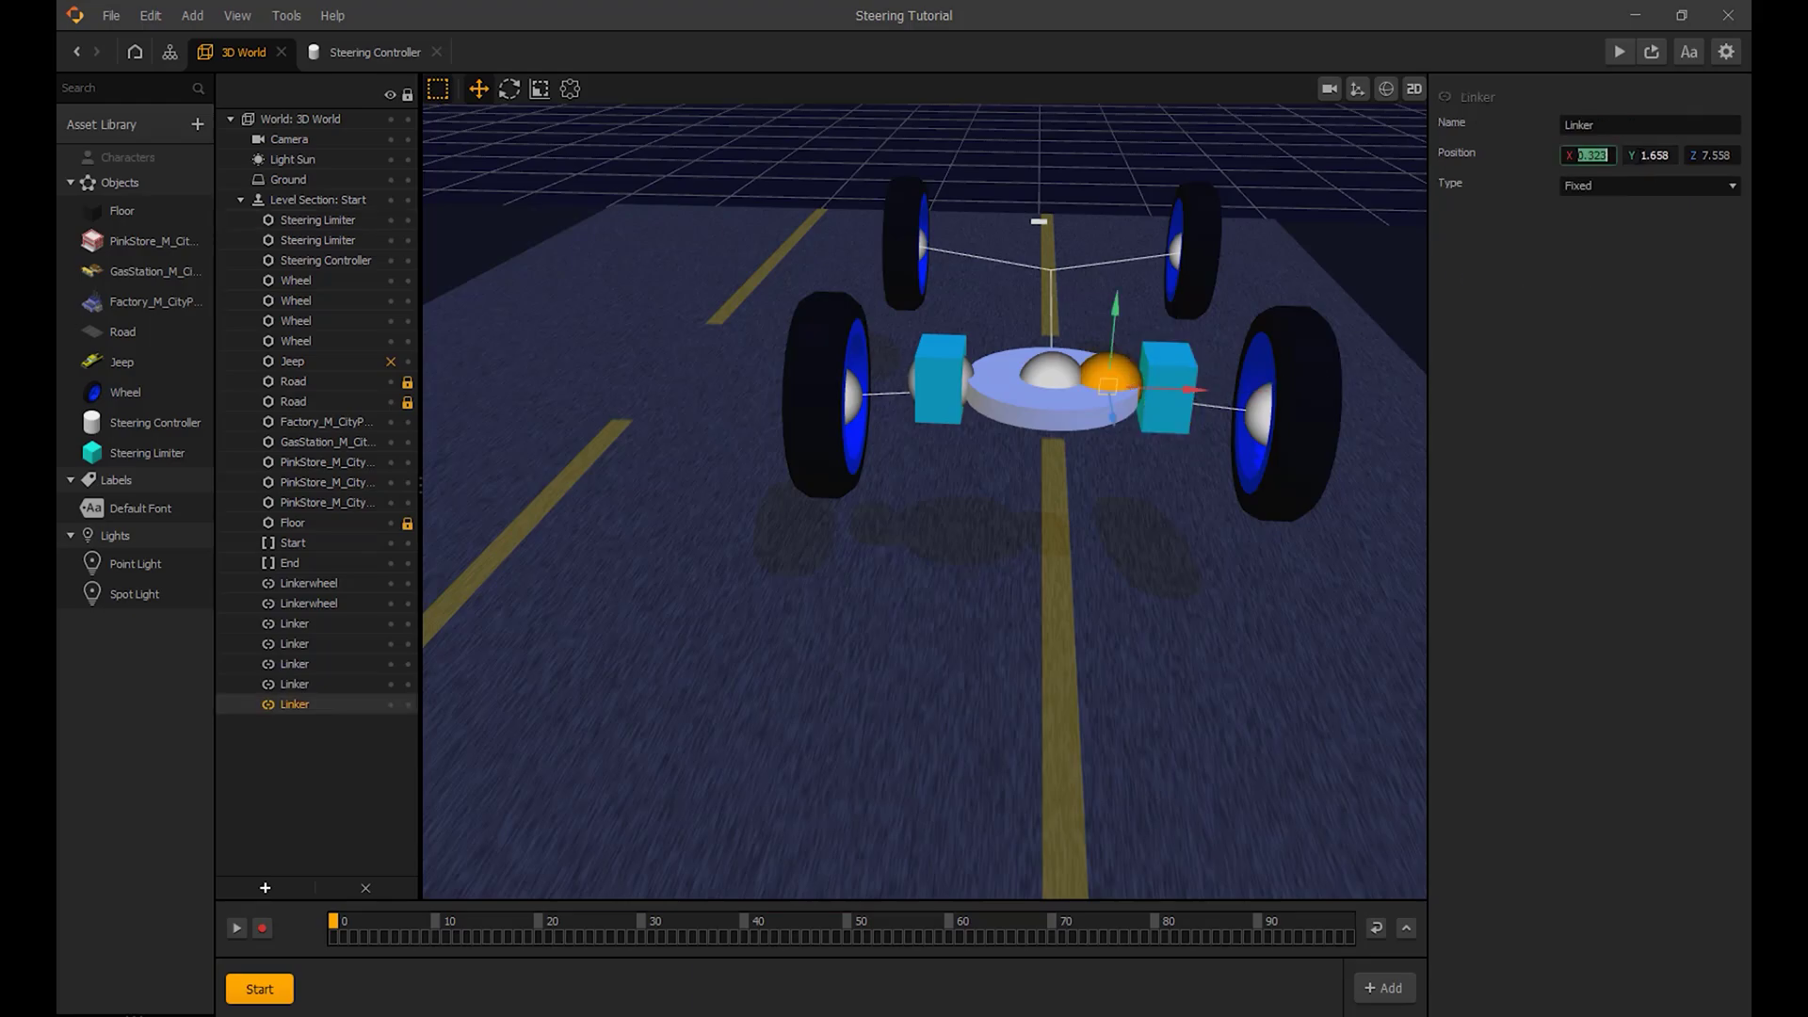
key("BackSpace")
key("Return")
Step: Add a third Steering Limiter as a wide bar by the Steering Controller with its own linker, and save the project
left_click(1178, 206)
middle_click_drag(1118, 206, 1008, 367)
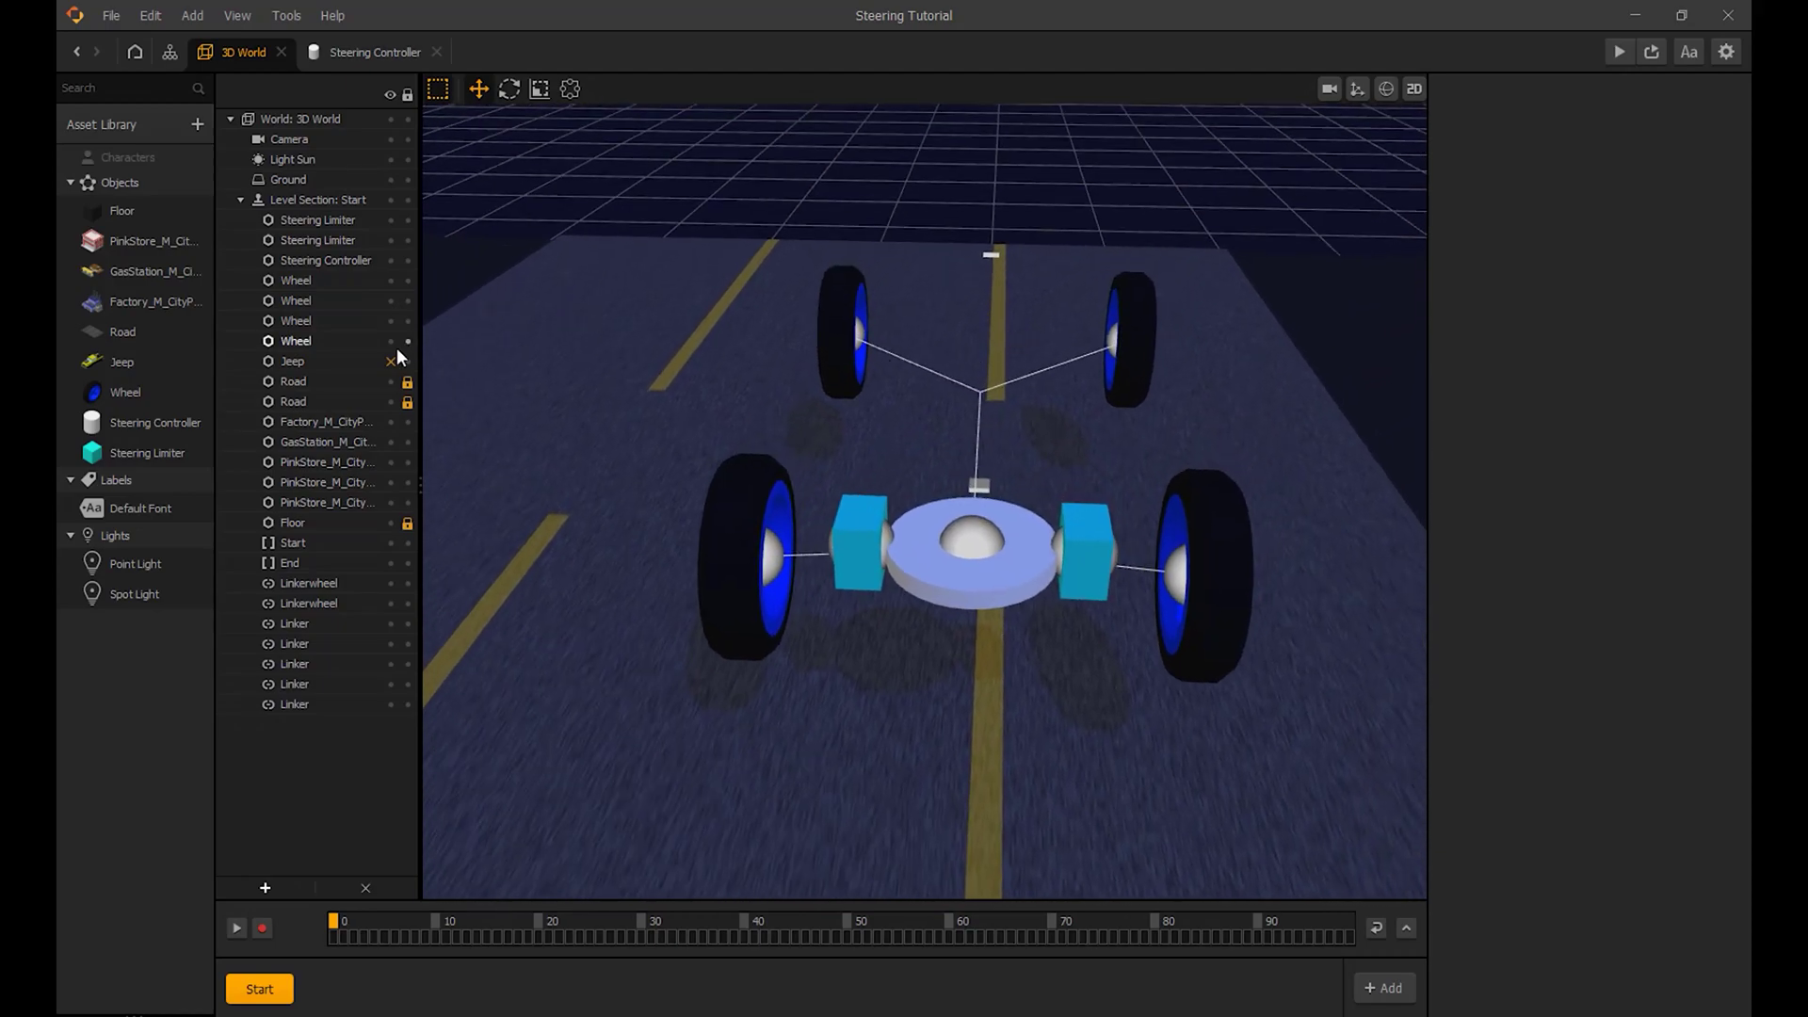
left_click(871, 520)
left_click_drag(874, 506, 1119, 438, "alt")
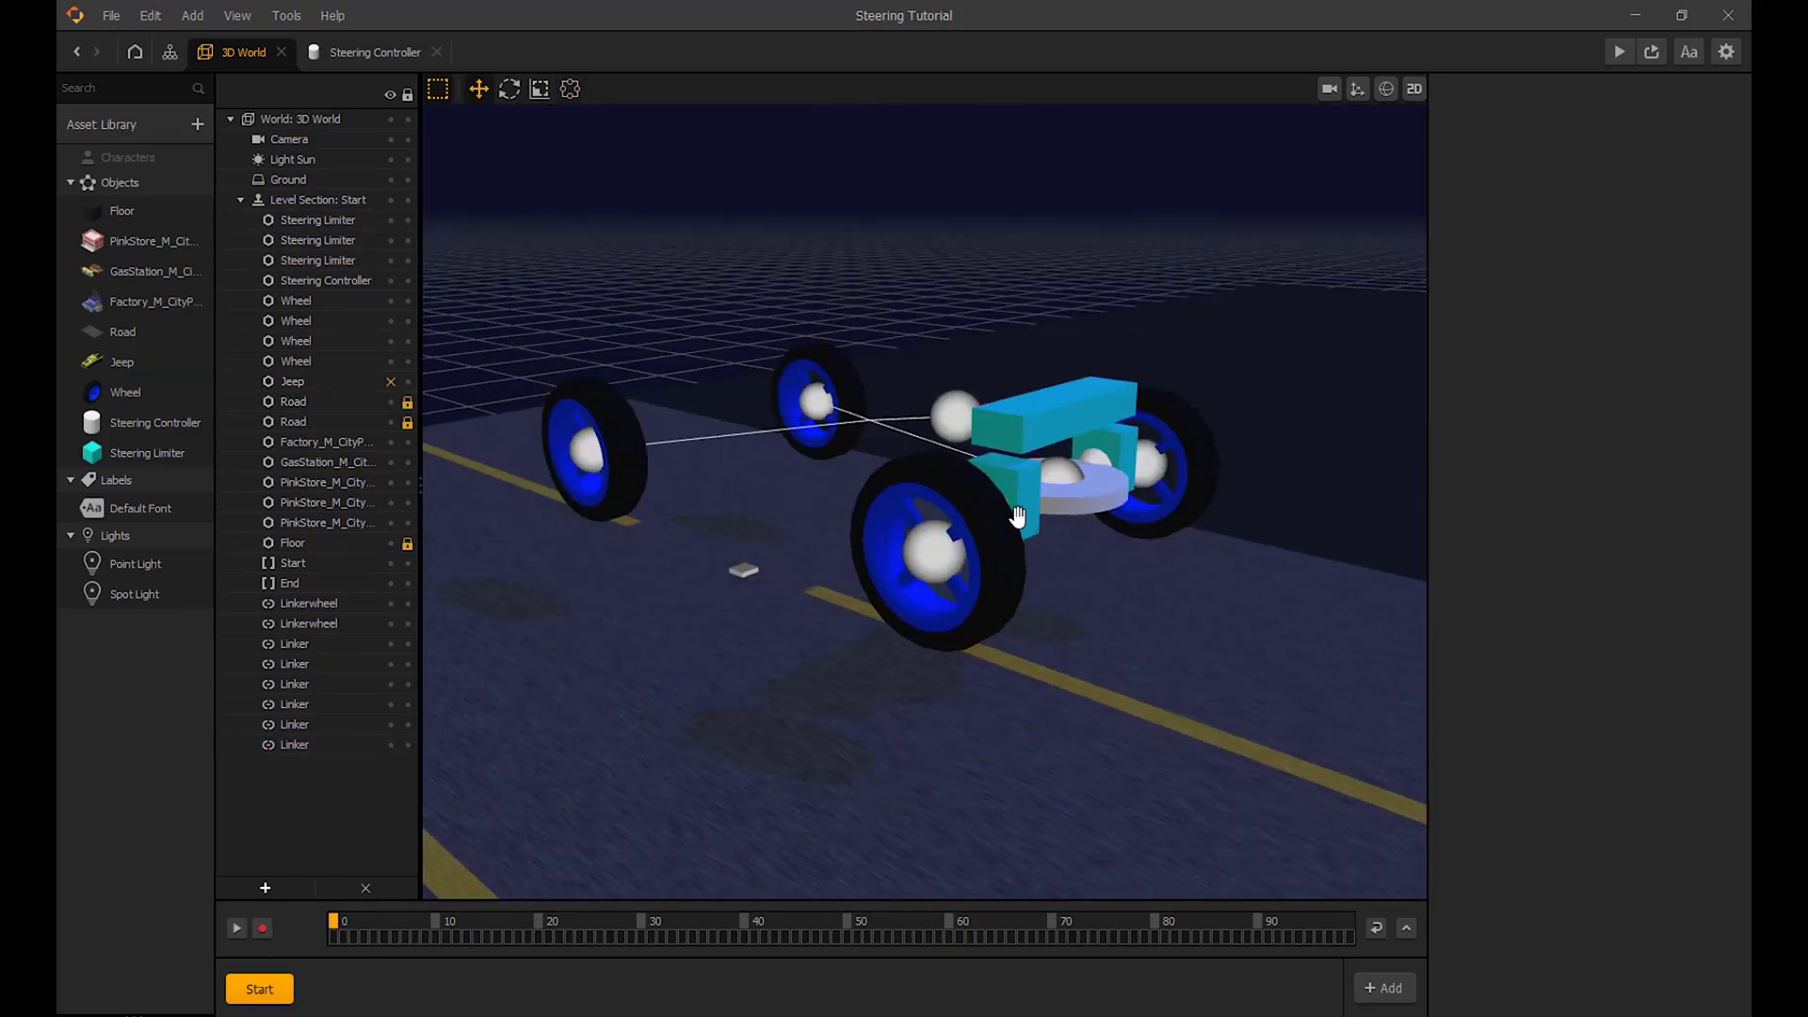
key("ctrl+s")
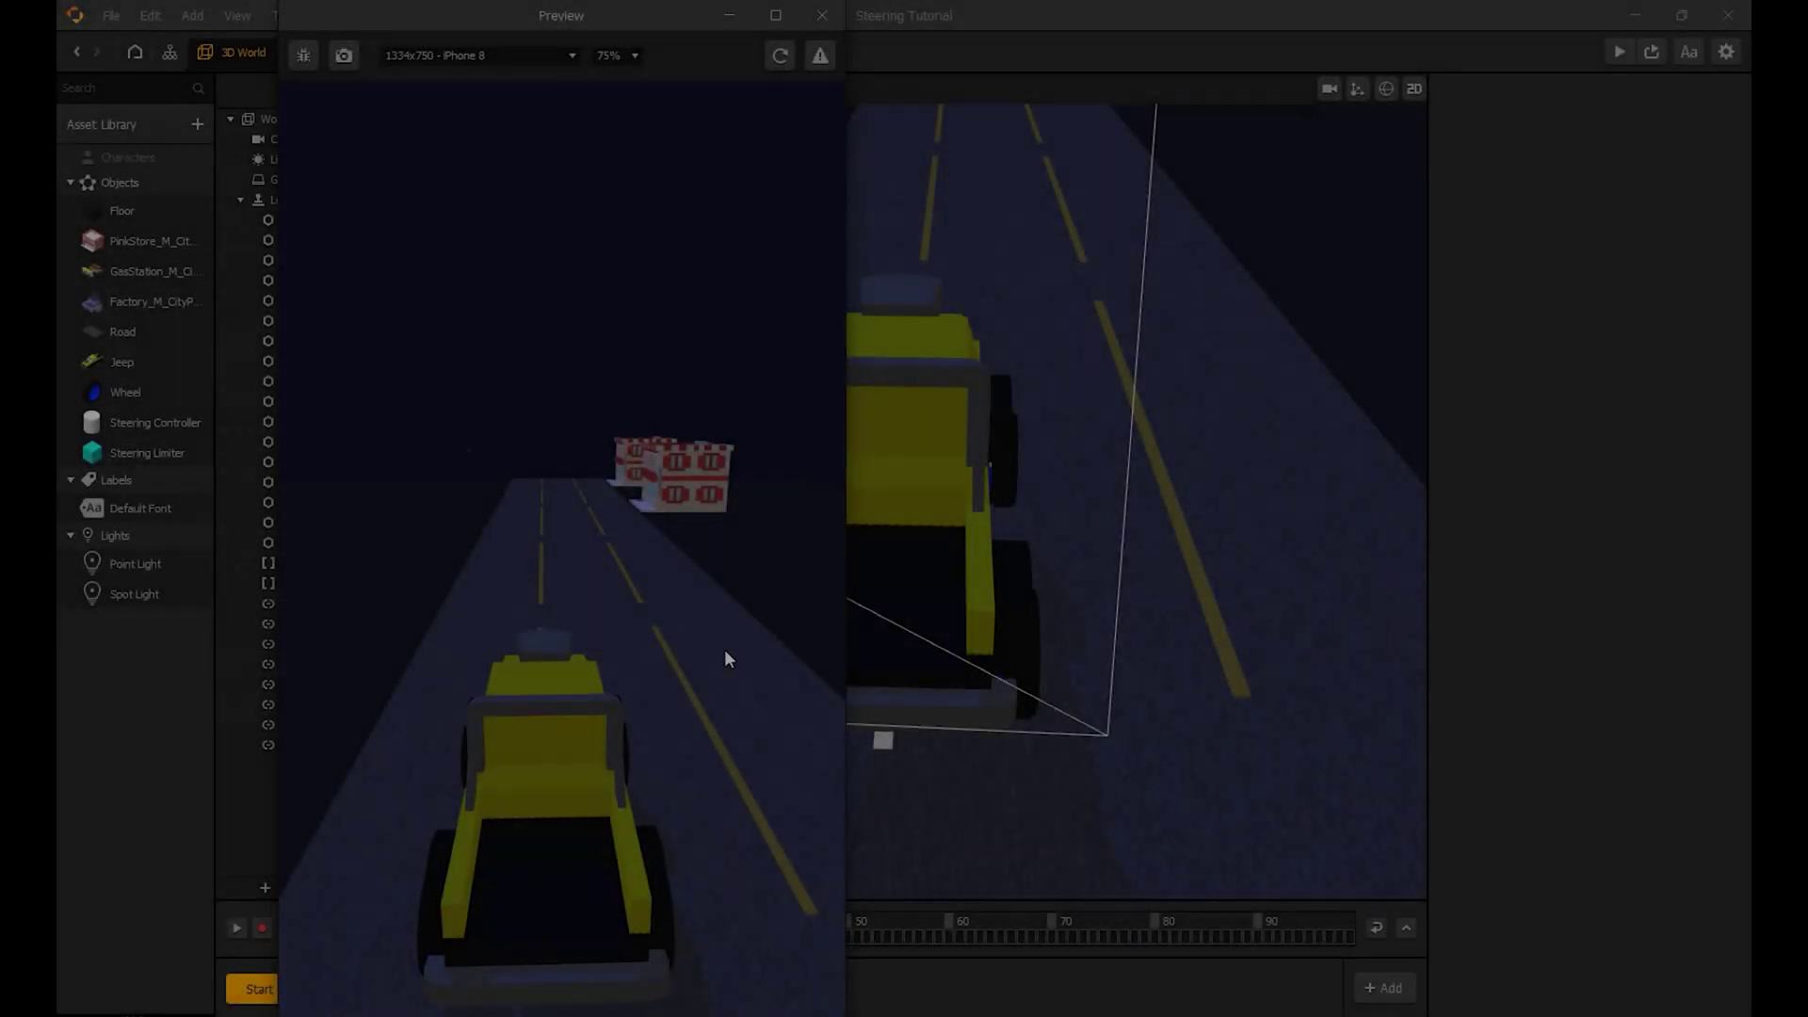